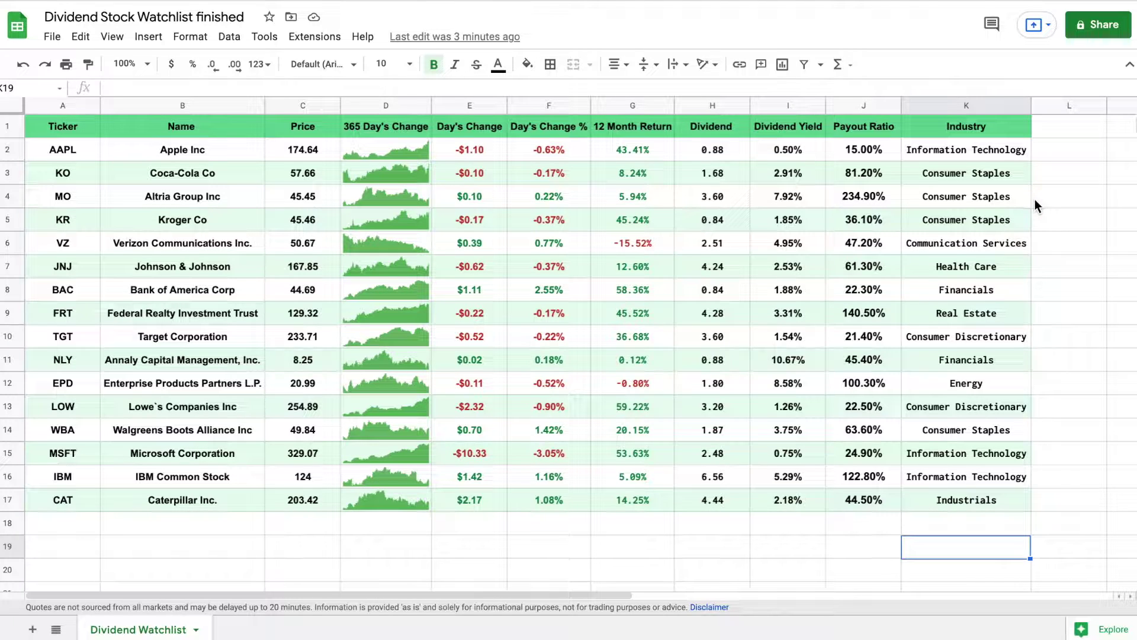
Replace the first ticker in A2 with MMM
left_click(76, 149)
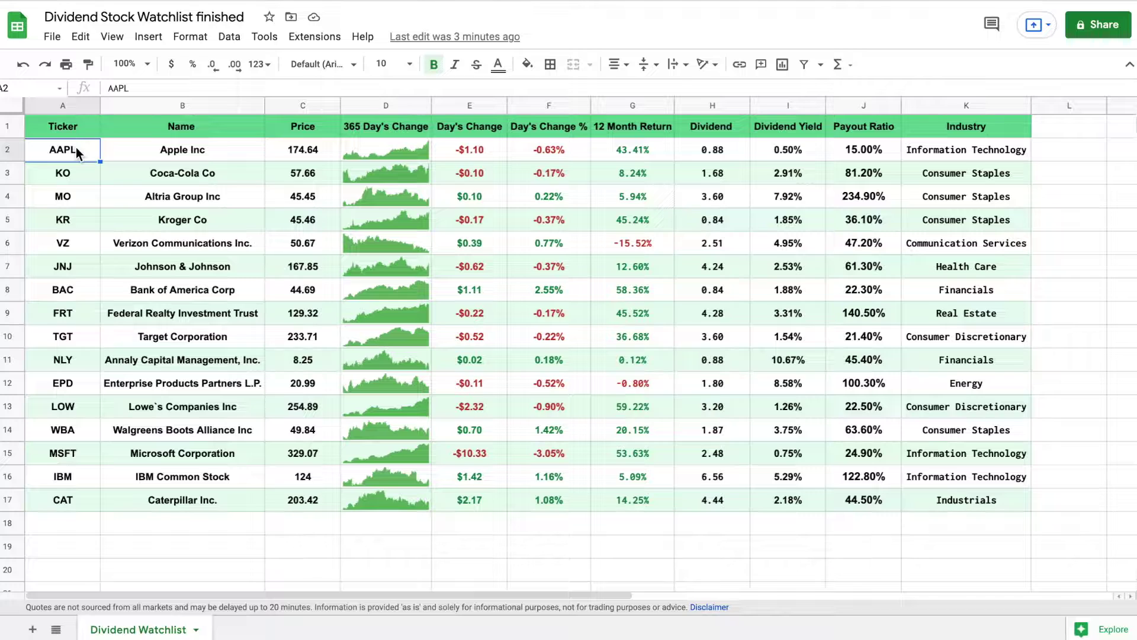
type("MMM")
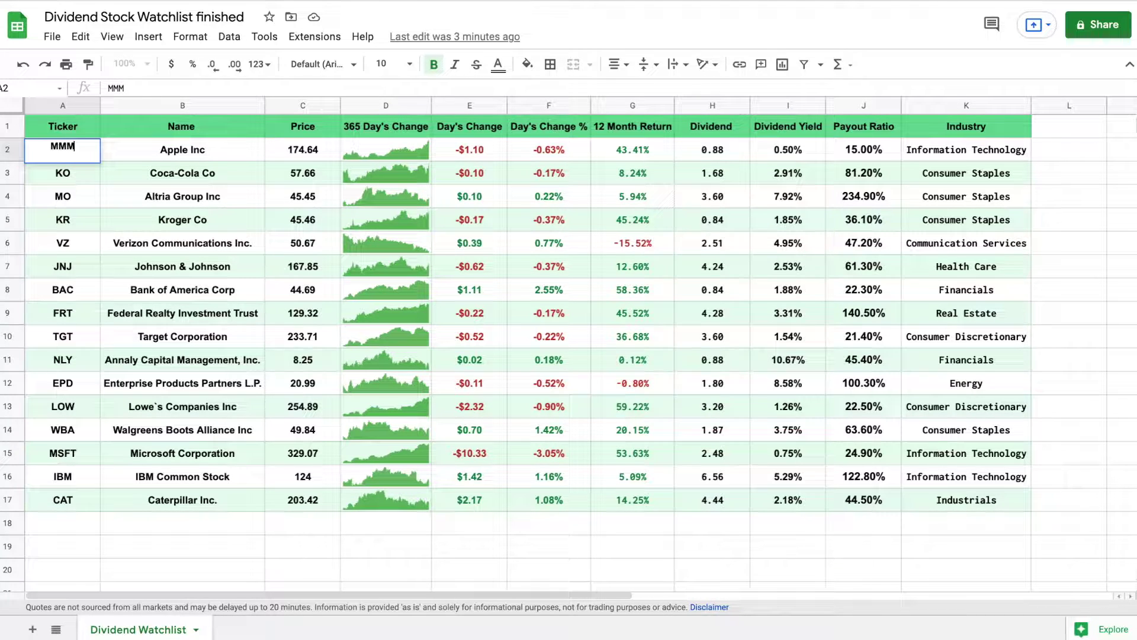
key("Return")
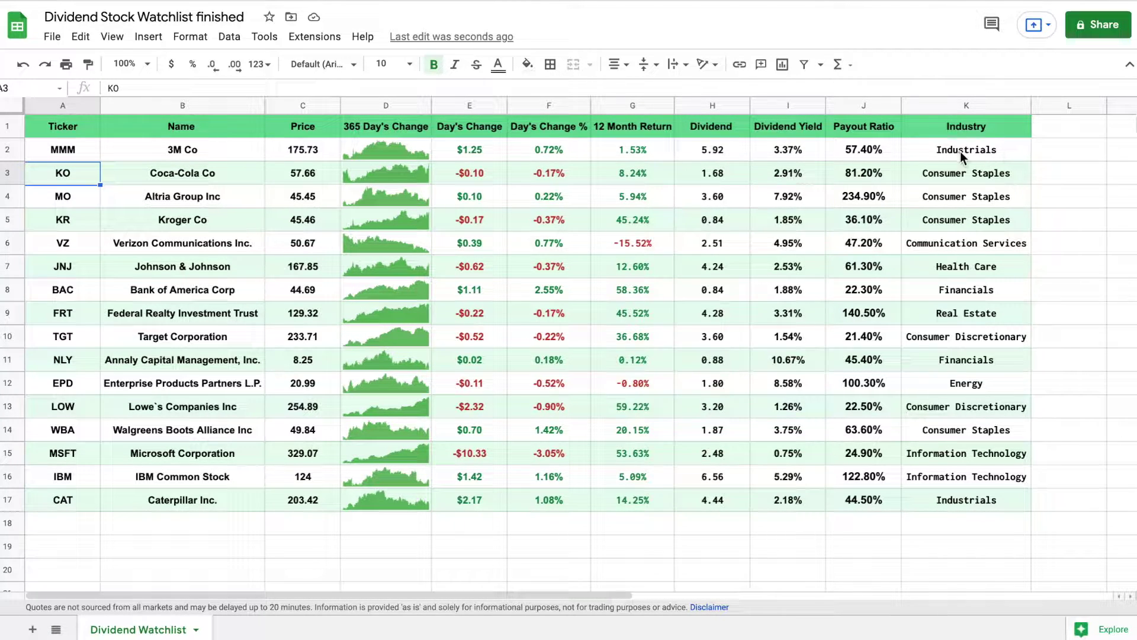
Change the D1 header's day count from 365 to 500
left_click(365, 124)
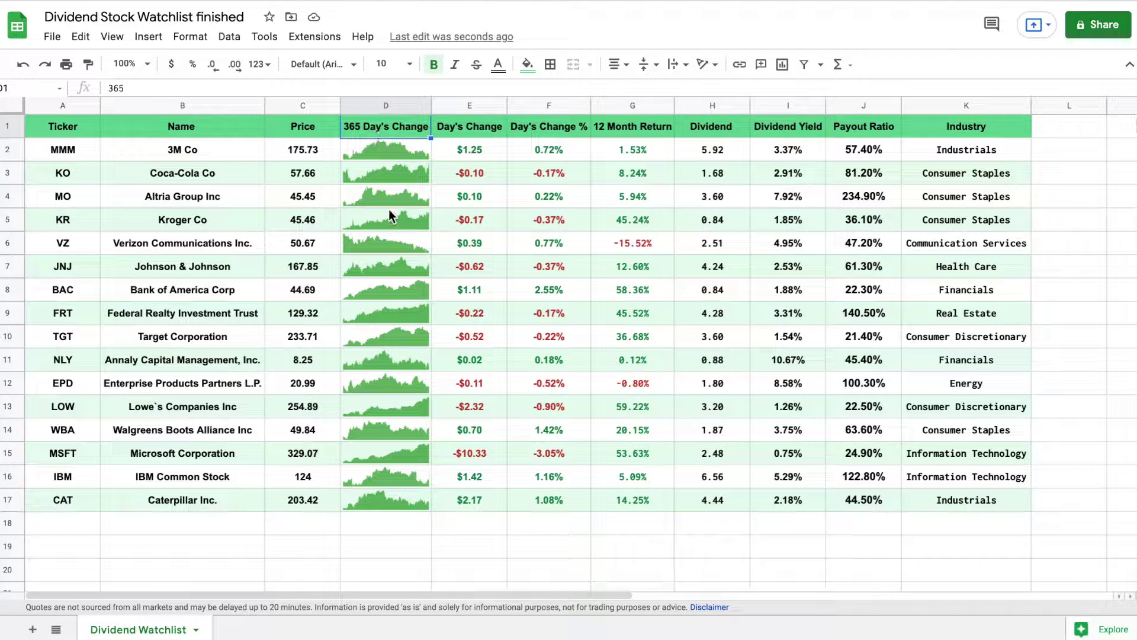
left_click(146, 89)
key("BackSpace")
key("BackSpace")
key("BackSpace")
type("500")
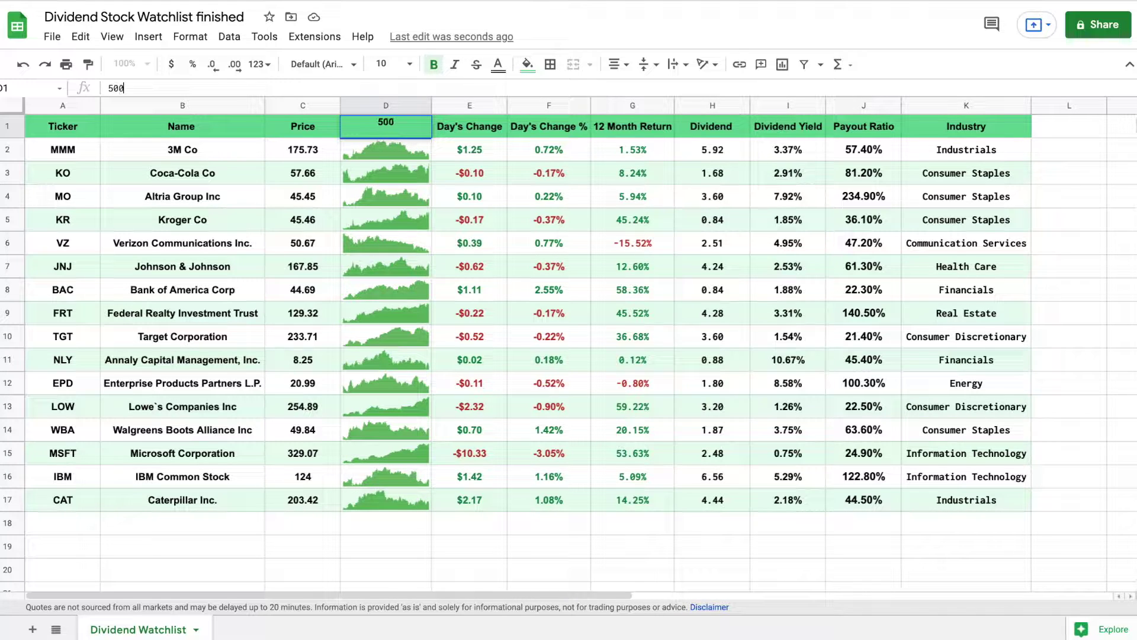
key("Return")
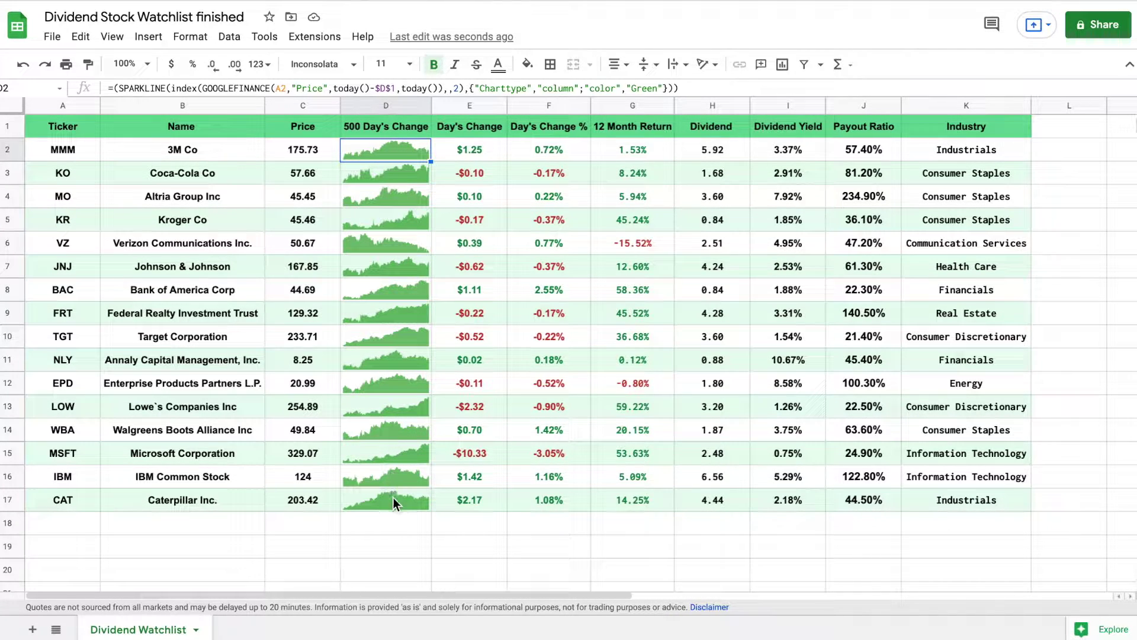
left_click(1001, 548)
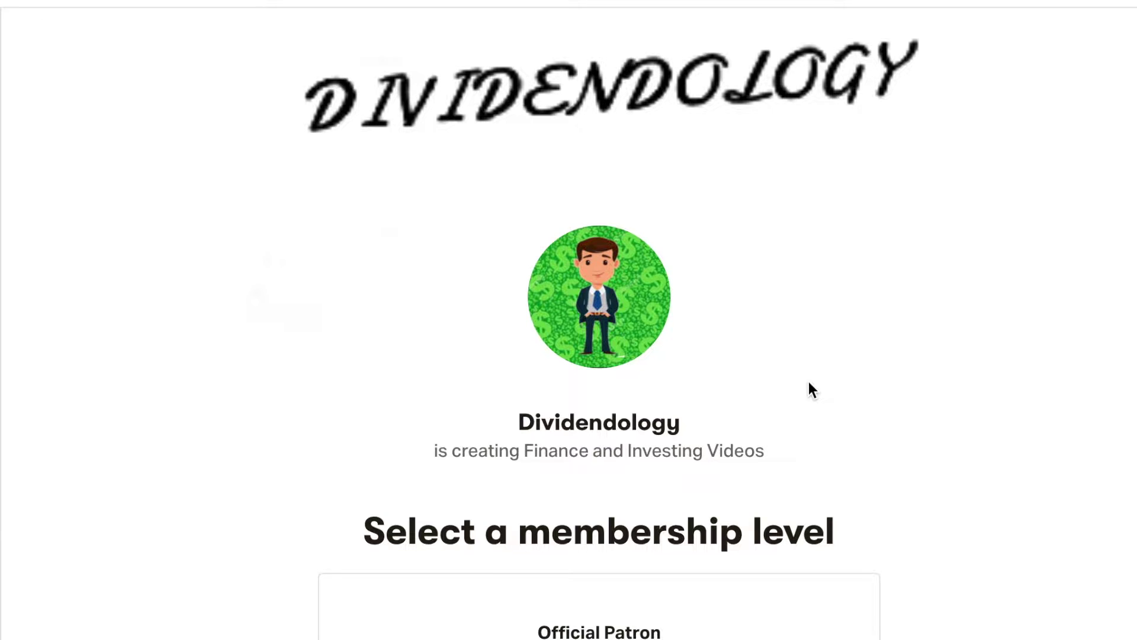
Scroll to the $3-per-month Official Patron tier, then begin clearing the untitled spreadsheet's name
scroll(812, 390, "down", 5)
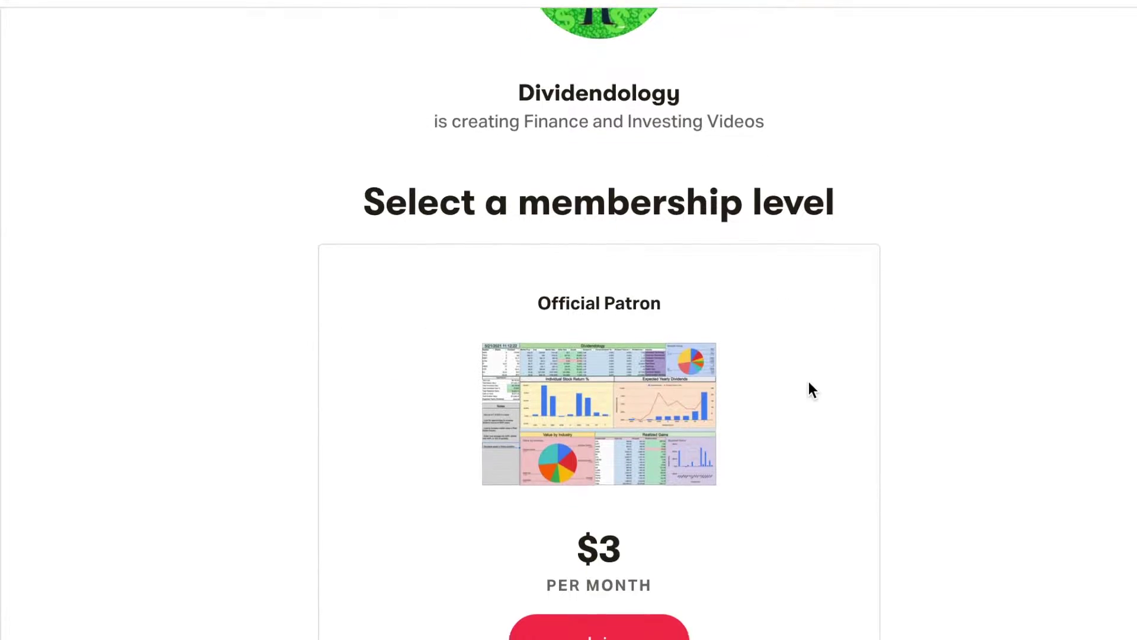
scroll(812, 389, "down", 3)
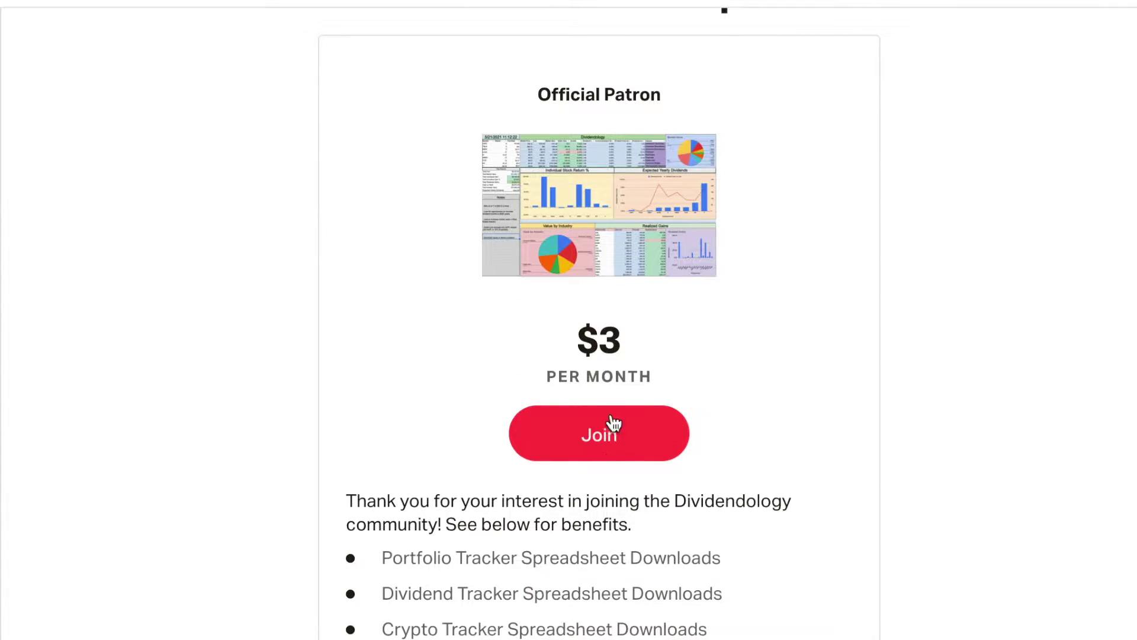
left_click(115, 13)
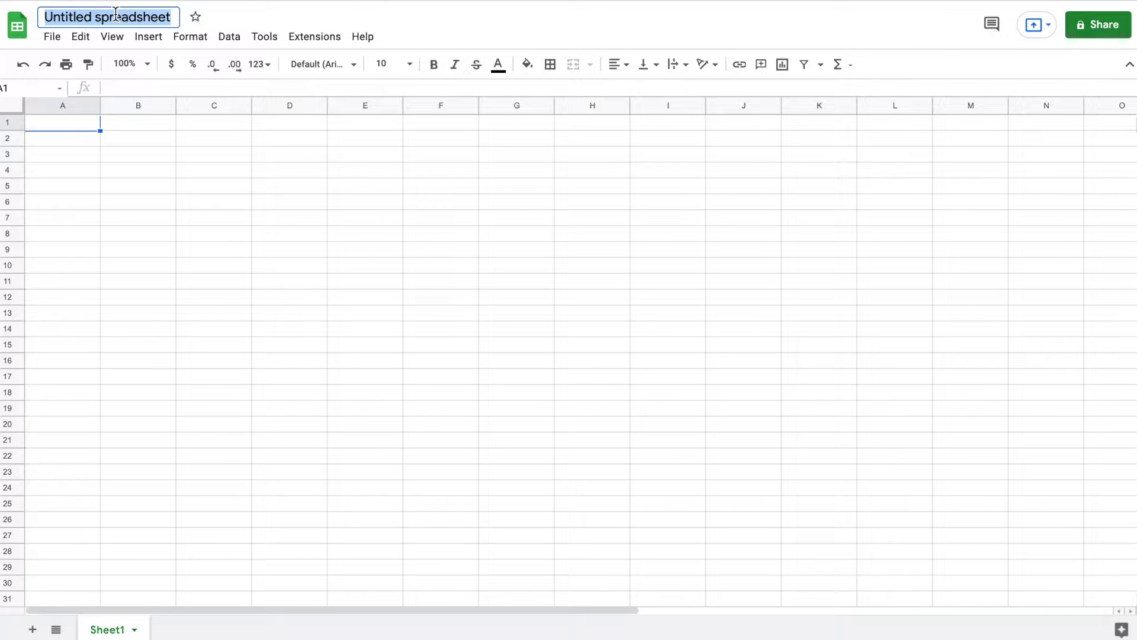
key("BackSpace")
Title the spreadsheet Dividend Stock Watchlist and enter headers Ticker, Name, Price in A1:C1
type("Dividend Stock Watchlist")
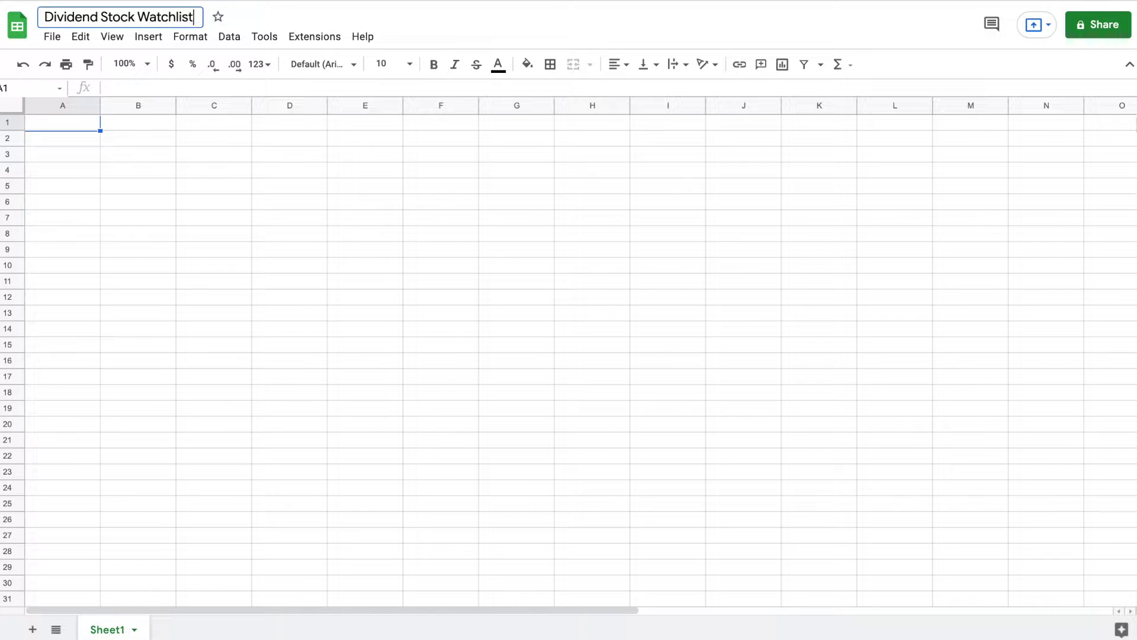
key("Return")
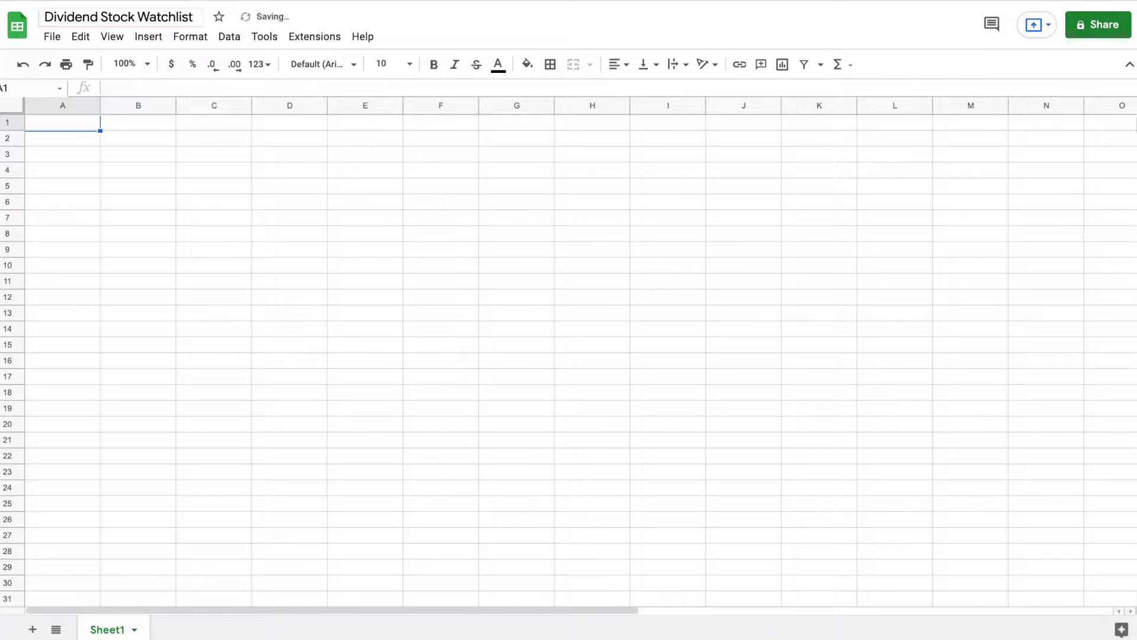
type("T")
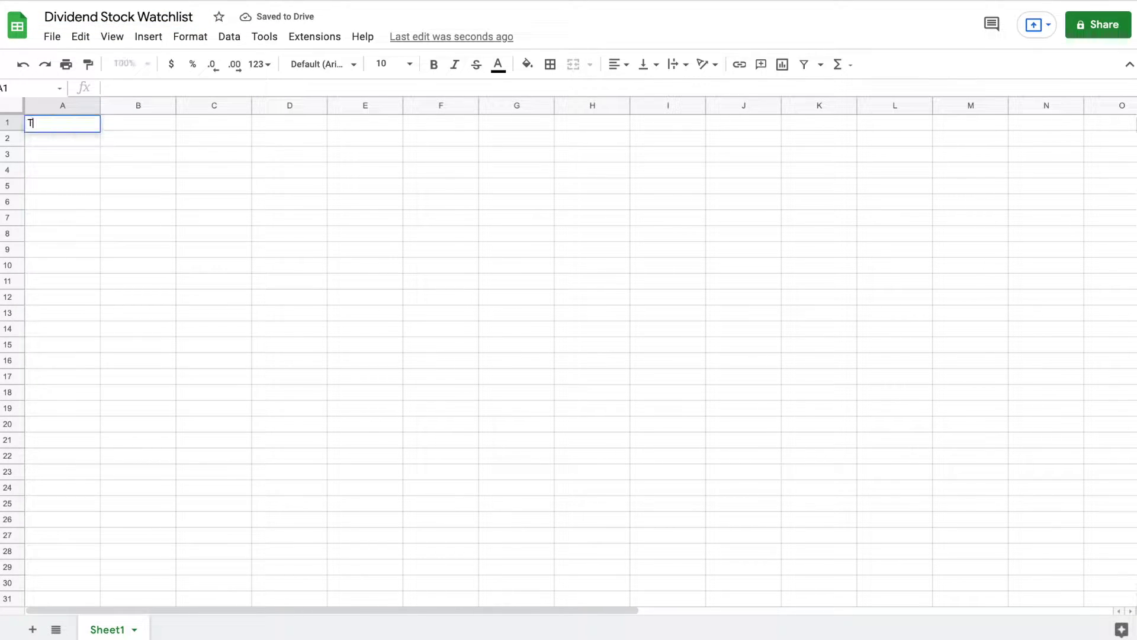
type("icker")
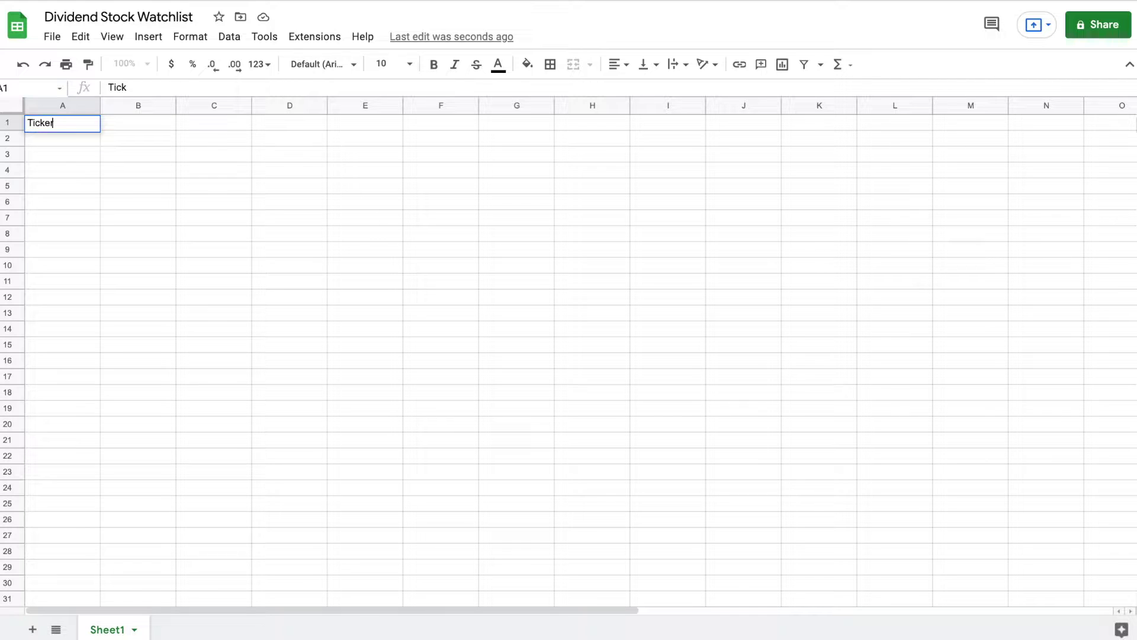
key("Tab")
type("Name")
key("Tab")
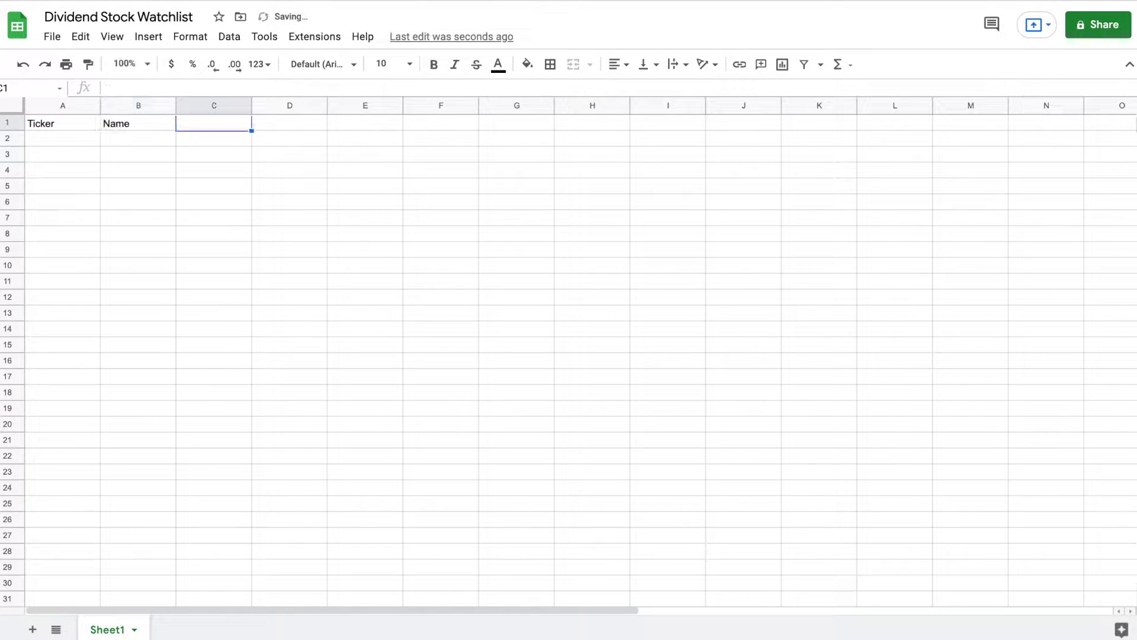
type("Price")
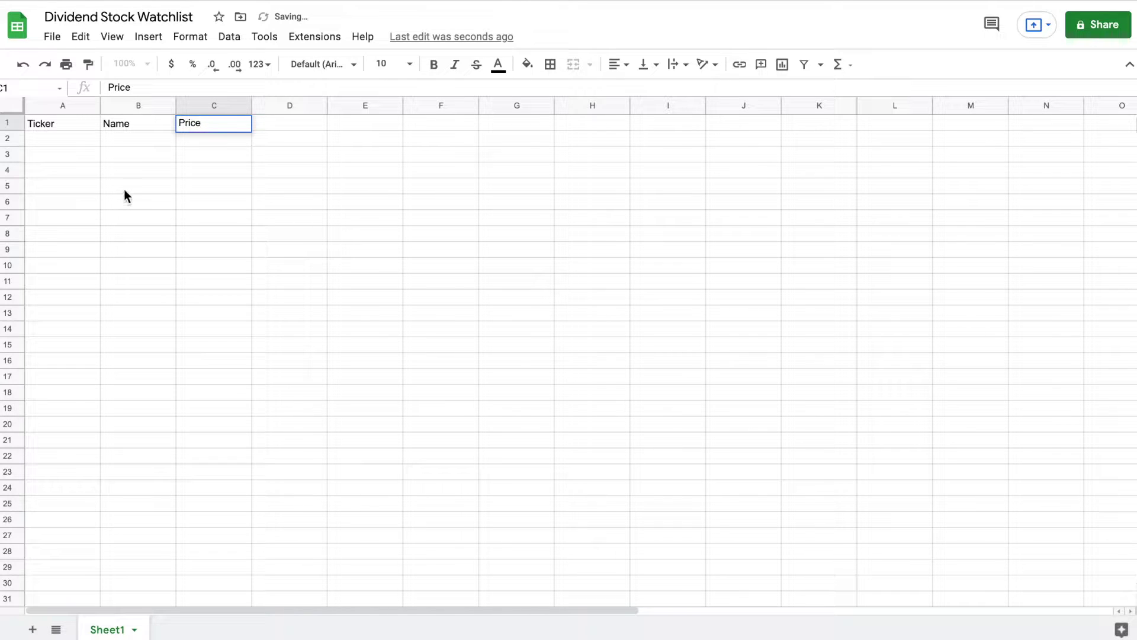
Enter AAPL in A2 and begin a GOOGLEFINANCE formula in B2
left_click(75, 141)
type("AAPL")
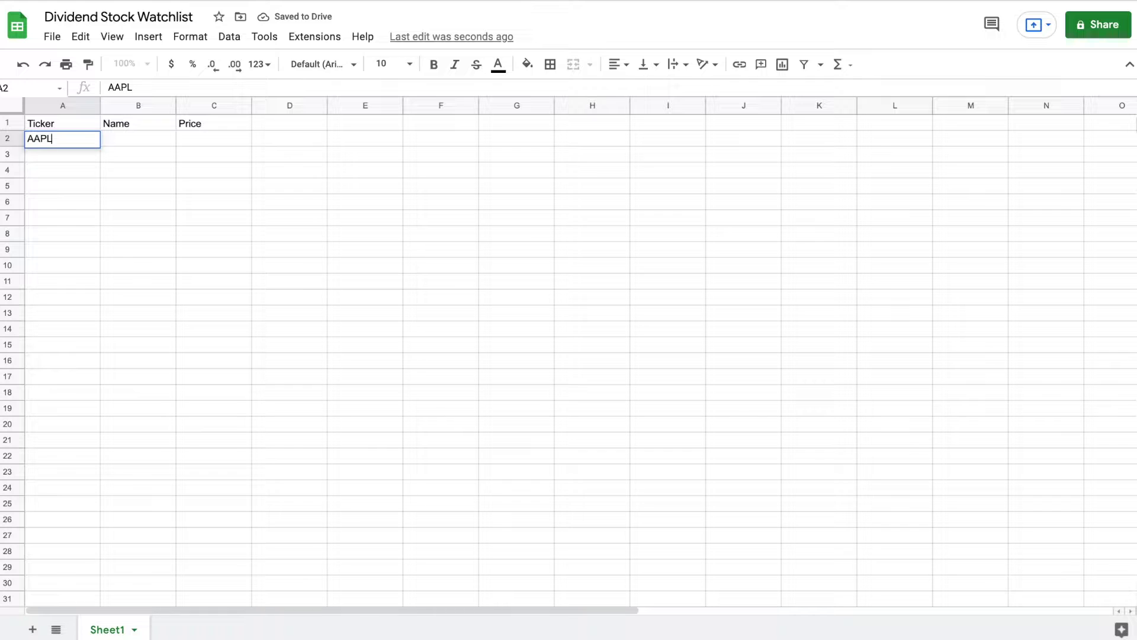
key("Tab")
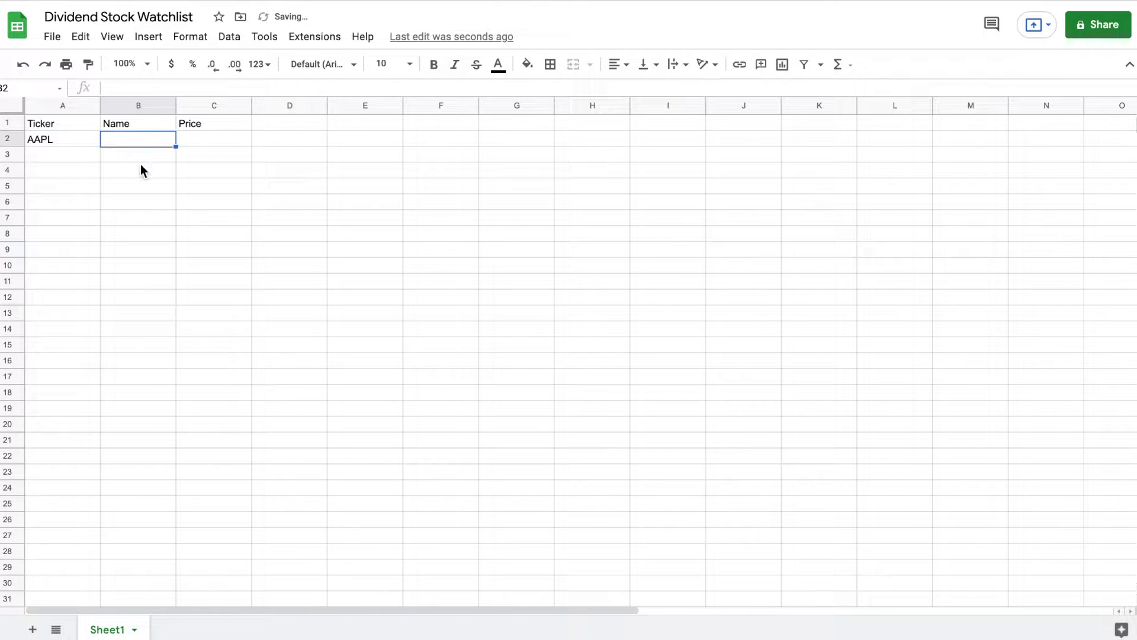
type("=go")
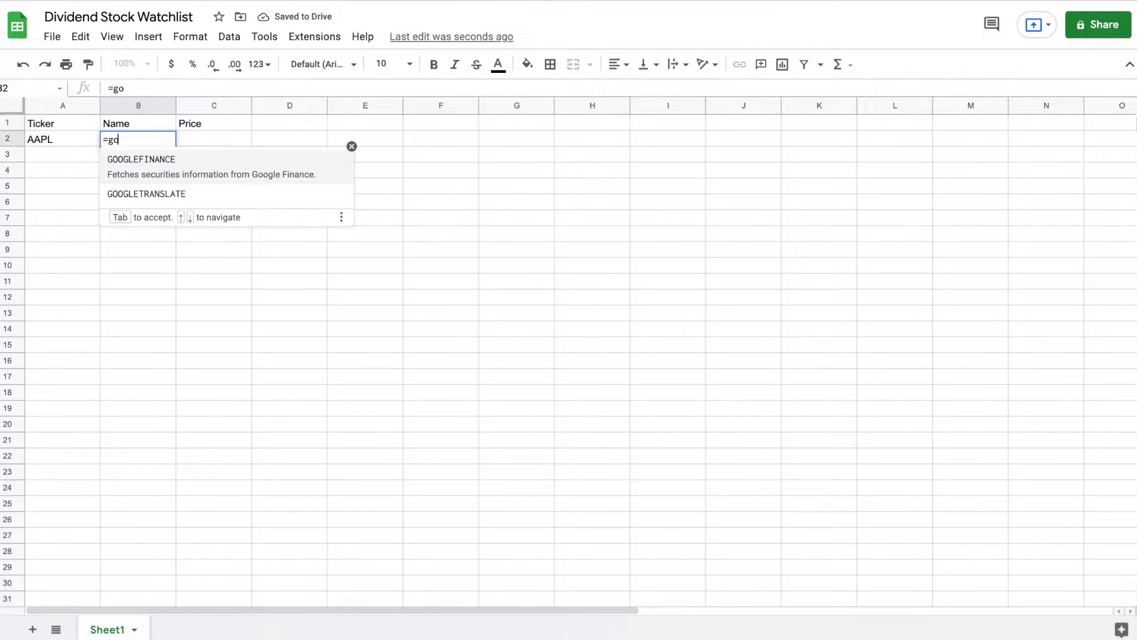
Complete B2 as =GOOGLEFINANCE(A2,"name") to show Apple Inc
left_click(169, 163)
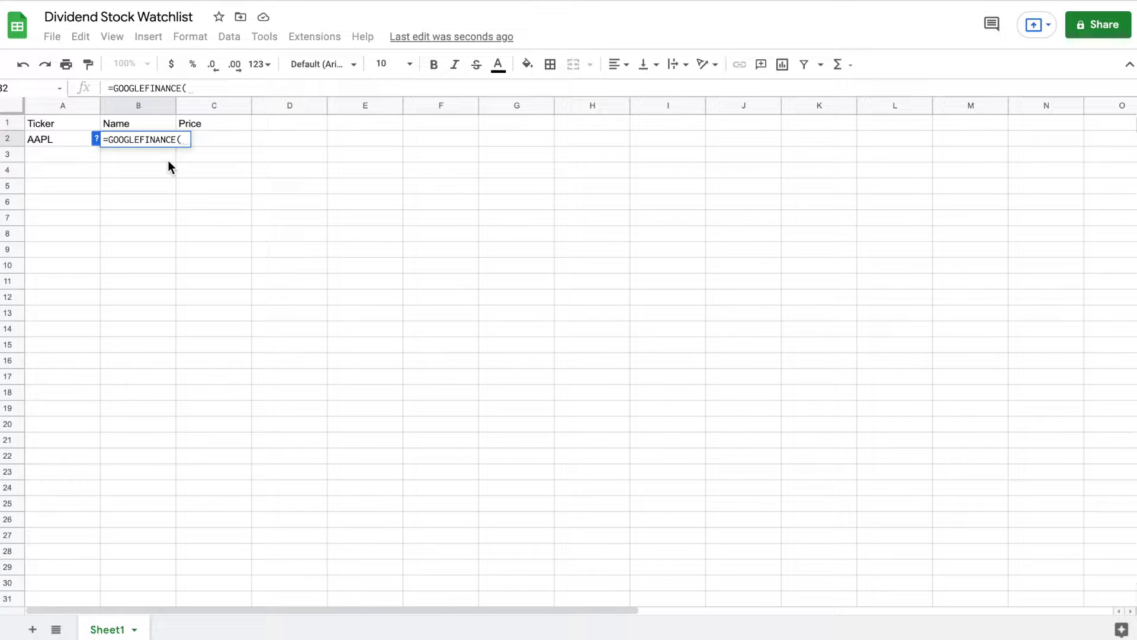
left_click(66, 137)
type(",\"name")
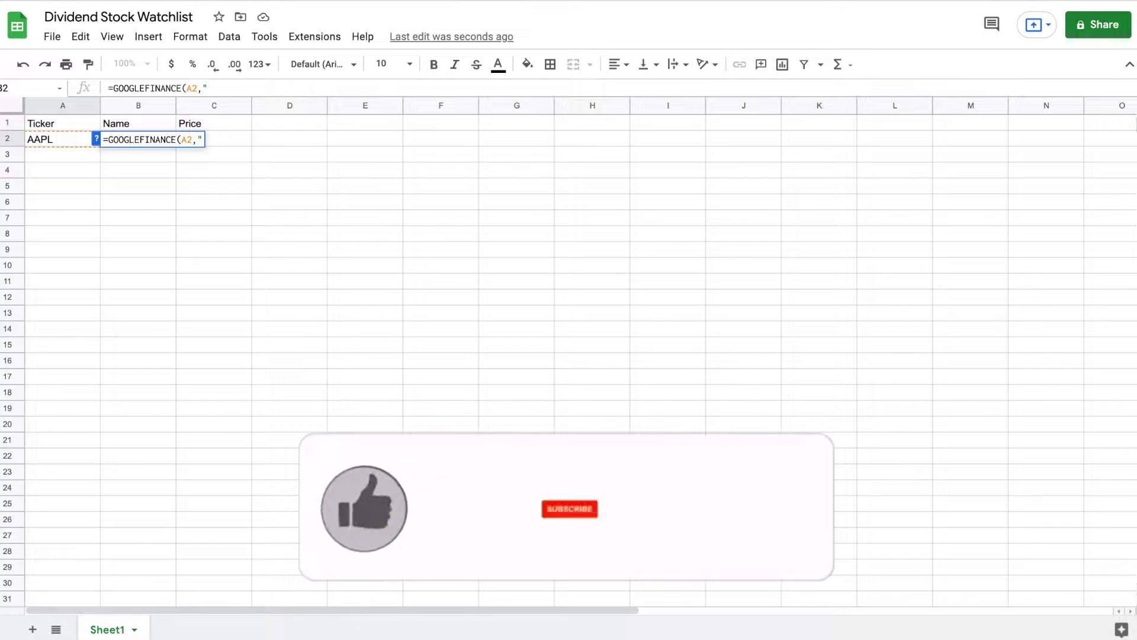
type("\")")
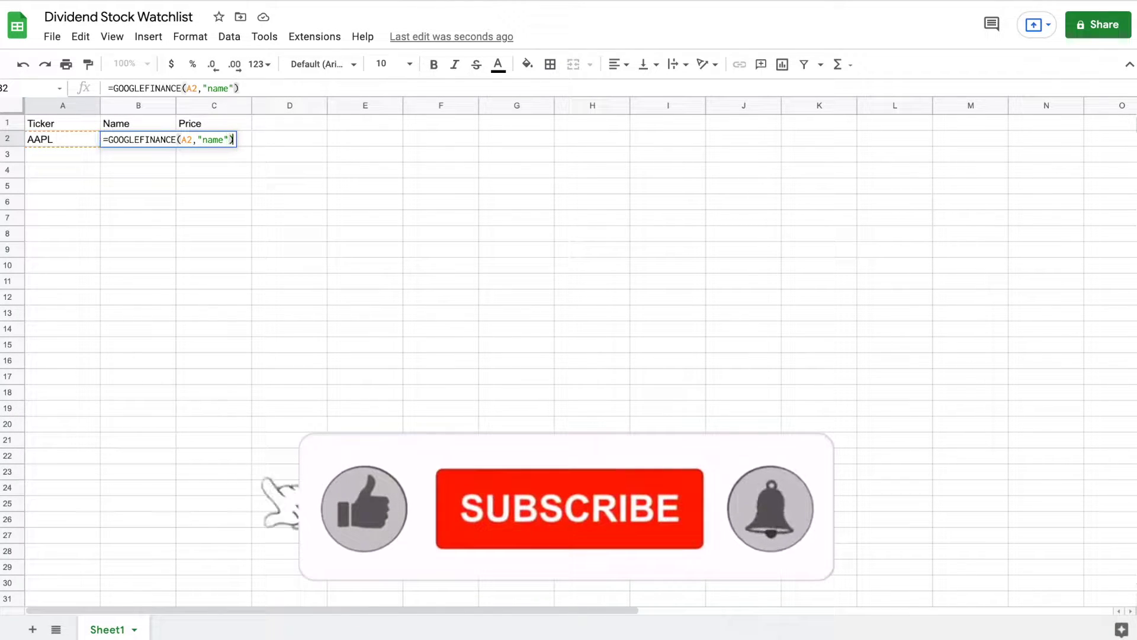
key("Return")
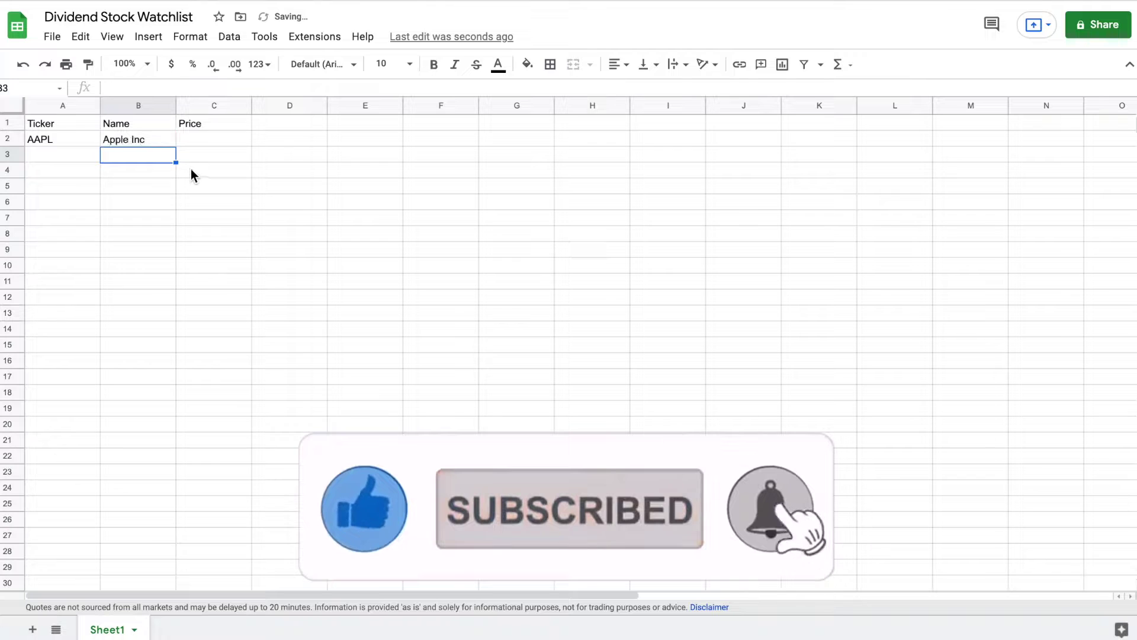
Enter =GOOGLEFINANCE(A2,"price") in C2, returning 179.45
left_click(201, 139)
type("=go")
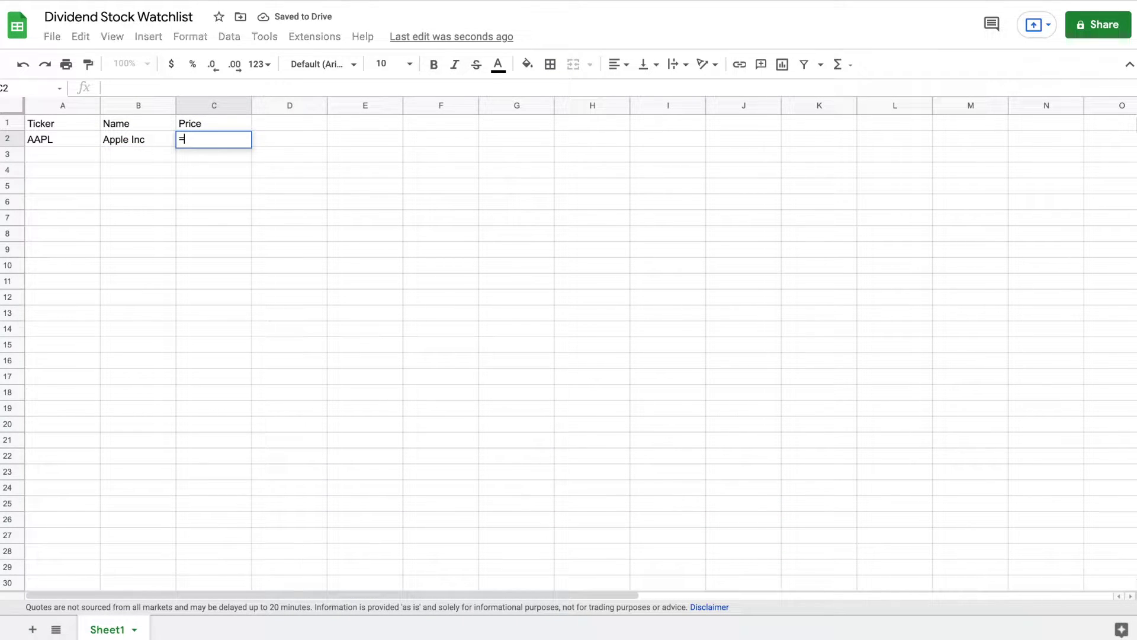
left_click(247, 164)
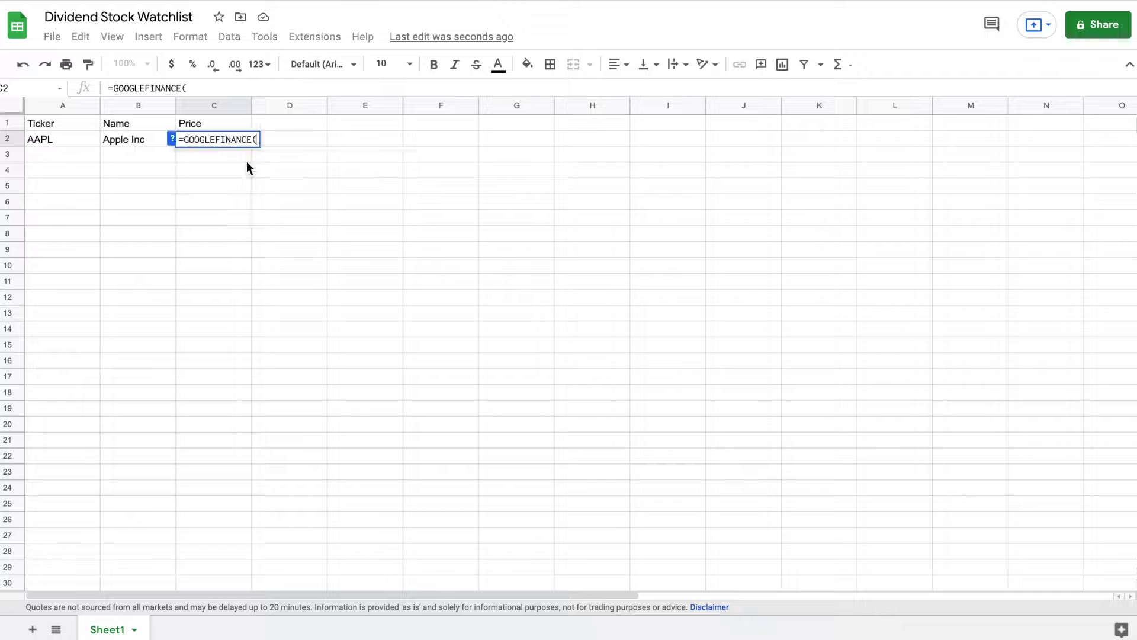
left_click(61, 139)
type(",\"price\")")
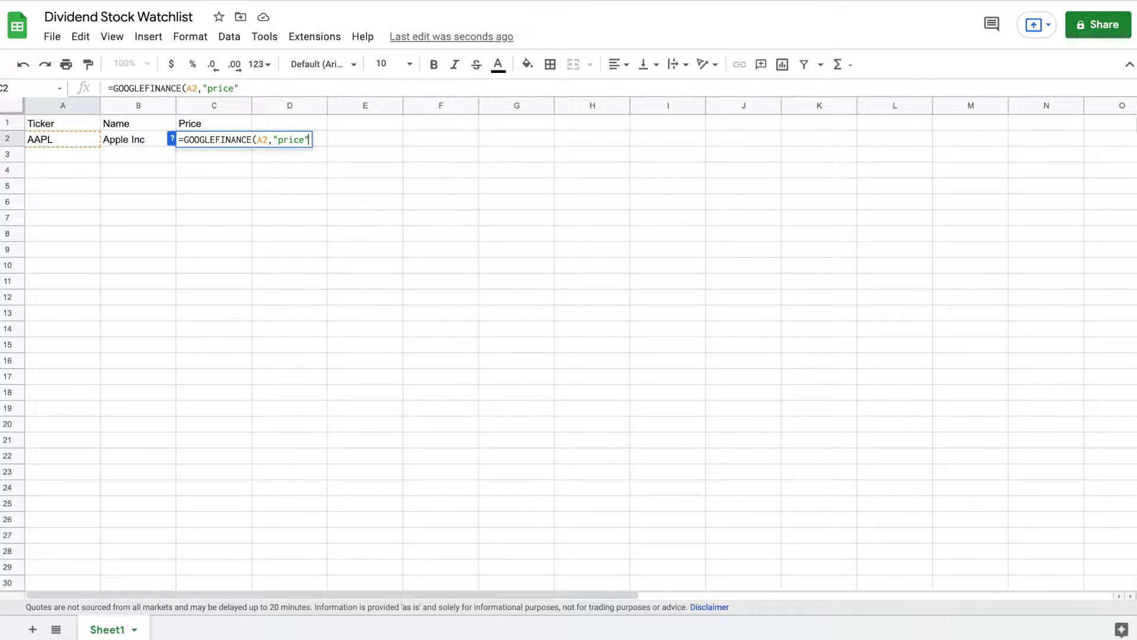
key("Return")
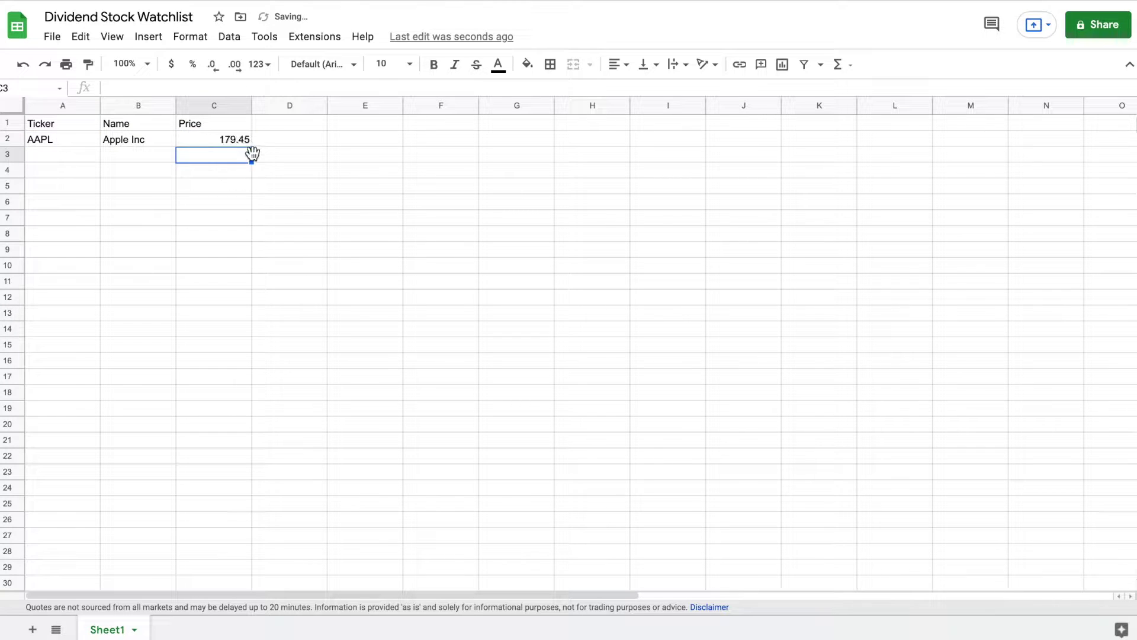
left_click(242, 142)
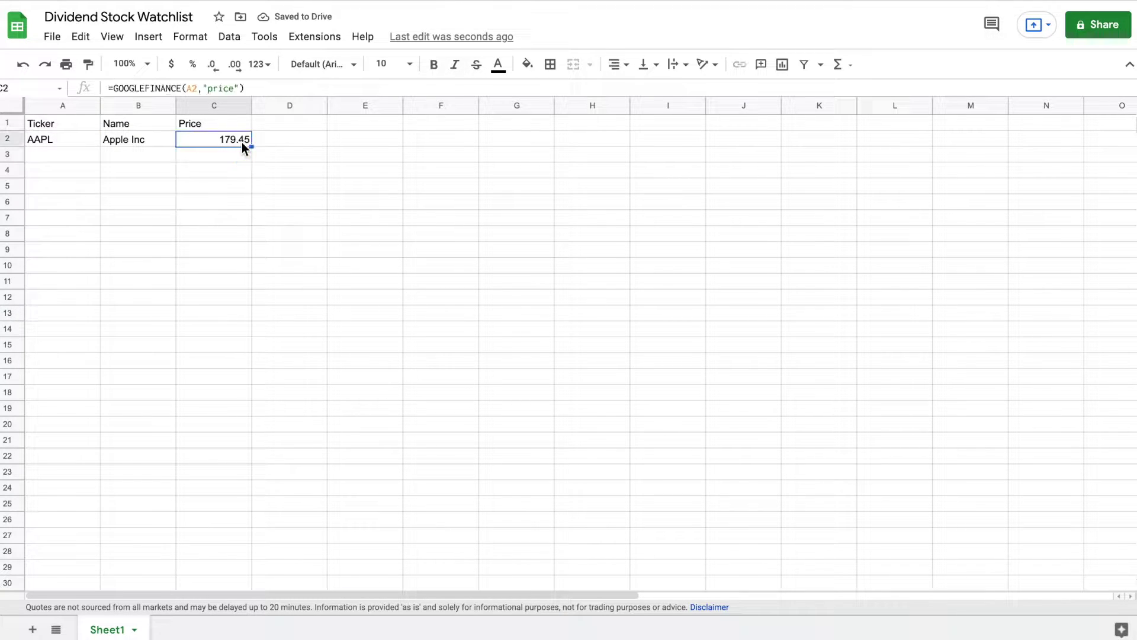
Head column D "365 Day's Change" and autofit its width
left_click(280, 121)
type("365 Day")
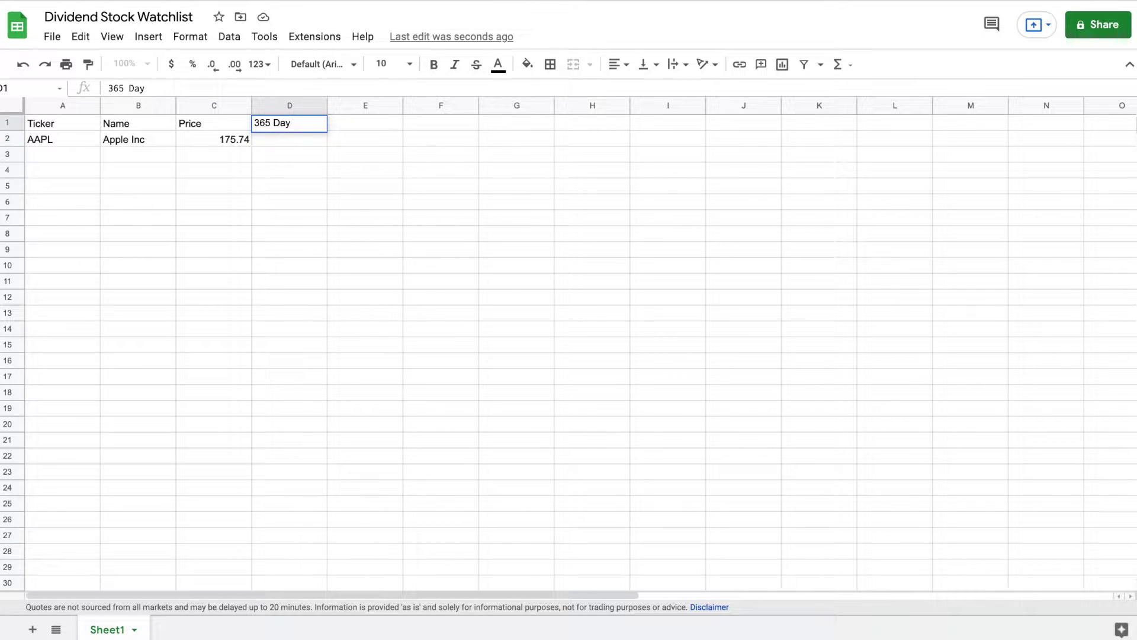
type("'s Change")
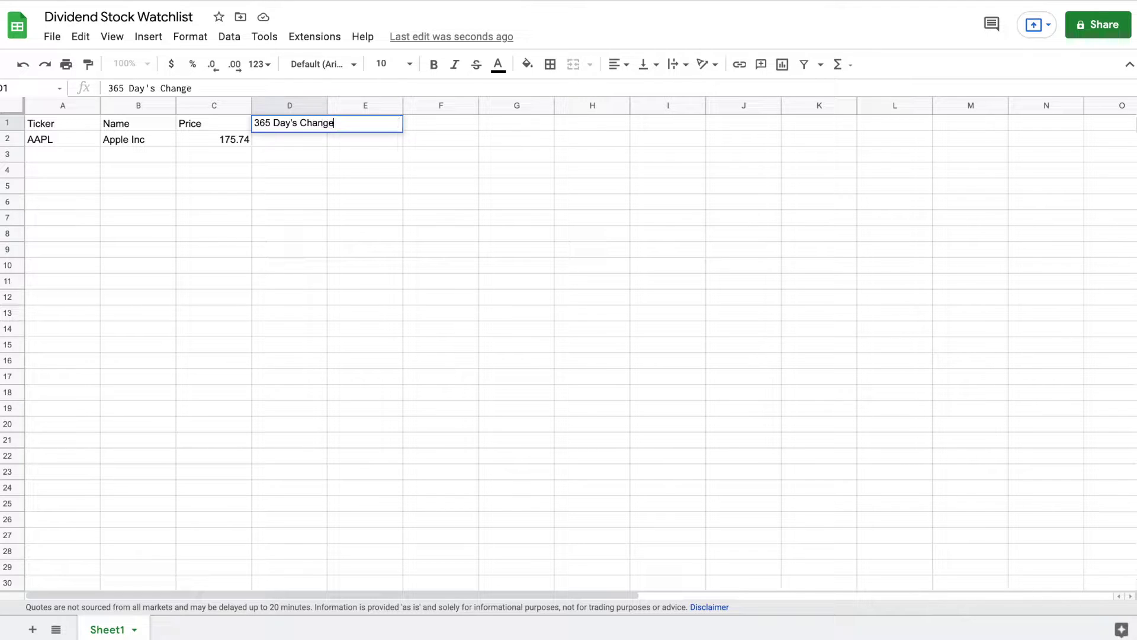
key("Return")
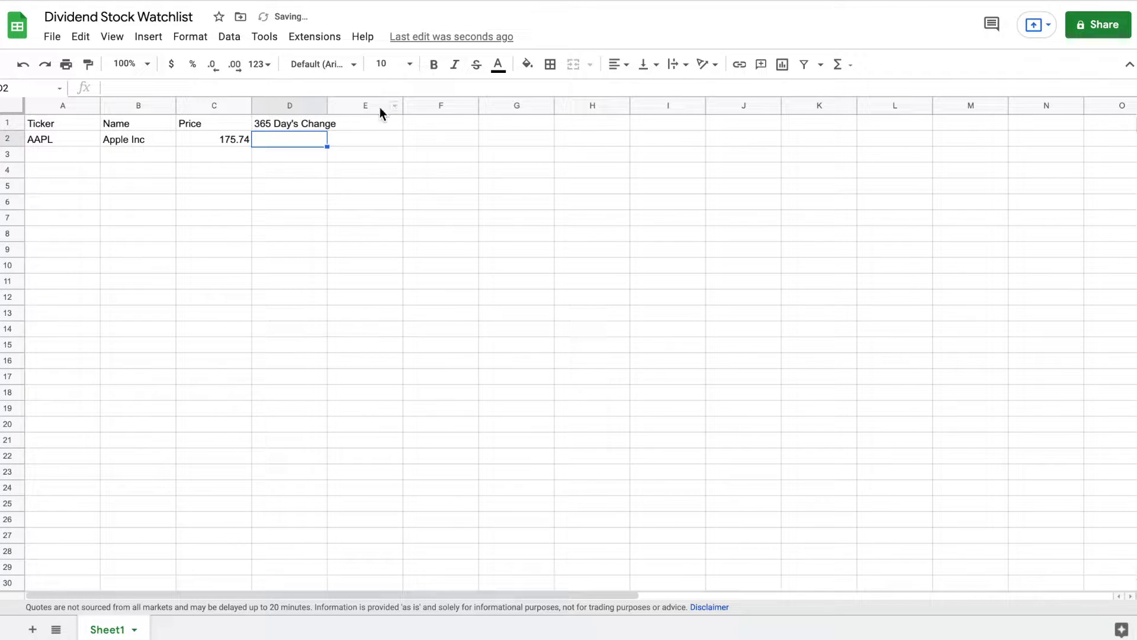
left_click(326, 104)
double_click(327, 104)
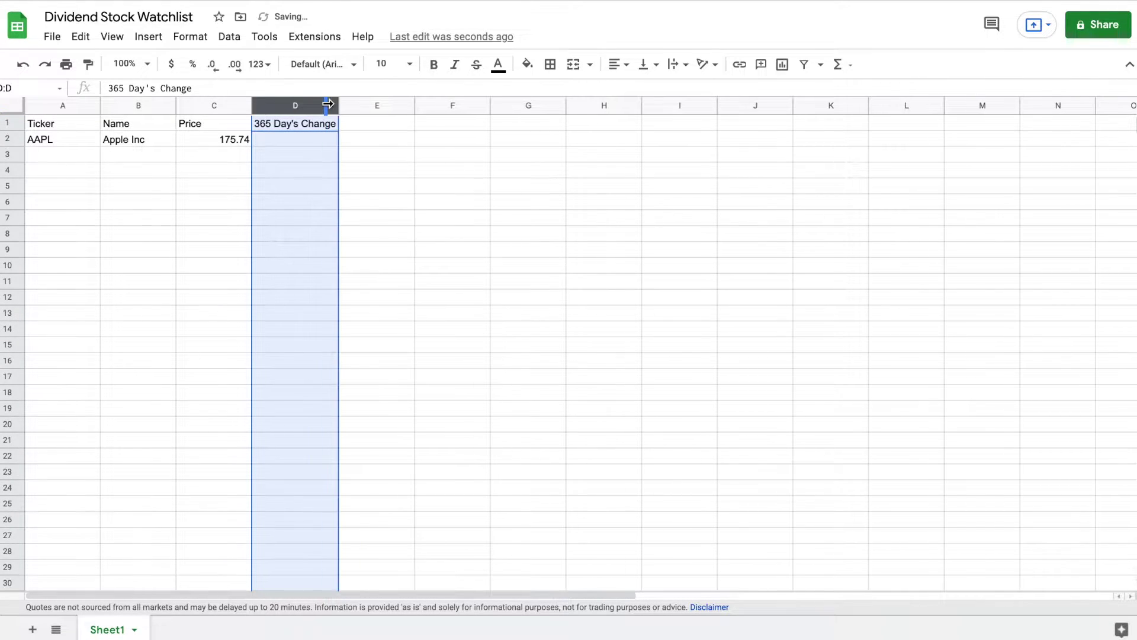
Enter =SPARKLINE(GOOGLEFINANCE(A2,"price",TODAY()-364,TODAY())) in D2 for a one-year AAPL chart
left_click(310, 140)
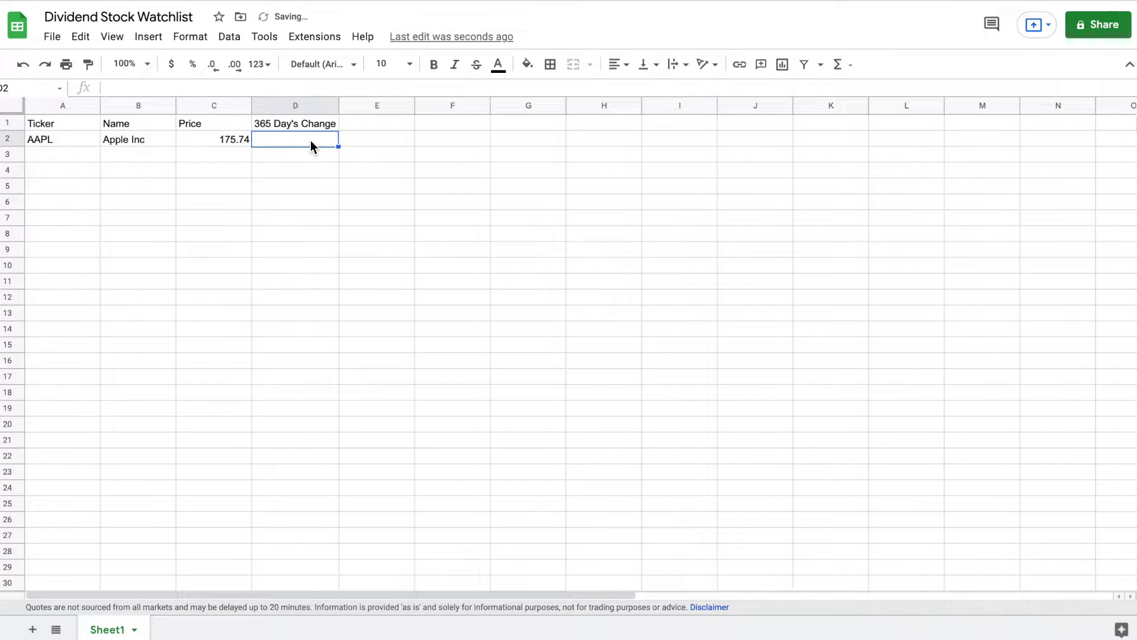
type("=spark")
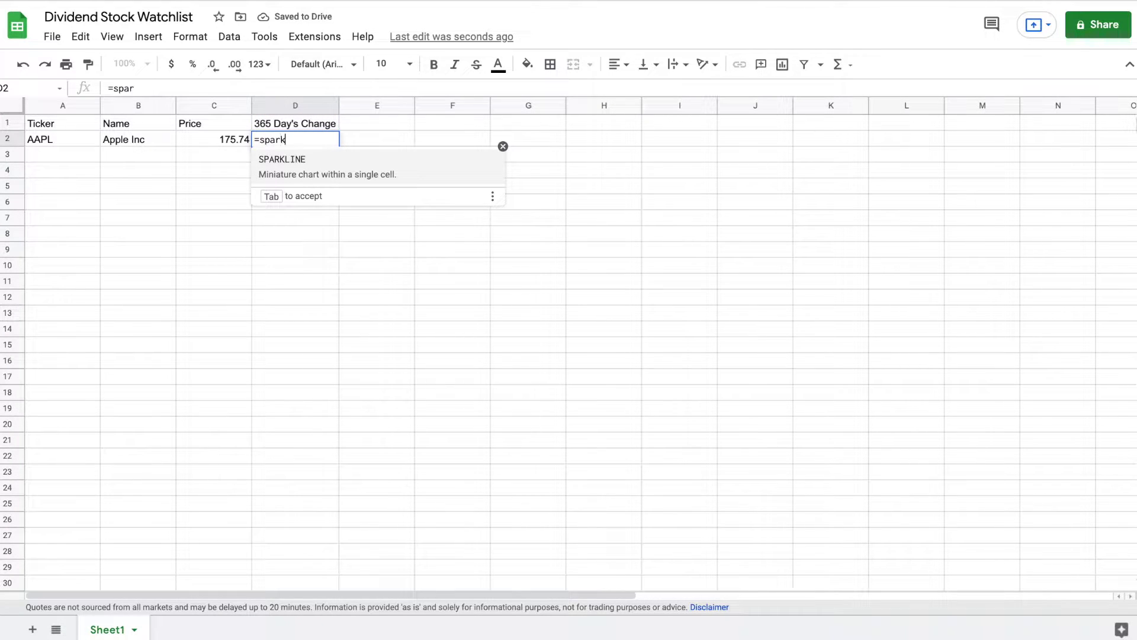
key("Tab")
type("go")
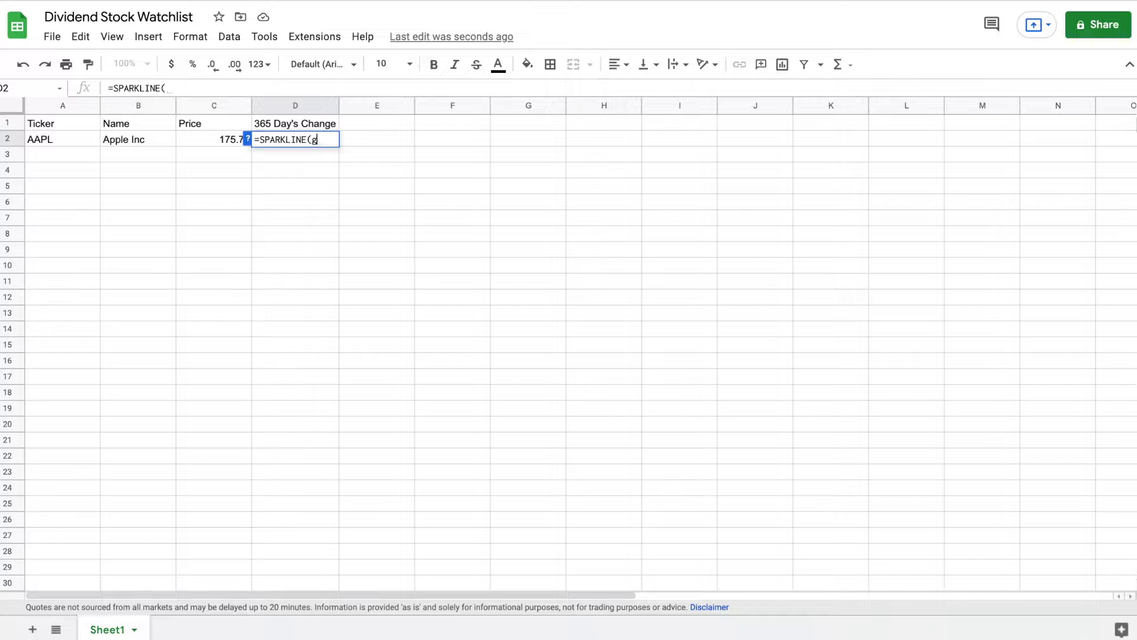
left_click(325, 173)
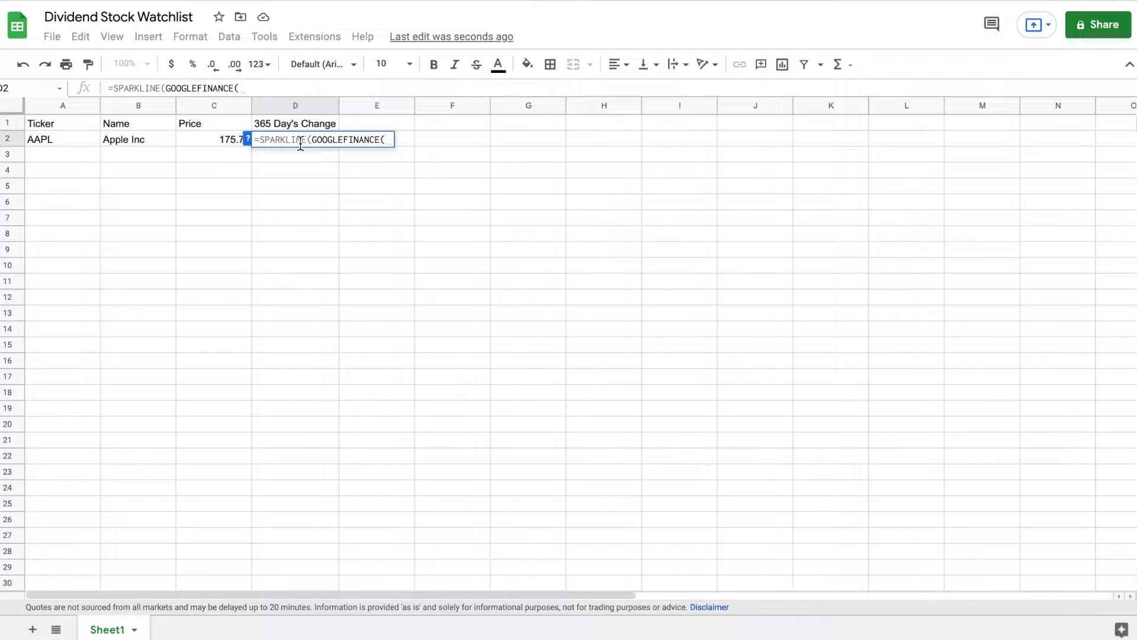
left_click(64, 139)
type(",")
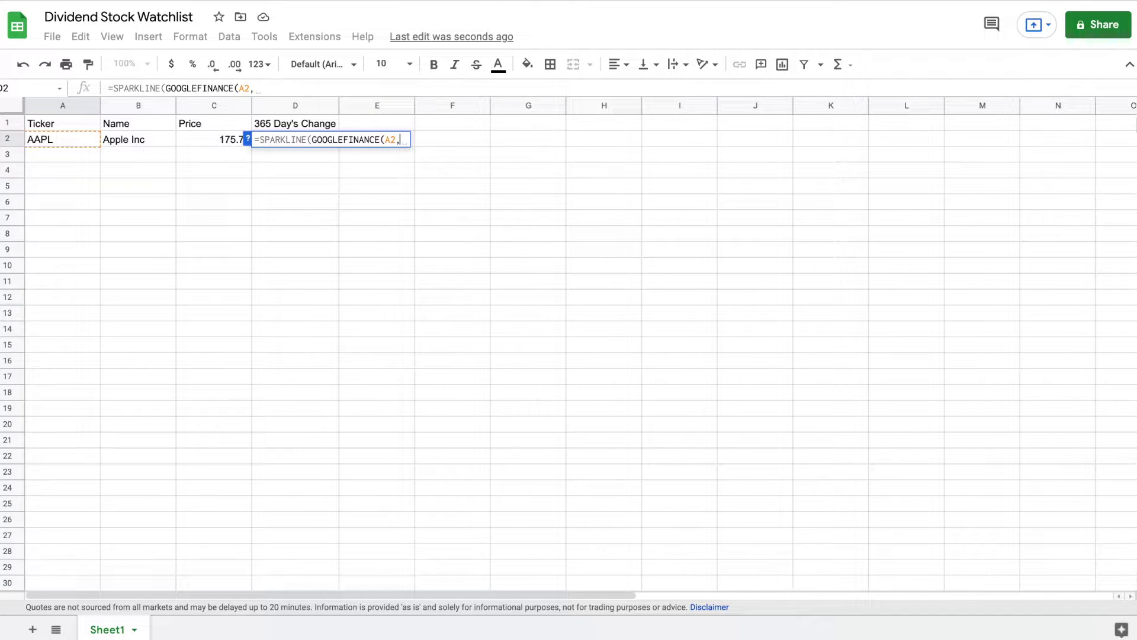
type("\"price\",to")
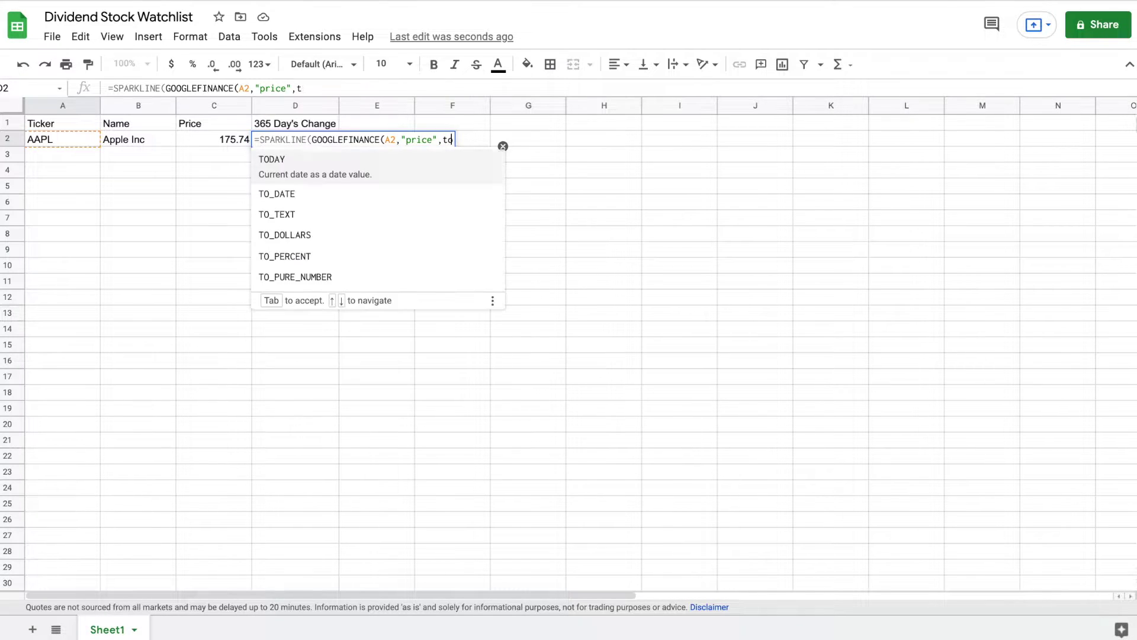
type("day()-")
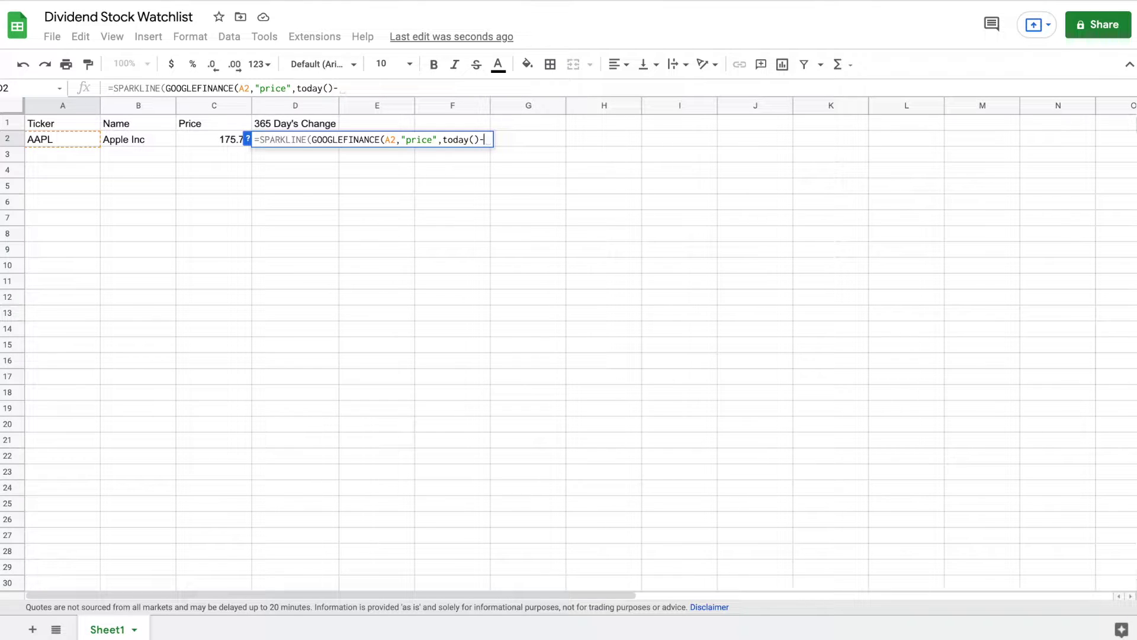
type("364")
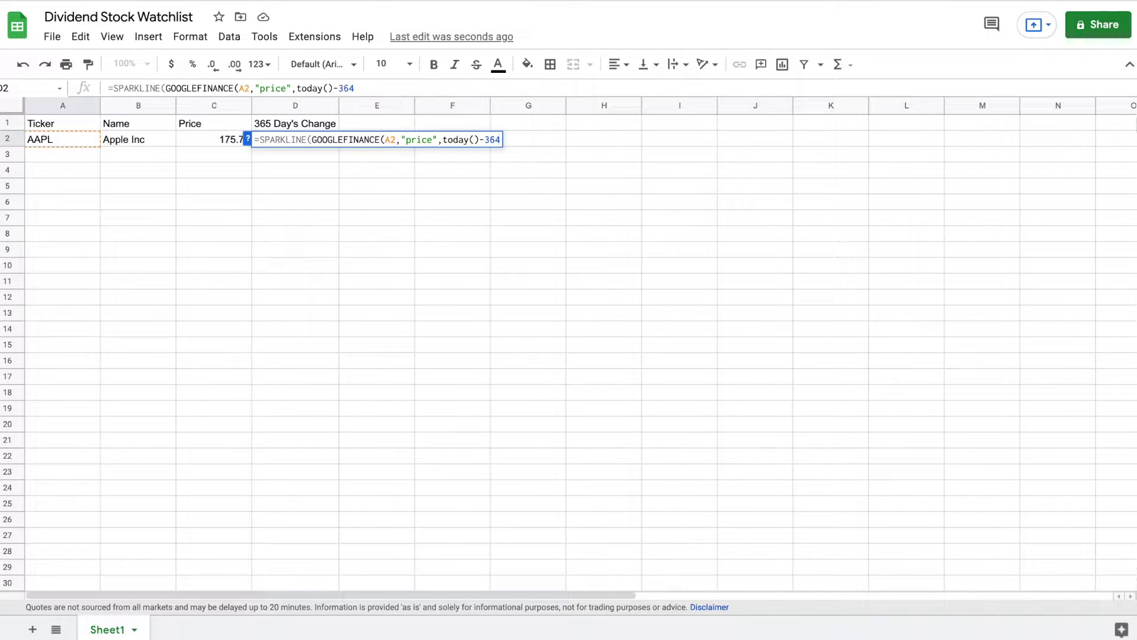
type(",to")
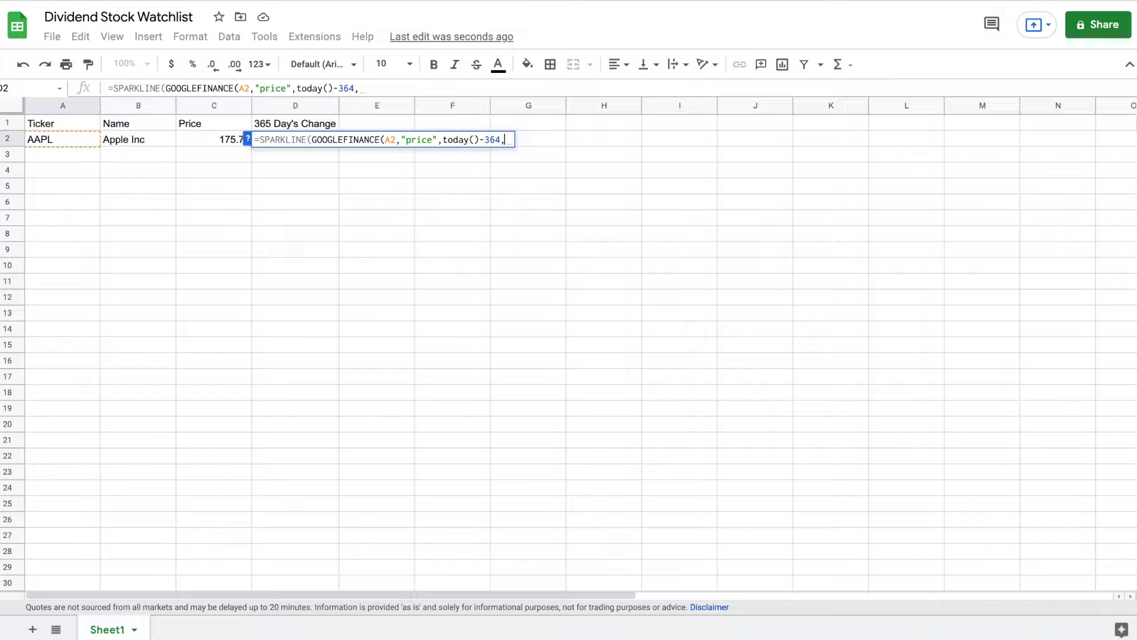
type("day()")
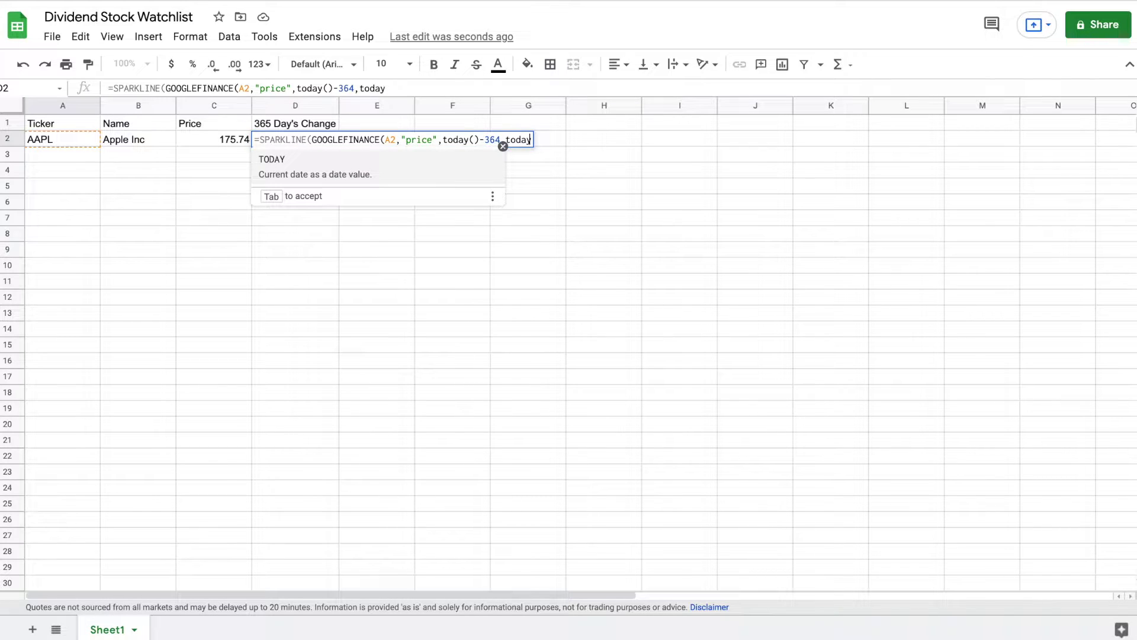
type(")")
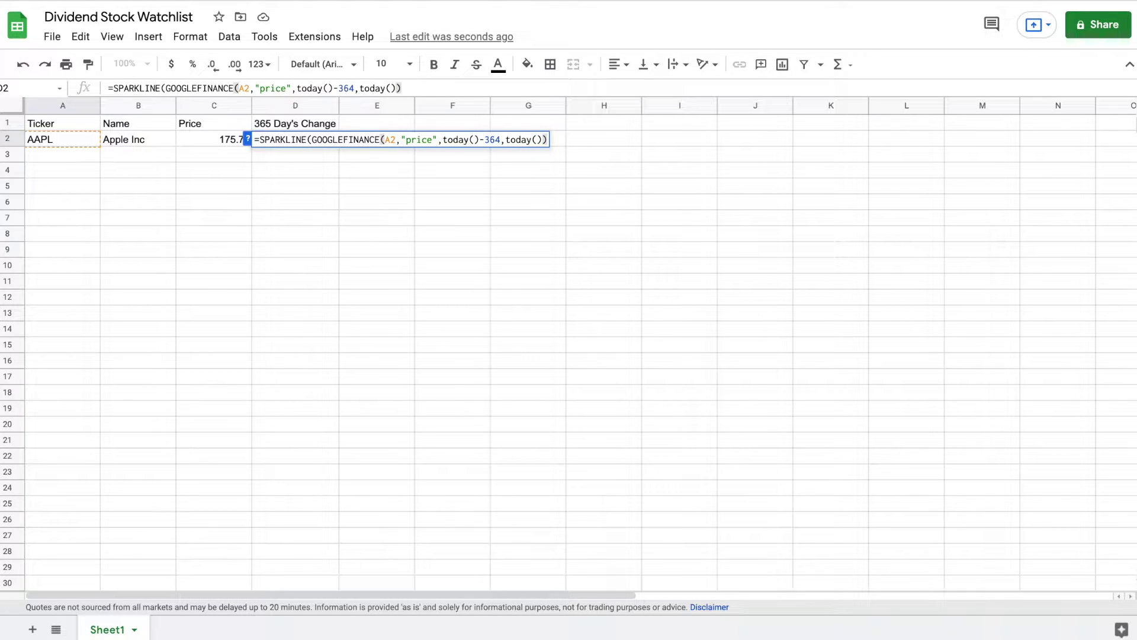
key("Return")
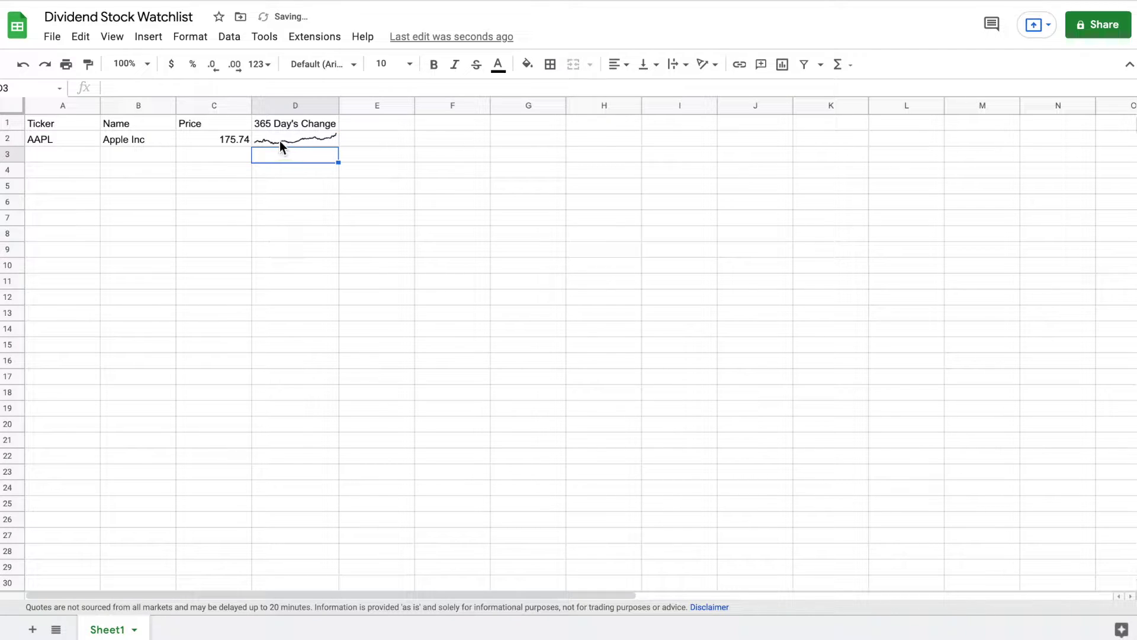
left_click(280, 141)
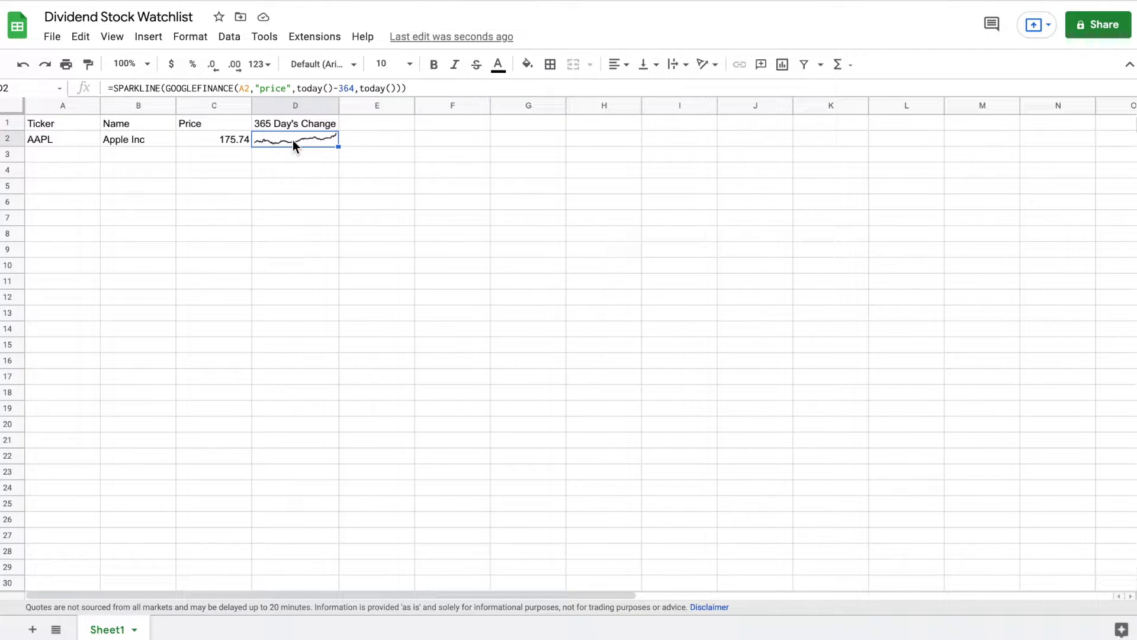
Wrap D2's price data in INDEX(...,,2) and add charttype column and color green options
left_click(161, 89)
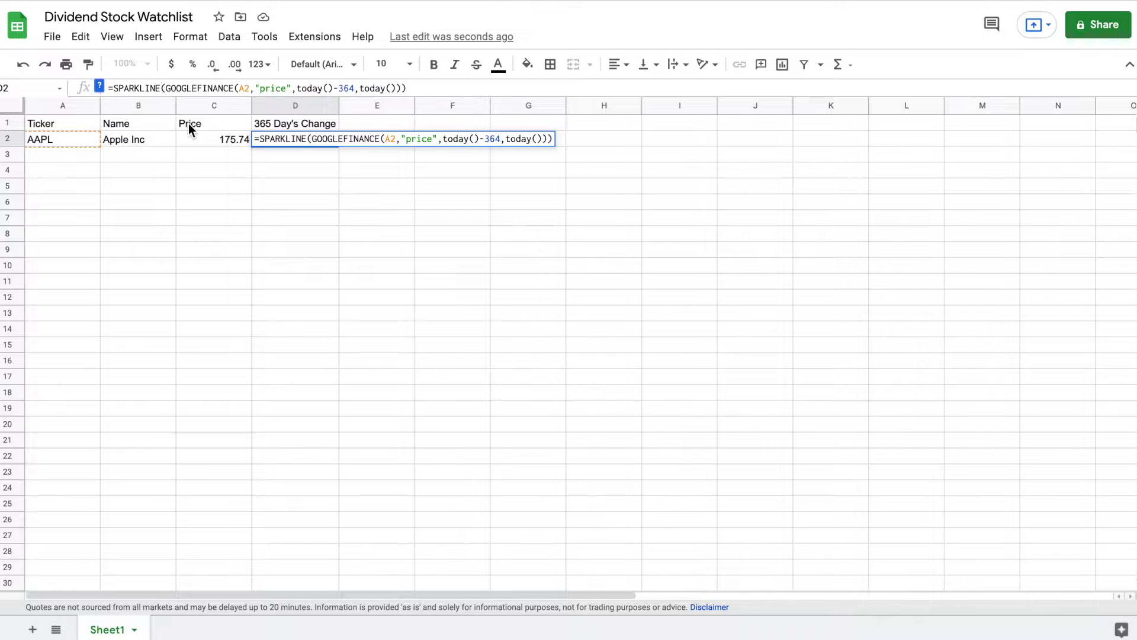
type("(index")
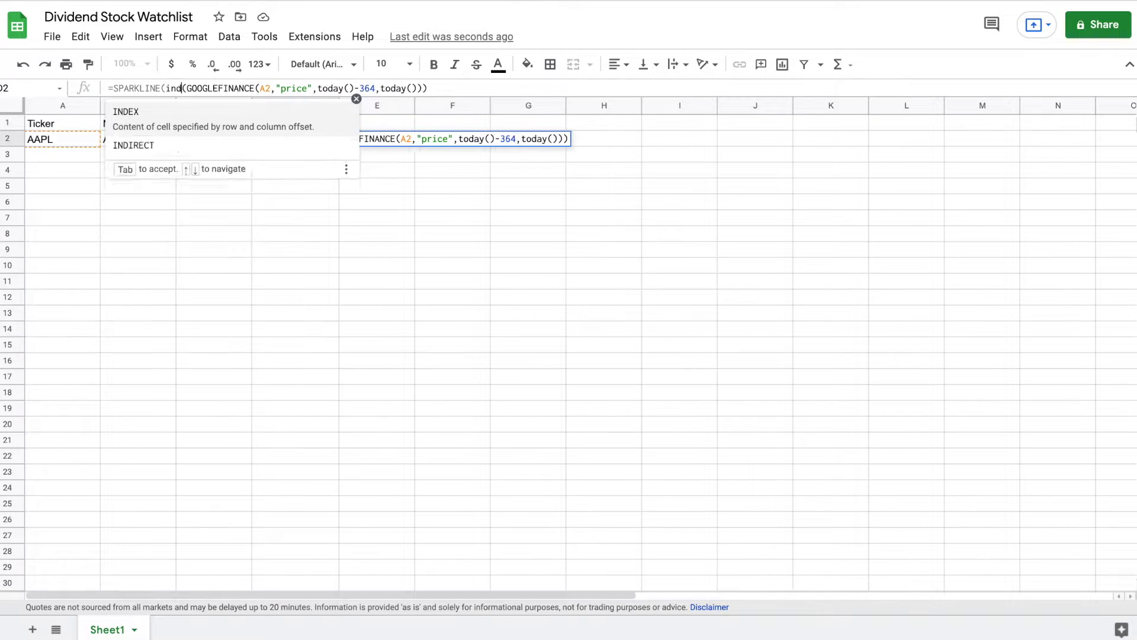
left_click(448, 88)
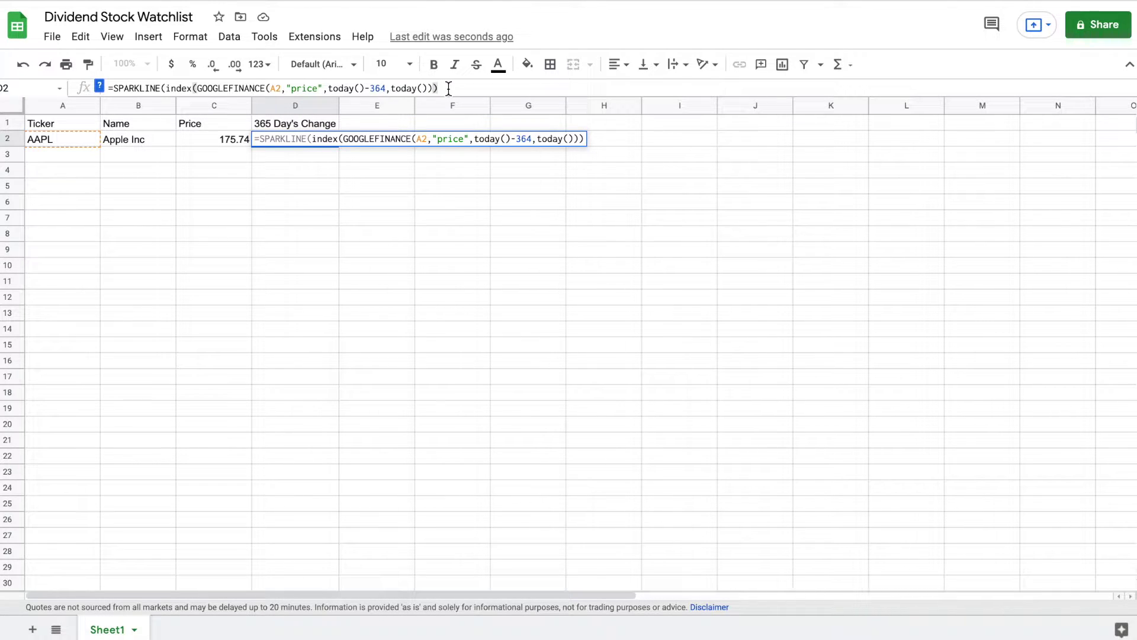
key("BackSpace")
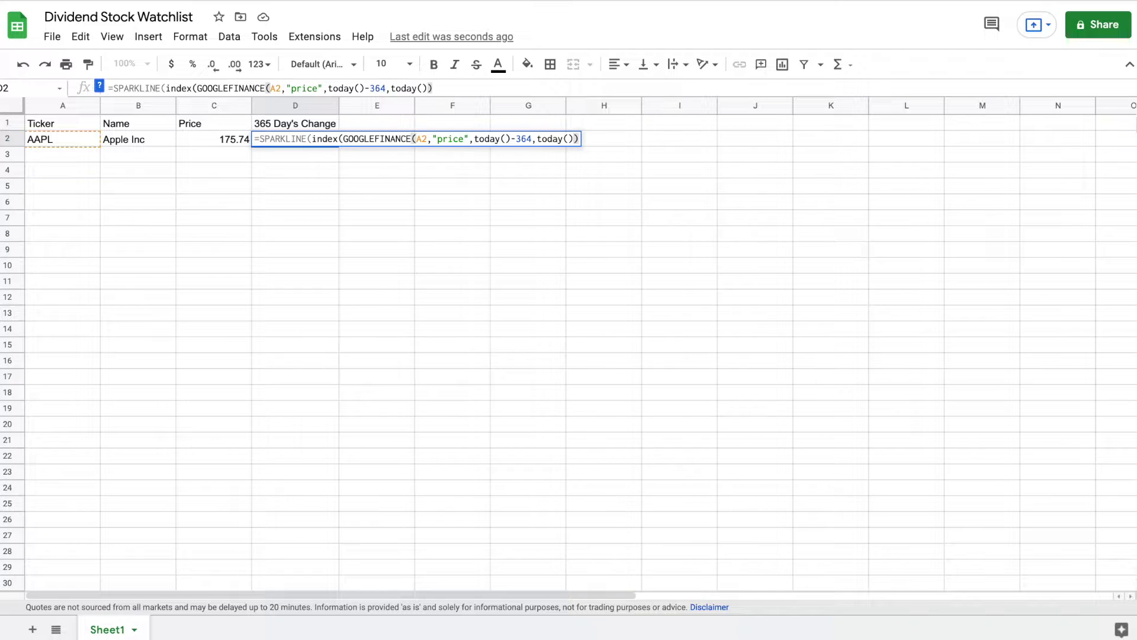
type(",,2)")
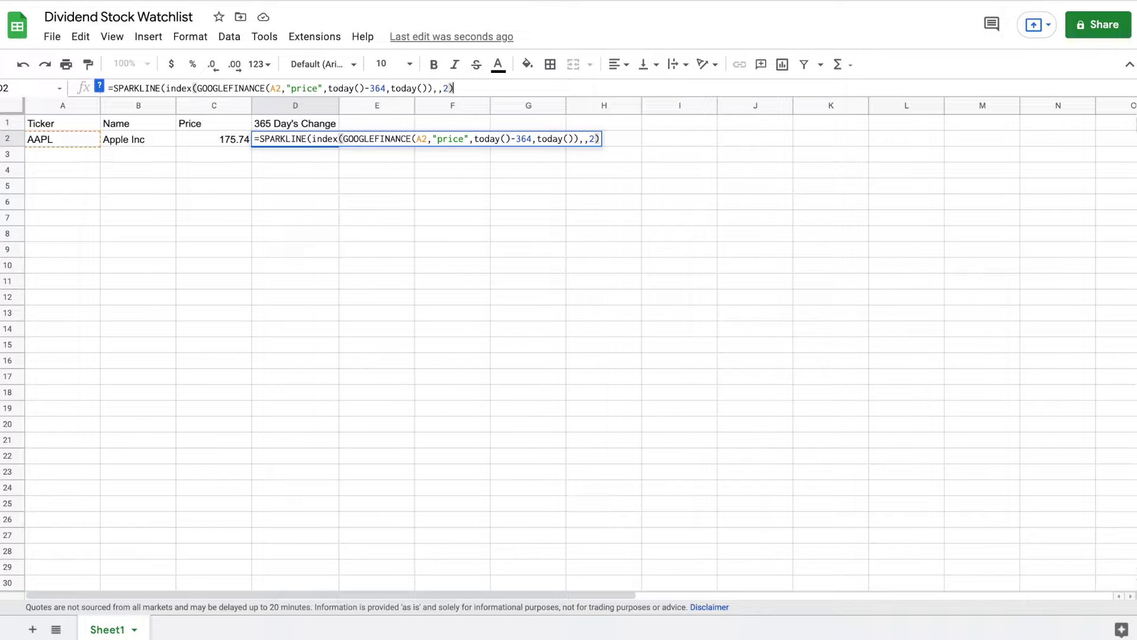
type(",")
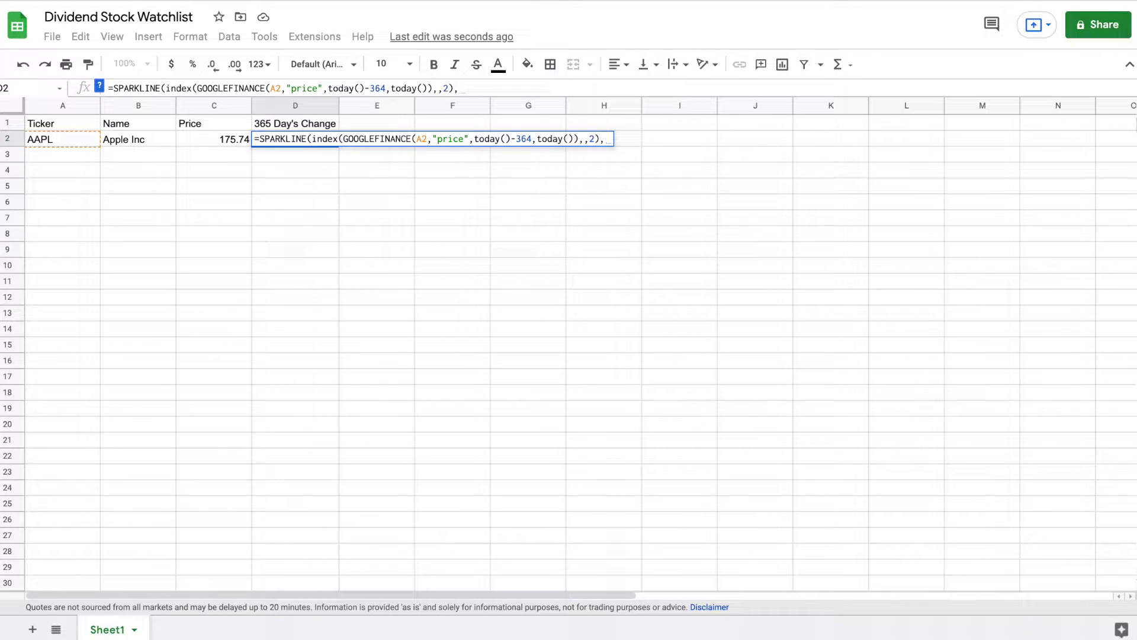
type("{\"ch")
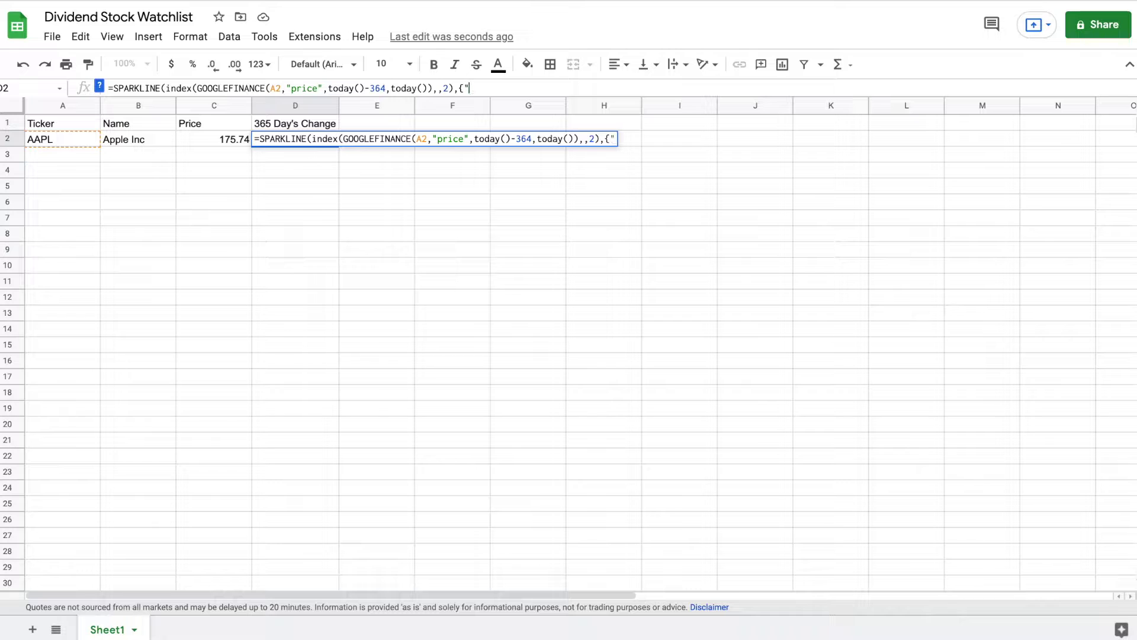
type("arttyp")
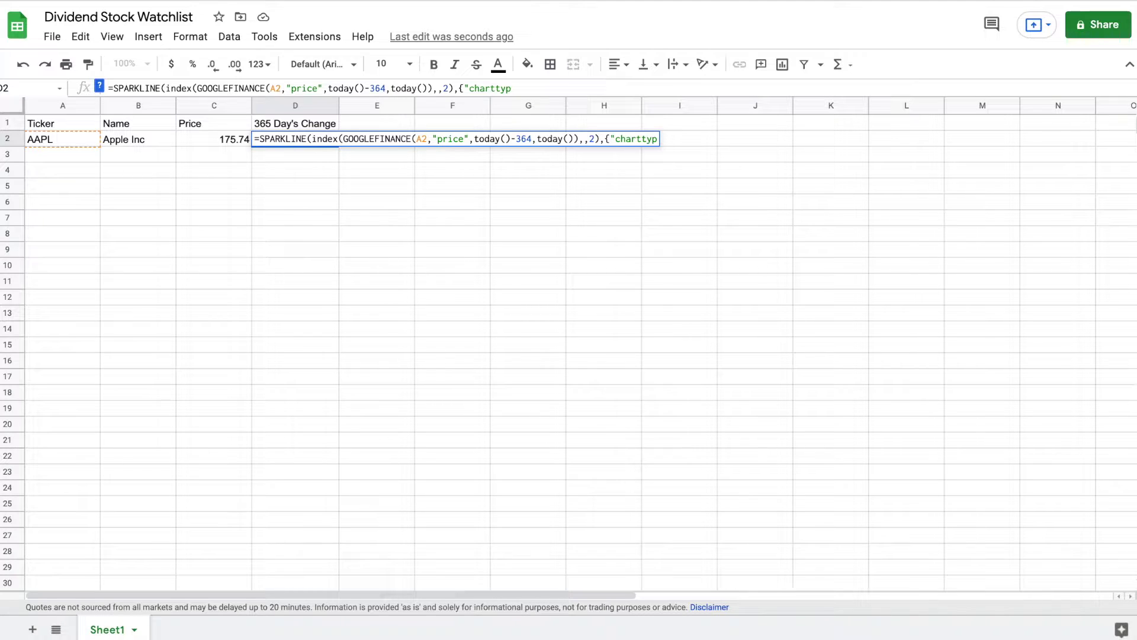
type("e\",")
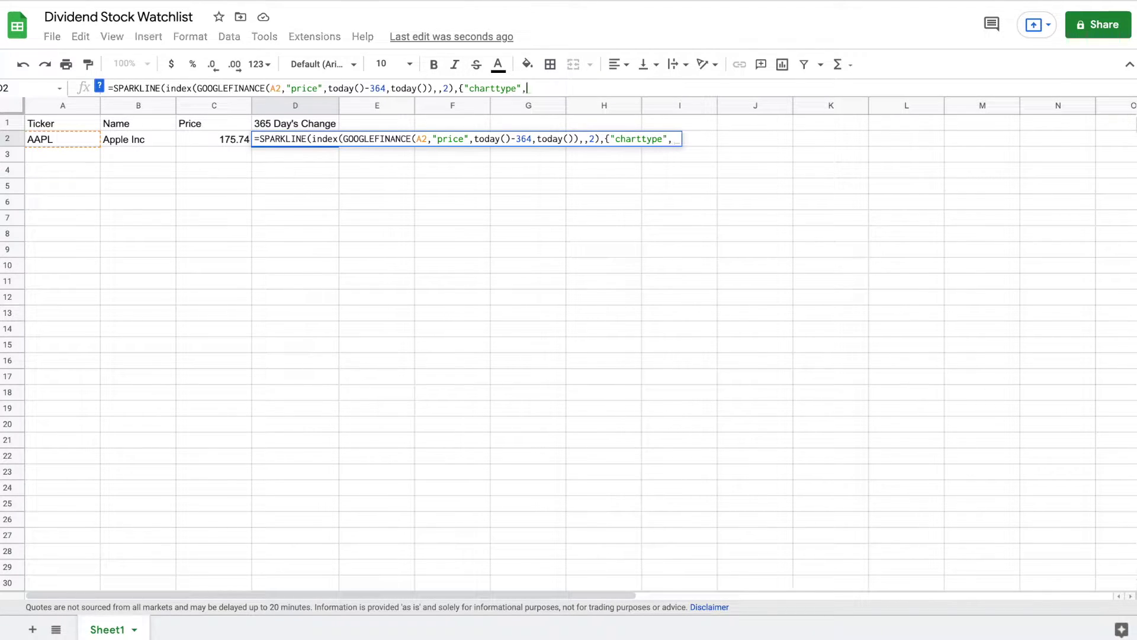
type("\"col")
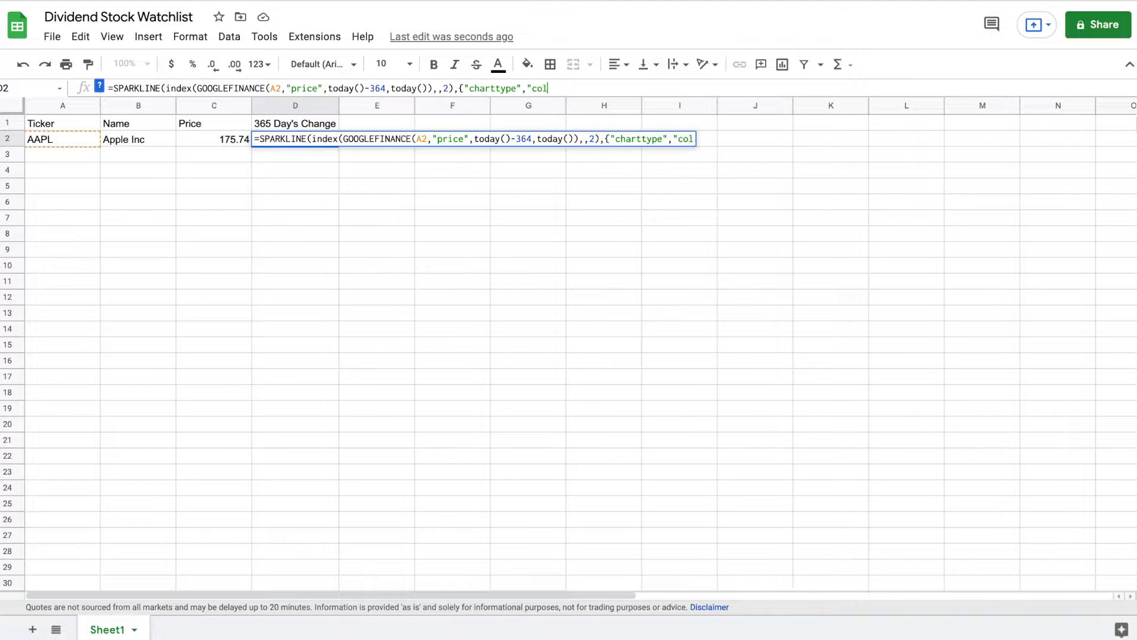
type("umn\";")
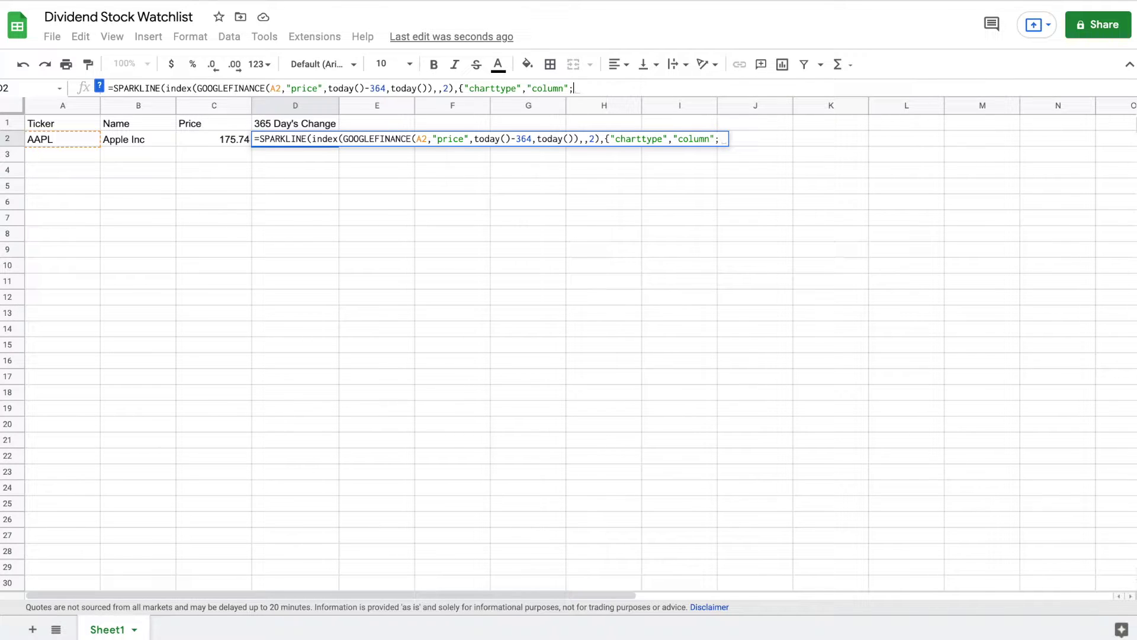
type("\"color")
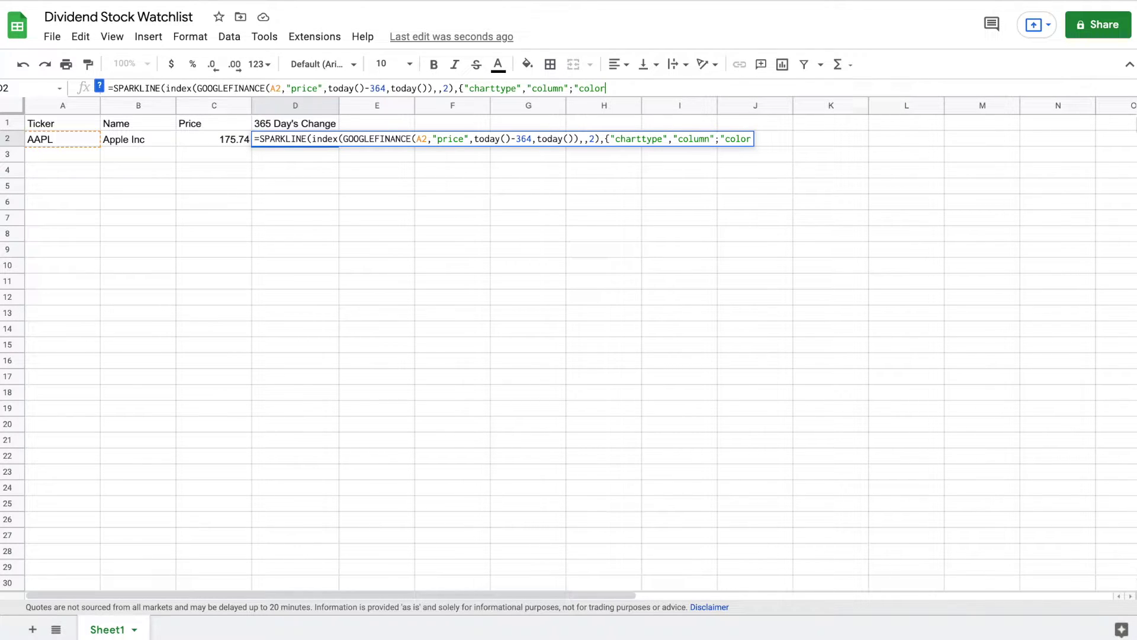
type("\",\"green")
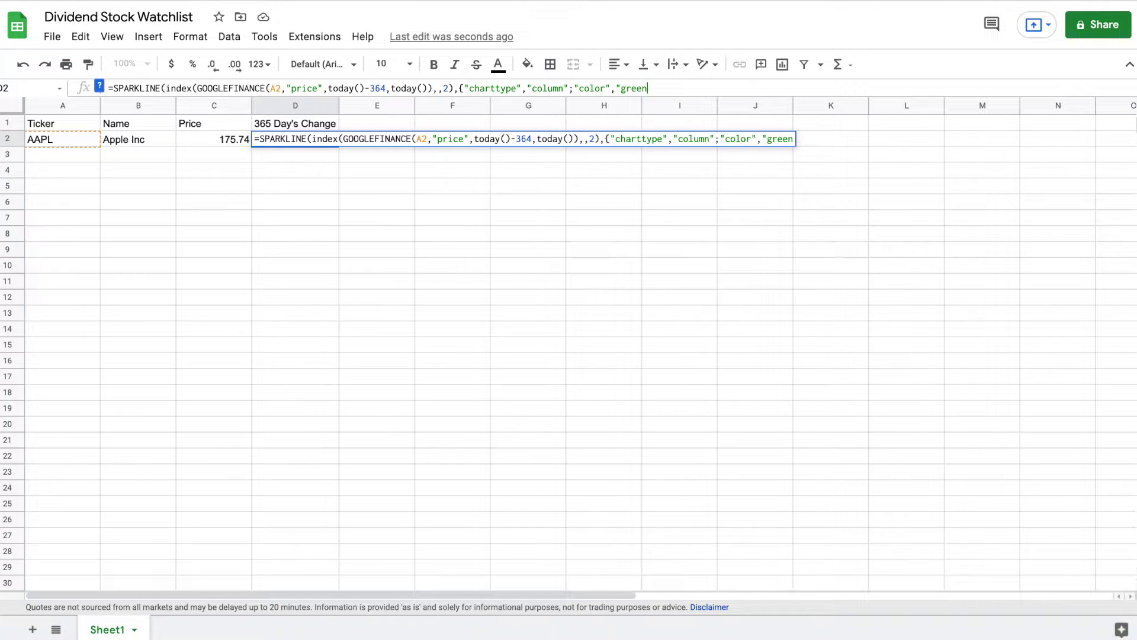
type("\"})")
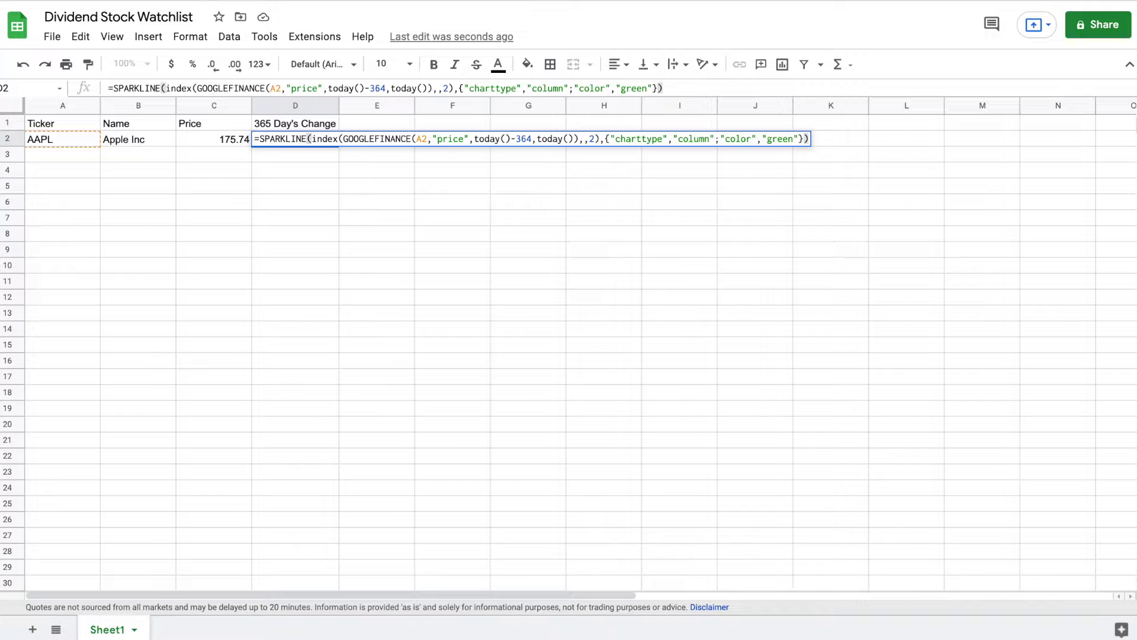
key("Return")
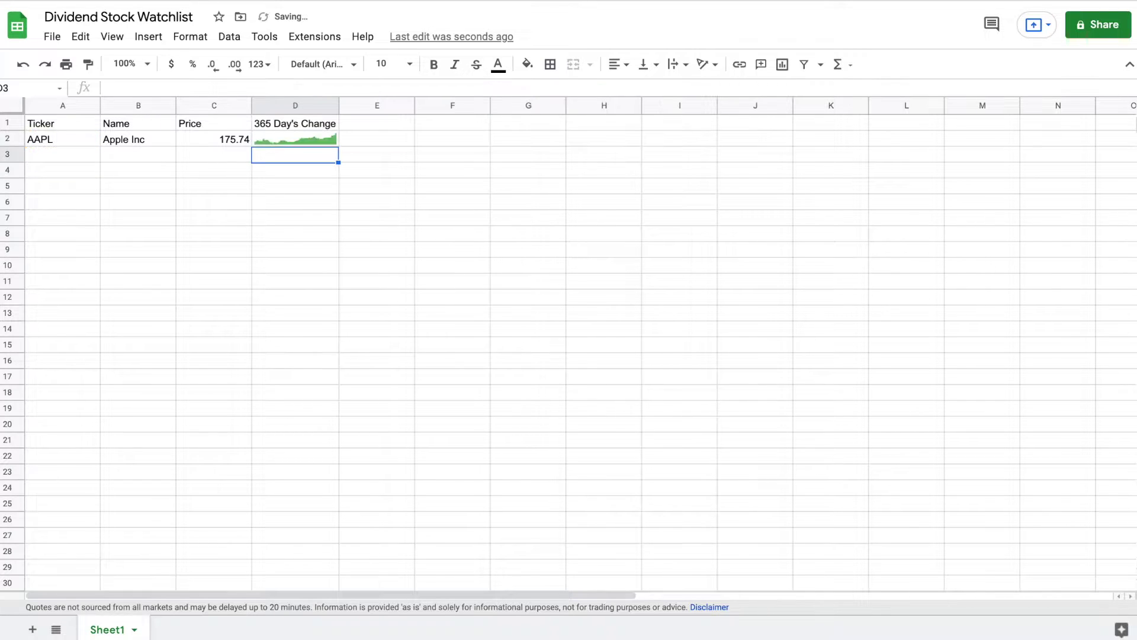
Apply the custom number format # "Day's Change" to header cell D1
left_click(305, 142)
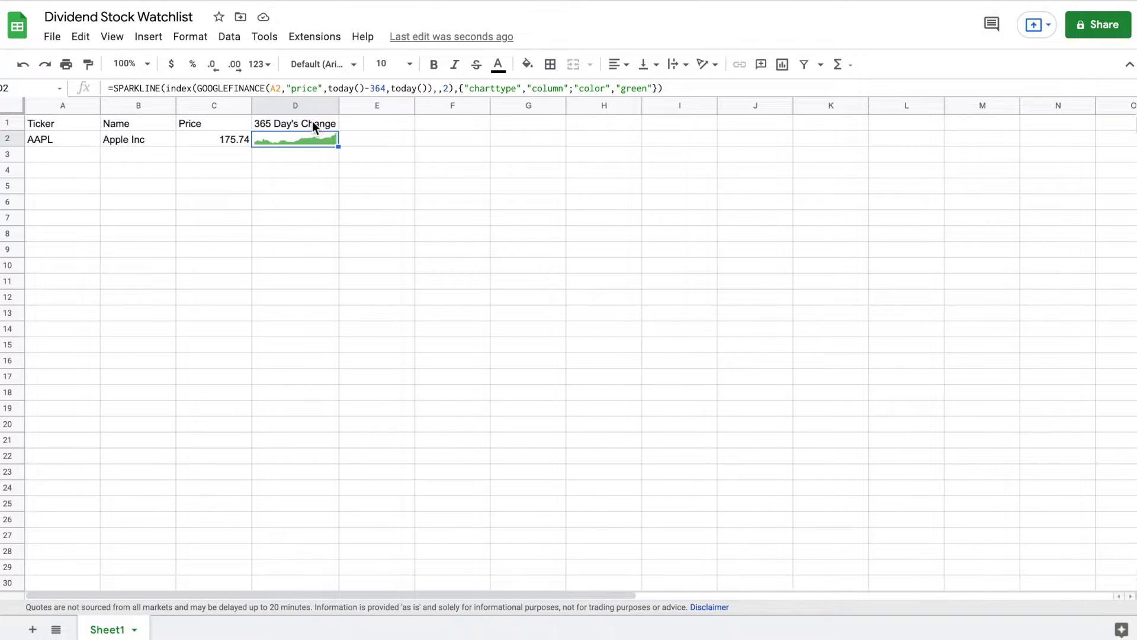
left_click(296, 121)
left_click(201, 38)
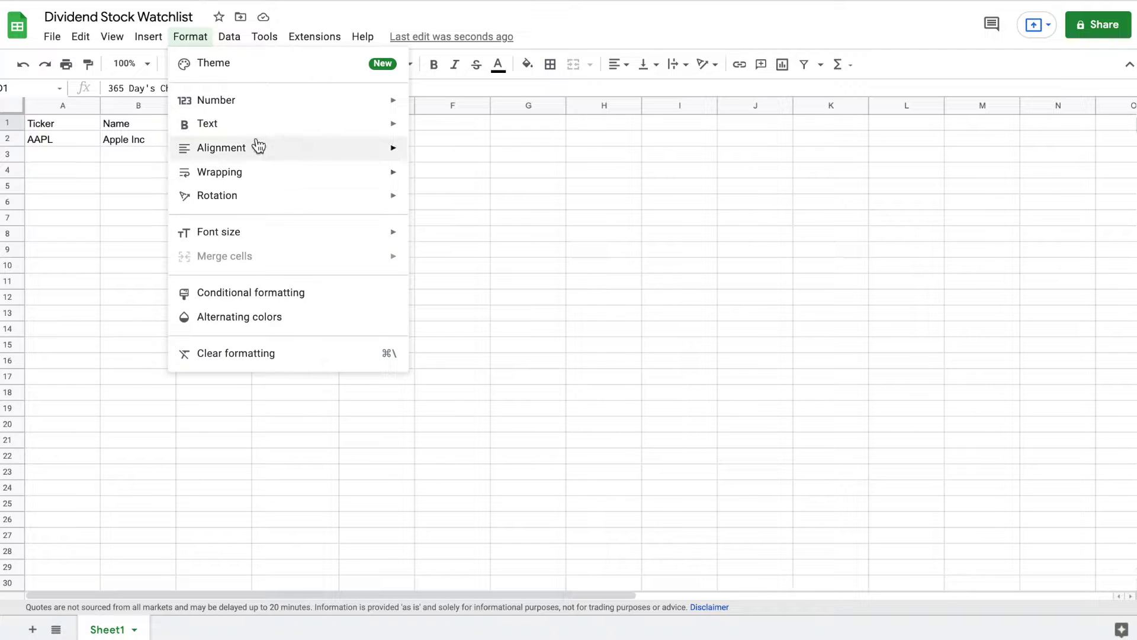
mouse_move(261, 128)
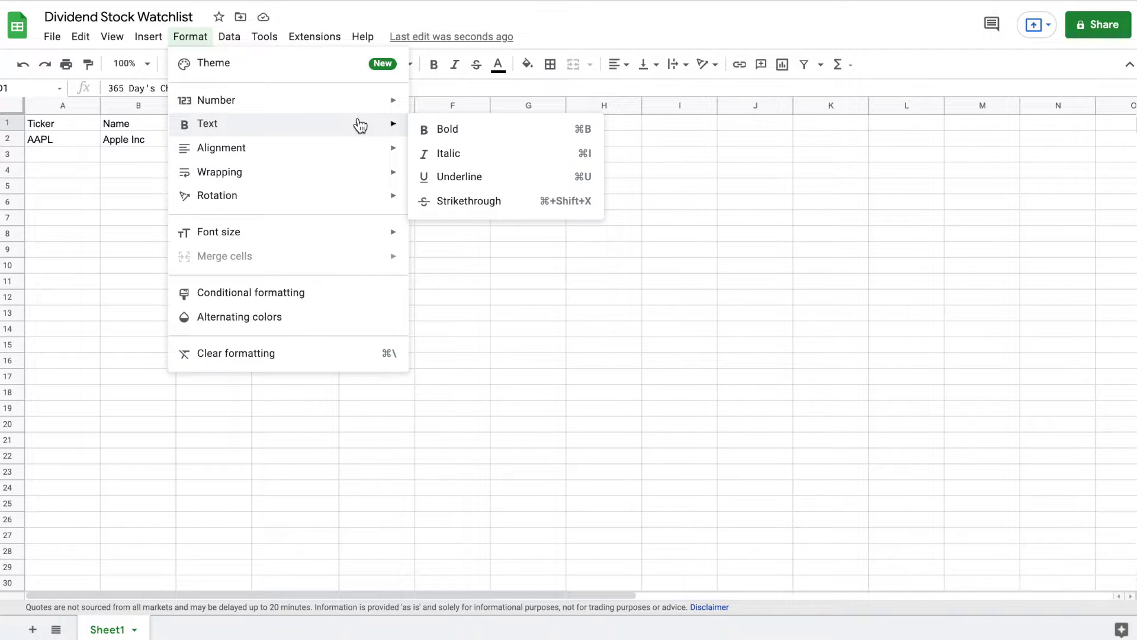
mouse_move(350, 104)
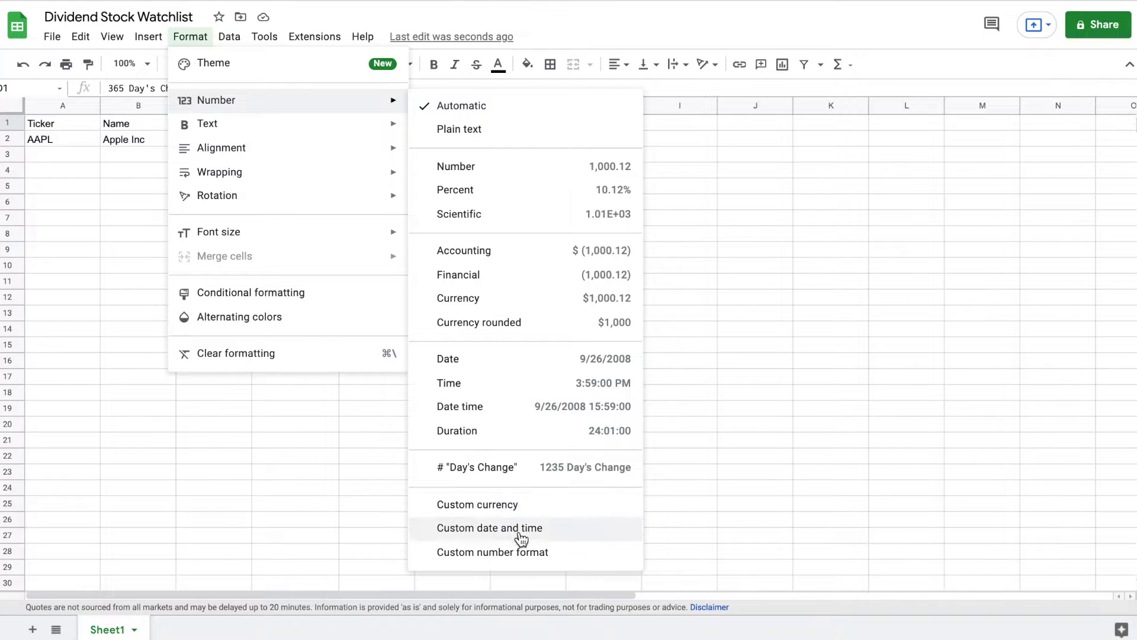
left_click(525, 553)
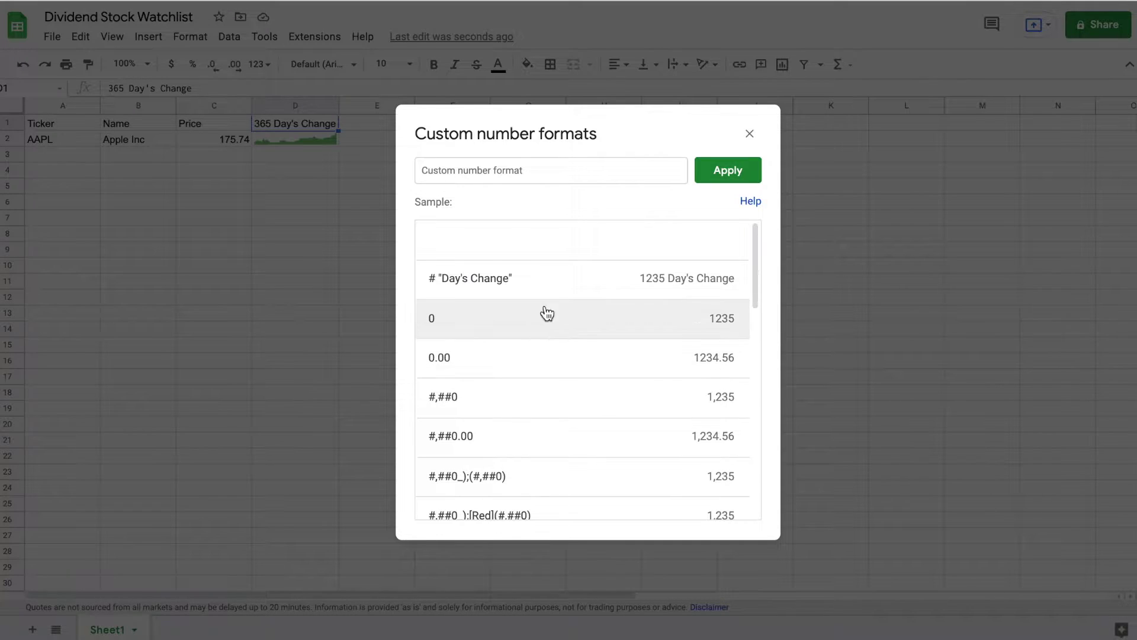
left_click(496, 171)
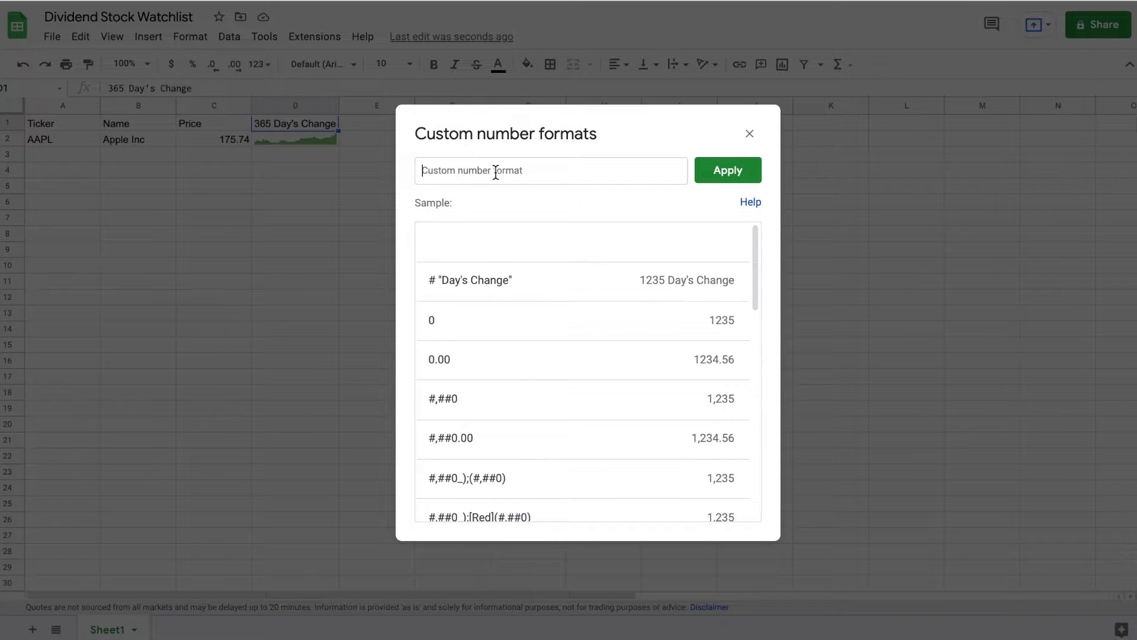
type("#")
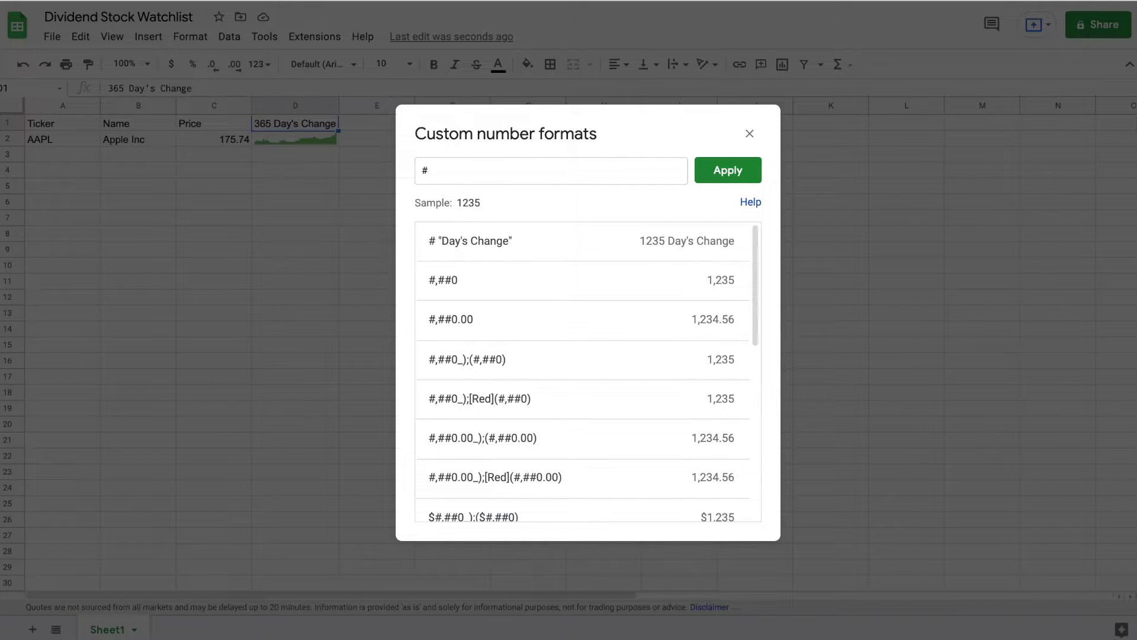
type(" \"")
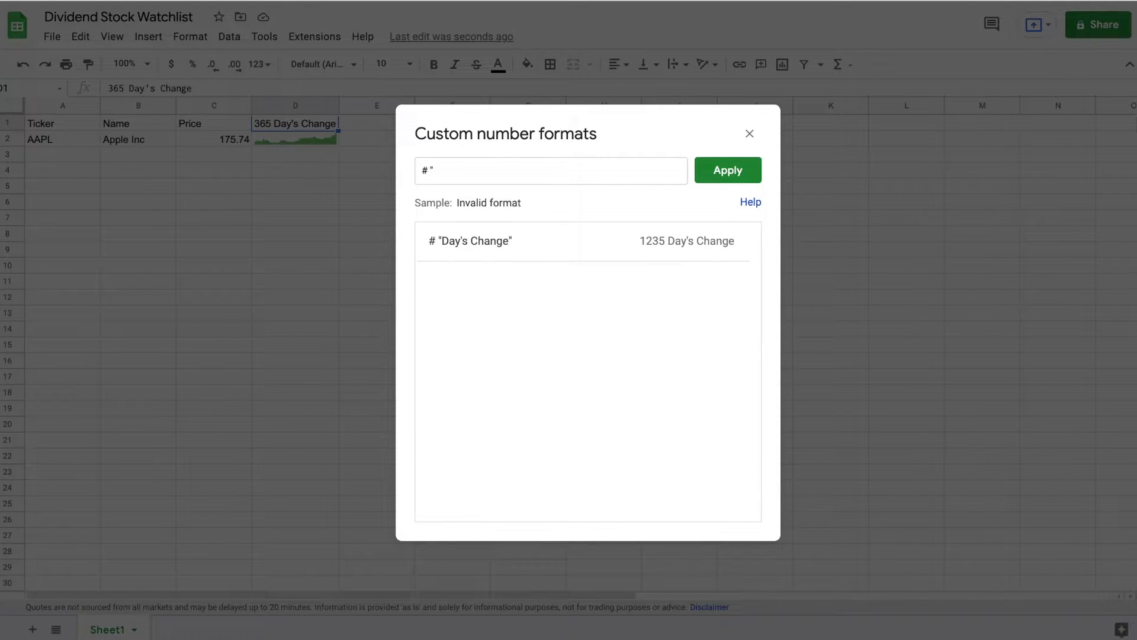
type("Day's Change\"")
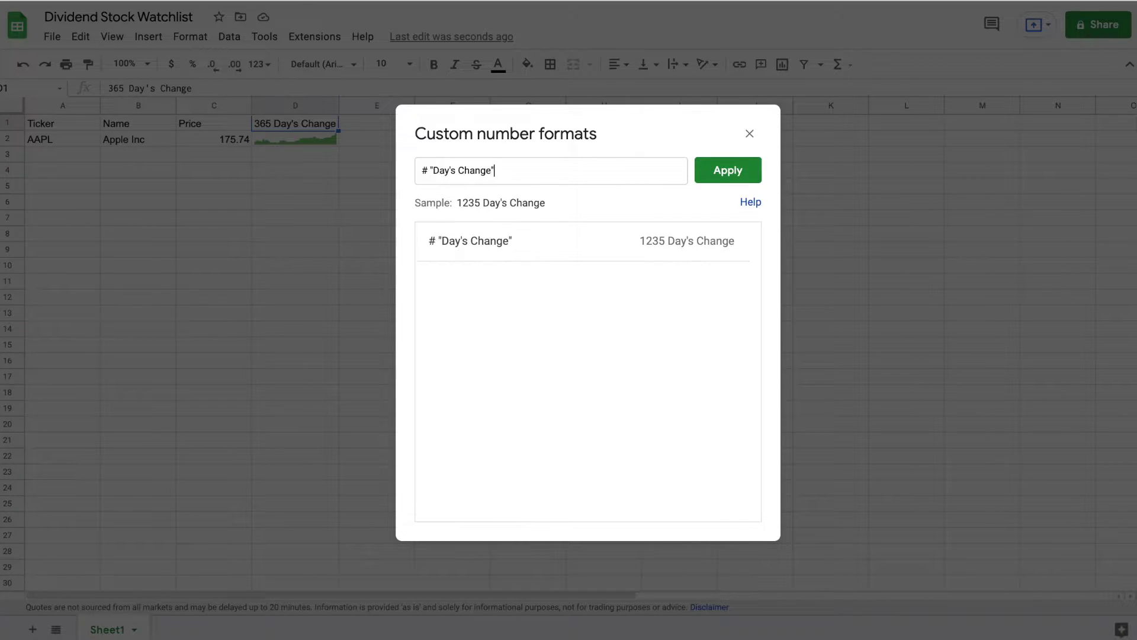
left_click(720, 177)
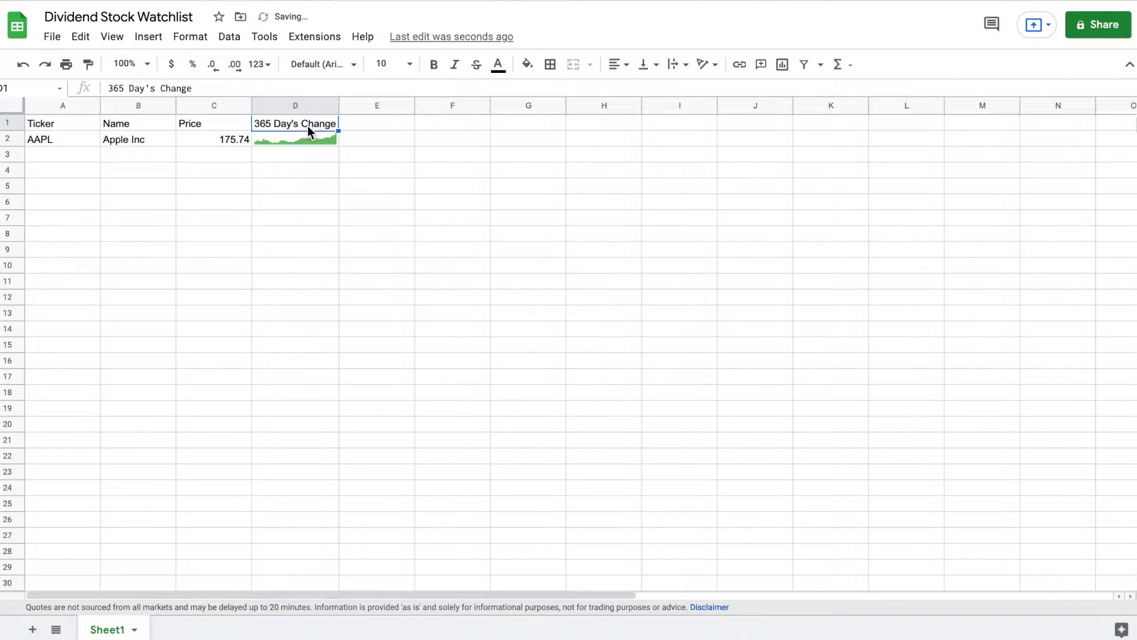
Re-enter D1's header so the cell holds the value 365
left_click_drag(200, 87, 99, 89)
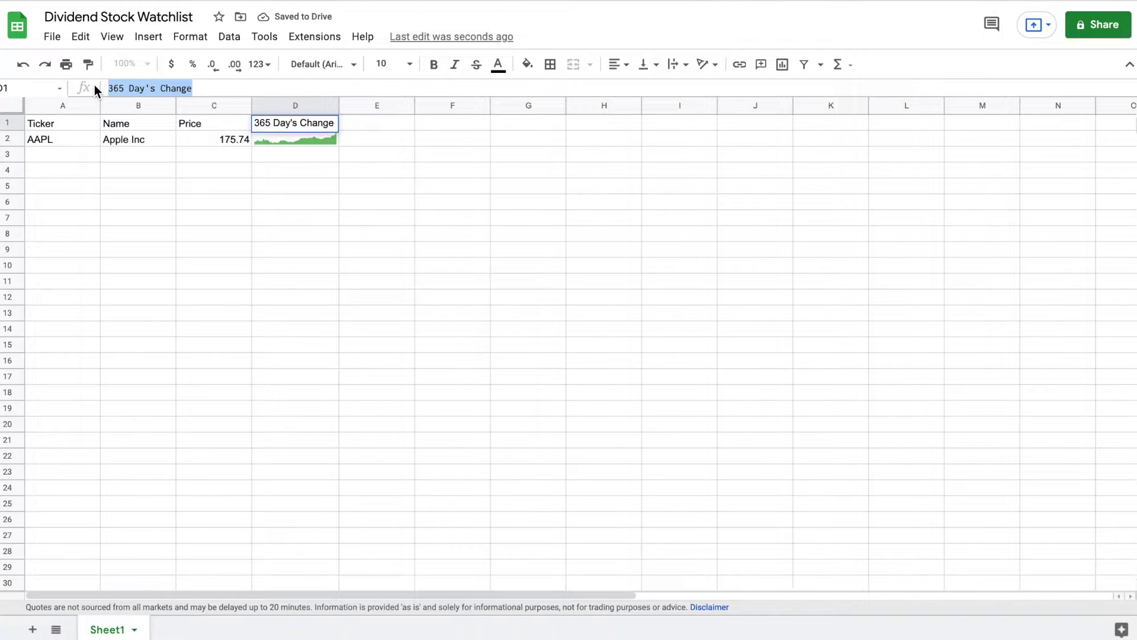
key("BackSpace")
type("365")
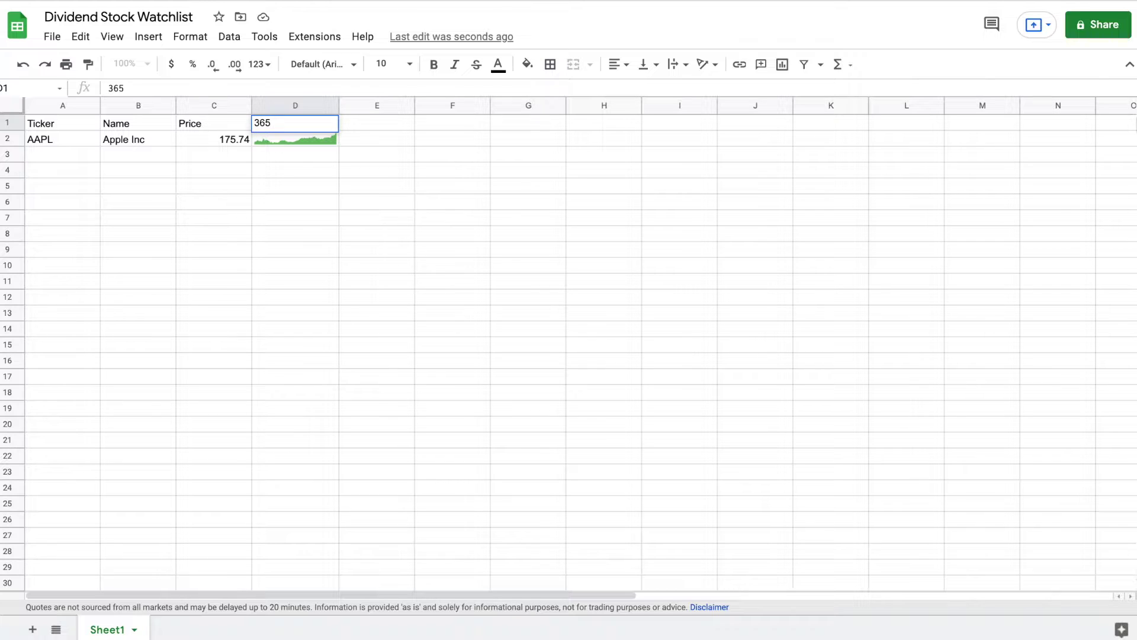
type(" Day's Change")
key("Return")
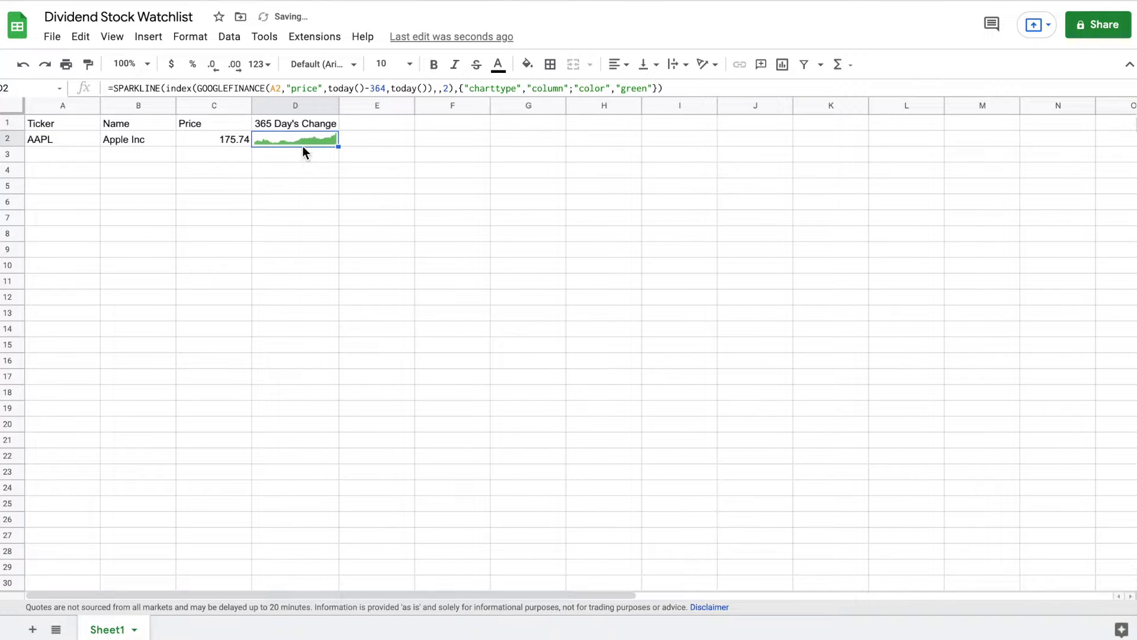
Replace the fixed 364 in D2's sparkline formula with the absolute reference $D$1
left_click(384, 89)
key("BackSpace")
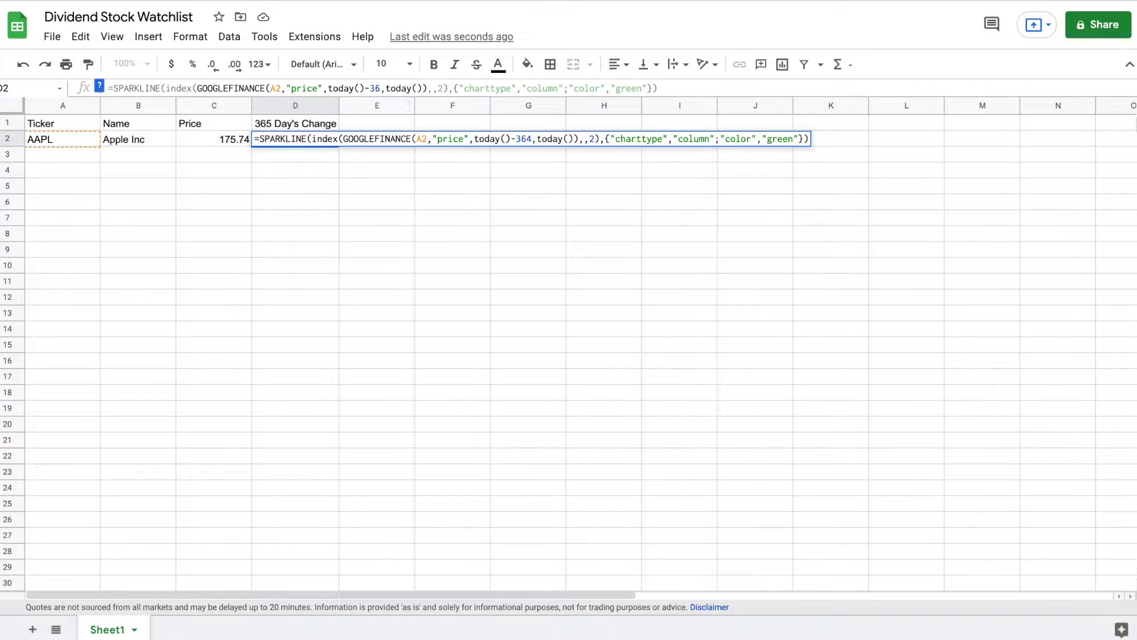
key("BackSpace")
key("BackSpace")
left_click(285, 122)
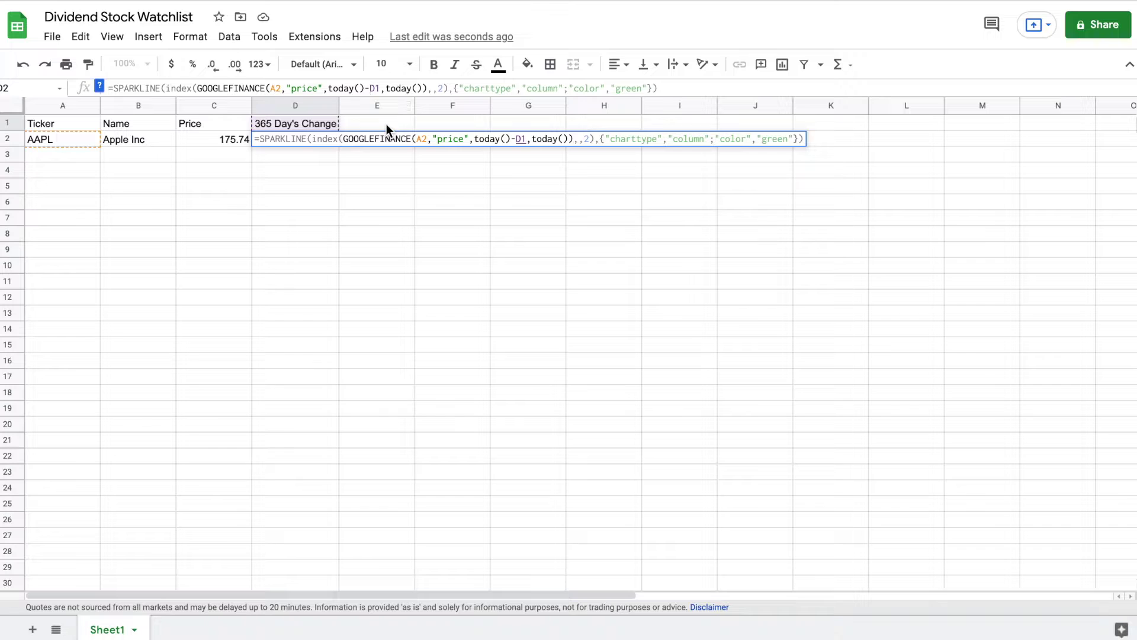
left_click(386, 88)
key("F4")
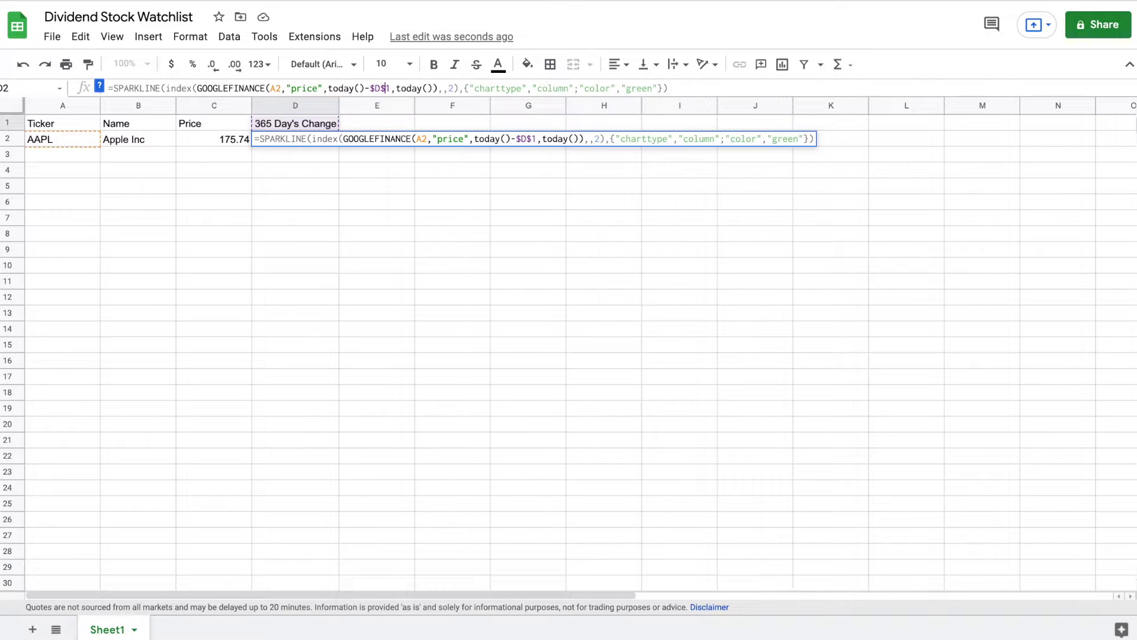
key("Return")
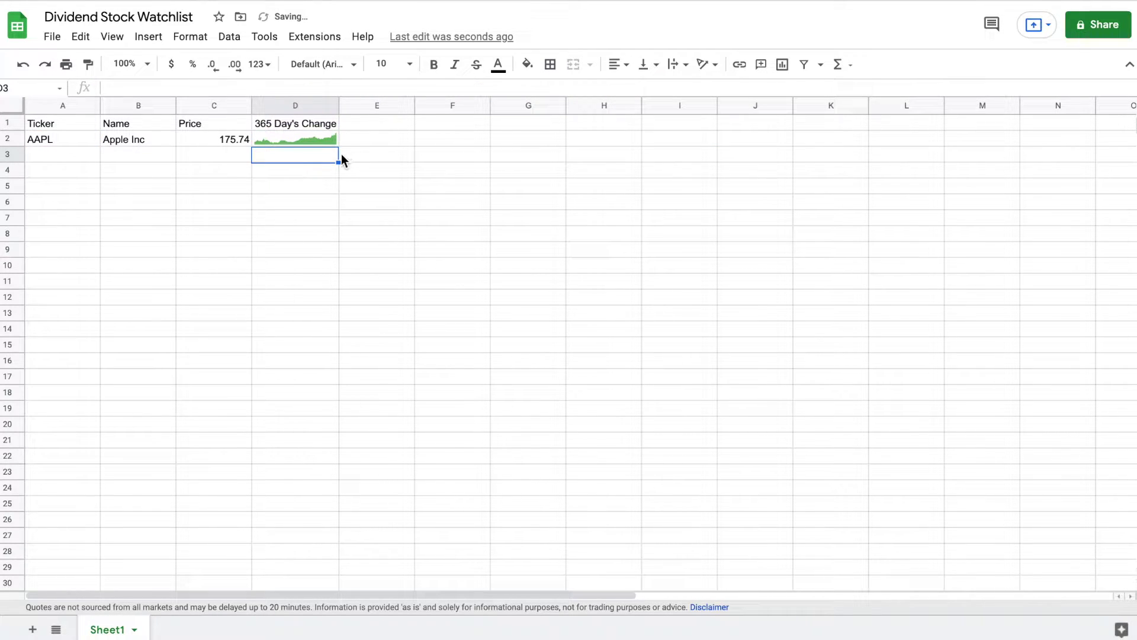
Set D1 to 500 days and check the sparkline redraws
left_click(288, 138)
left_click(280, 123)
left_click(163, 89)
key("BackSpace")
key("BackSpace")
key("BackSpace")
key("BackSpace")
key("BackSpace")
key("BackSpace")
key("BackSpace")
key("BackSpace")
key("BackSpace")
key("BackSpace")
key("BackSpace")
key("BackSpace")
key("BackSpace")
left_click_drag(124, 89, 83, 90)
key("BackSpace")
type("500")
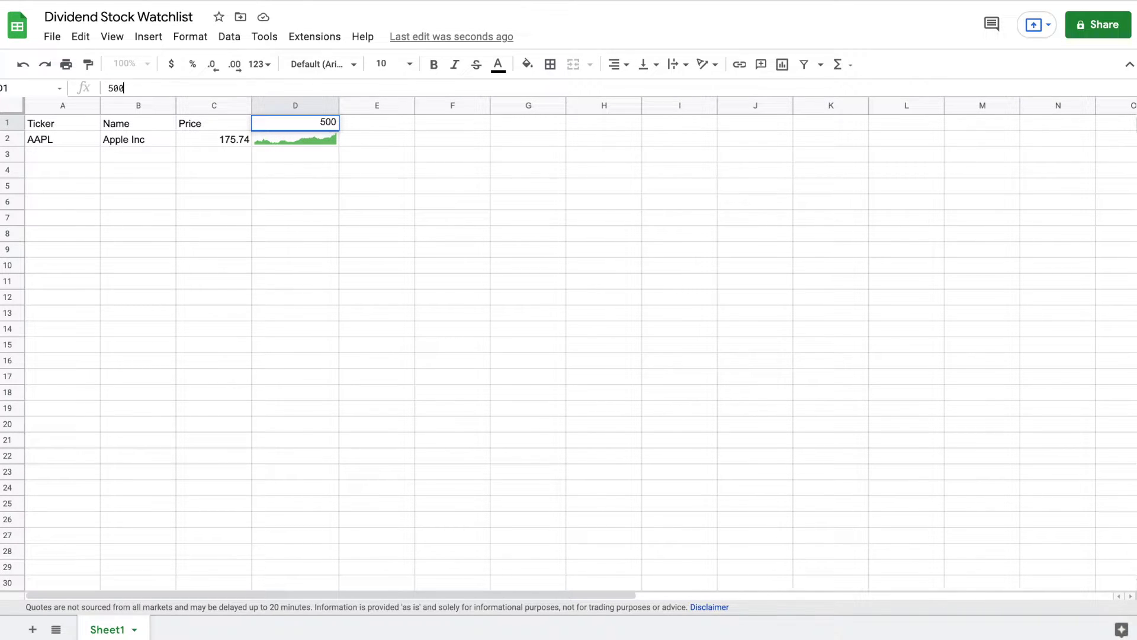
key("Return")
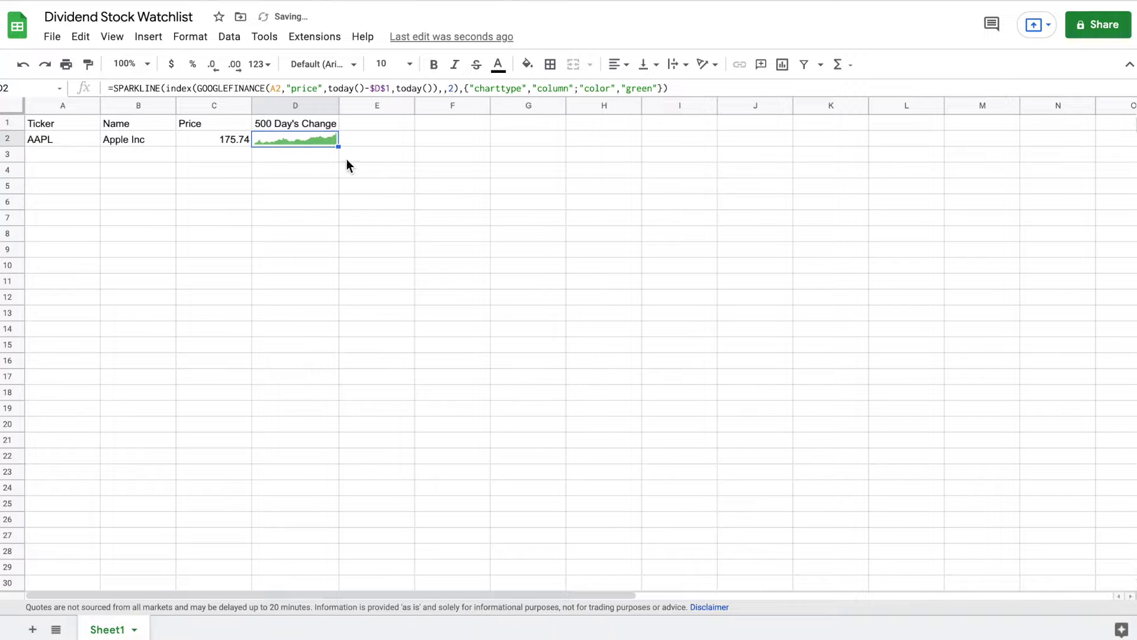
Change D1 to 180 days to test the sparkline again
left_click(305, 123)
left_click(114, 88)
double_click(113, 87)
key("BackSpace")
type("180")
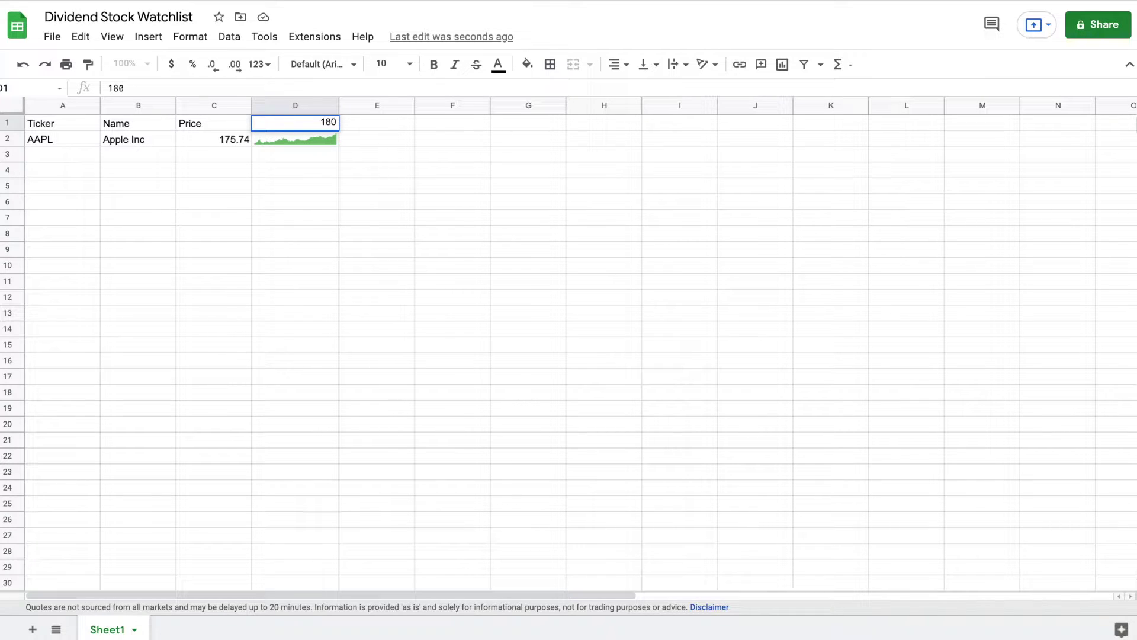
key("Return")
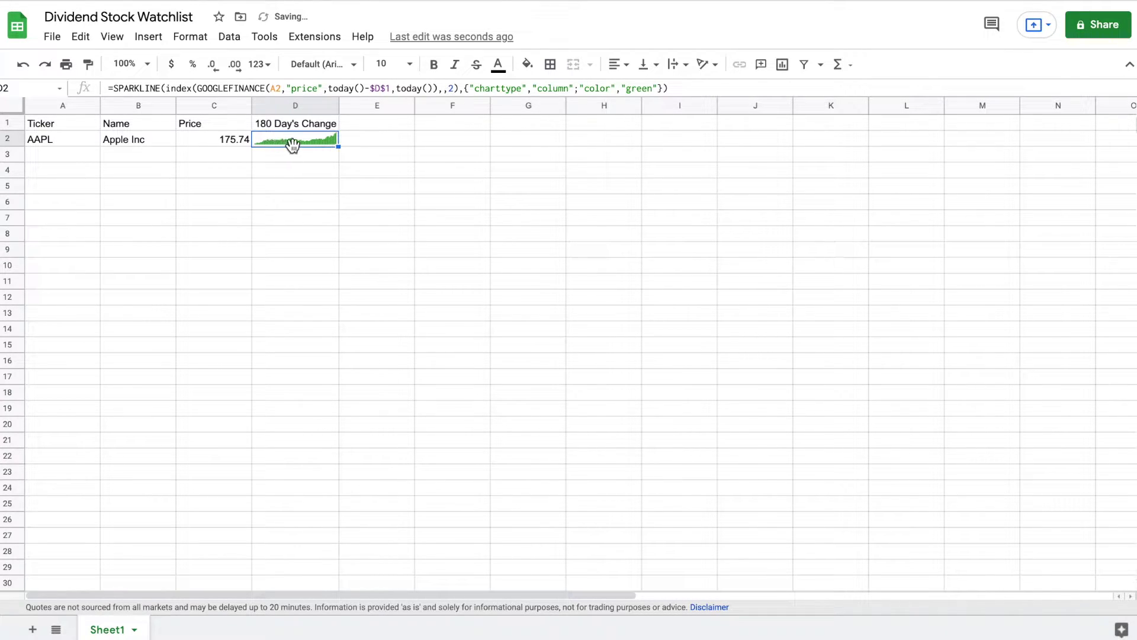
Restore D1 to 365 days
left_click(294, 122)
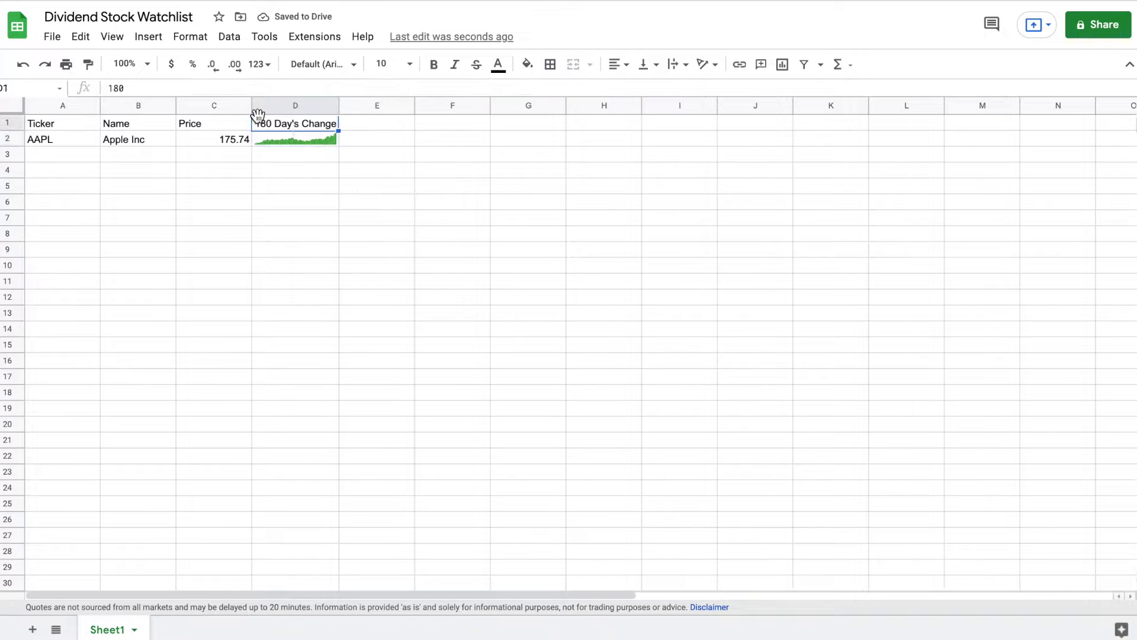
double_click(150, 87)
key("BackSpace")
type("365")
key("Return")
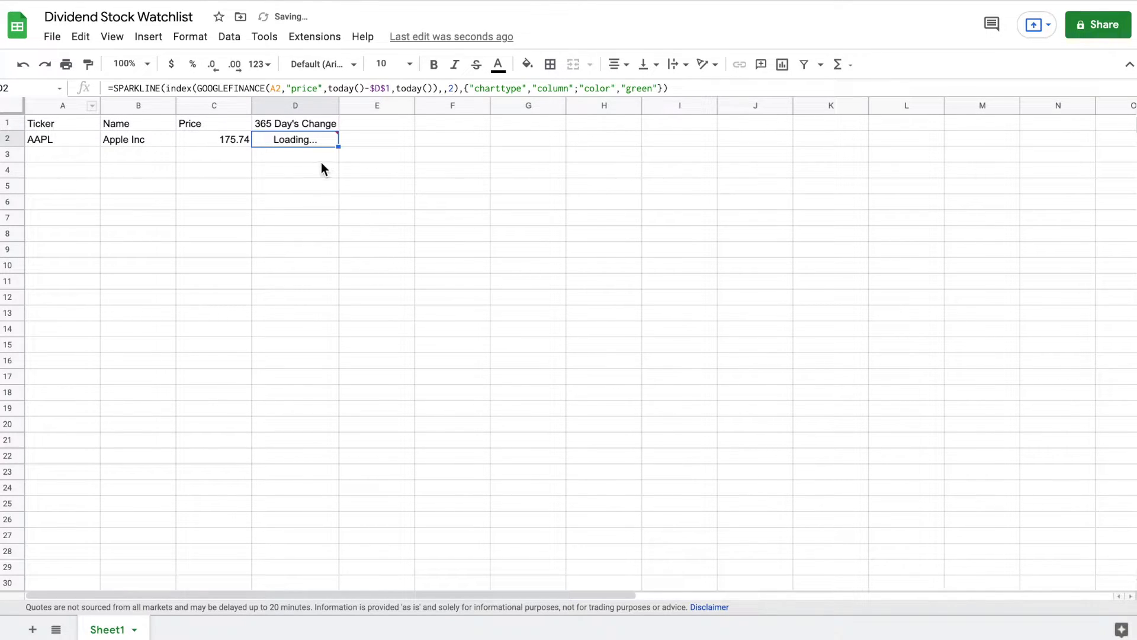
Start typing the Day's Change header in E1
left_click(375, 121)
type("Day's")
key("BackSpace")
type("'s Change")
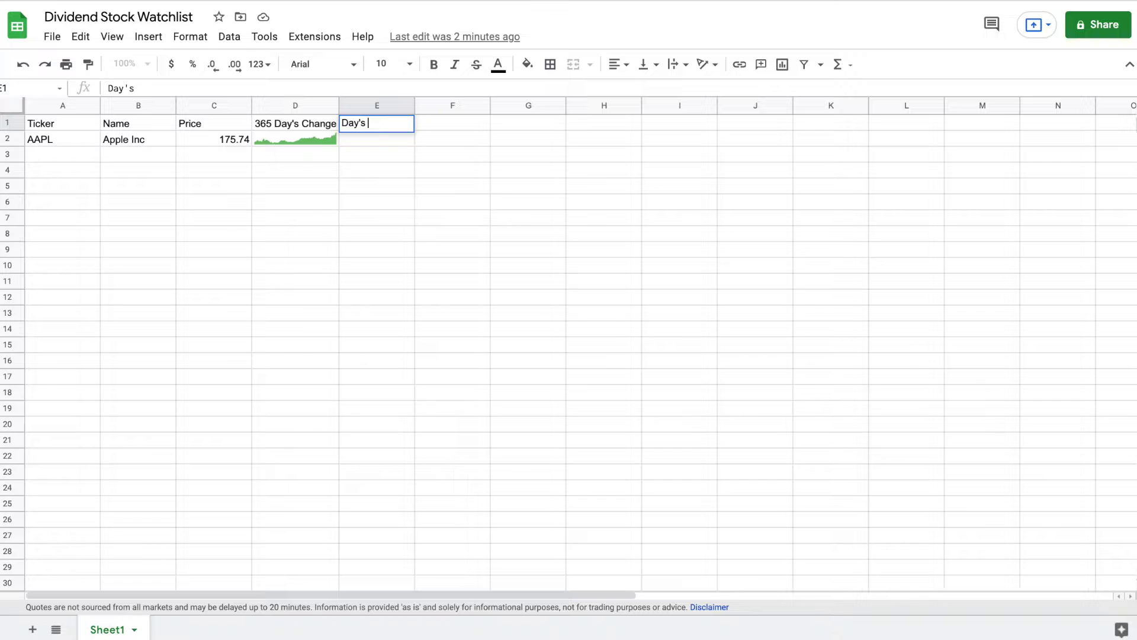
Commit the E1 header and enter =GOOGLEFINANCE(A2,"change") in E2, showing -3.71
key("Return")
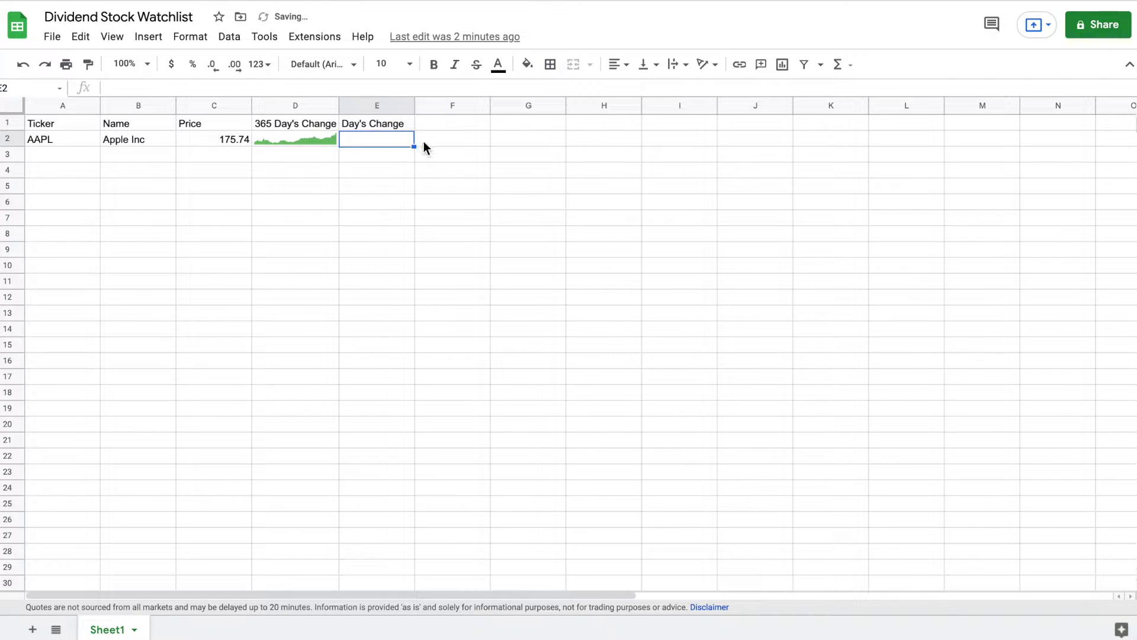
type("=go")
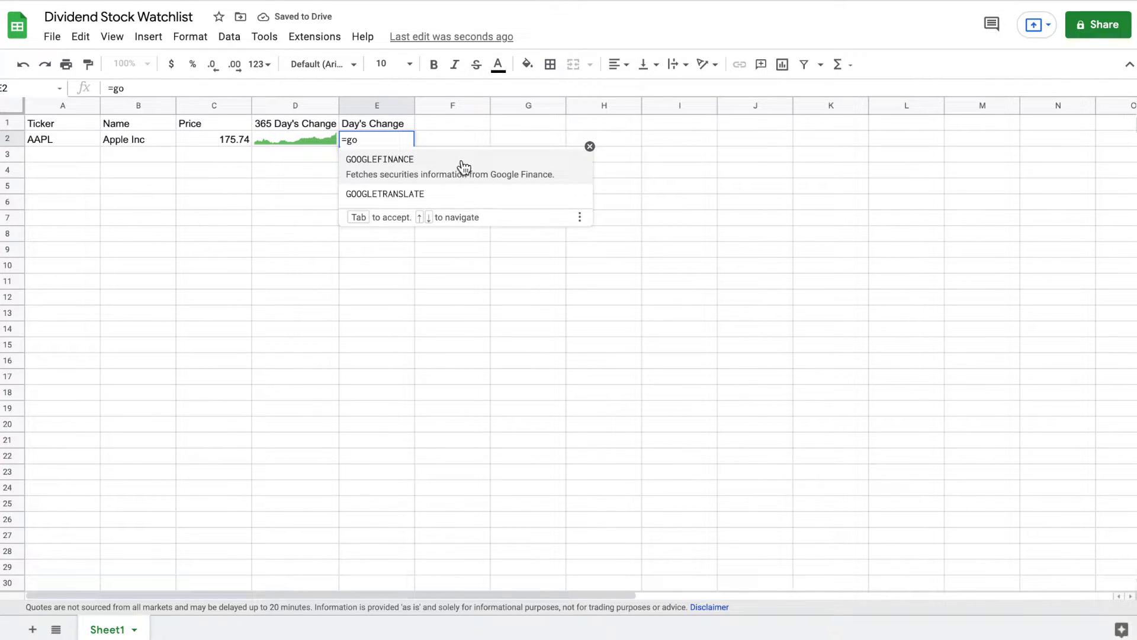
left_click(460, 166)
left_click(65, 138)
type(",\"change")
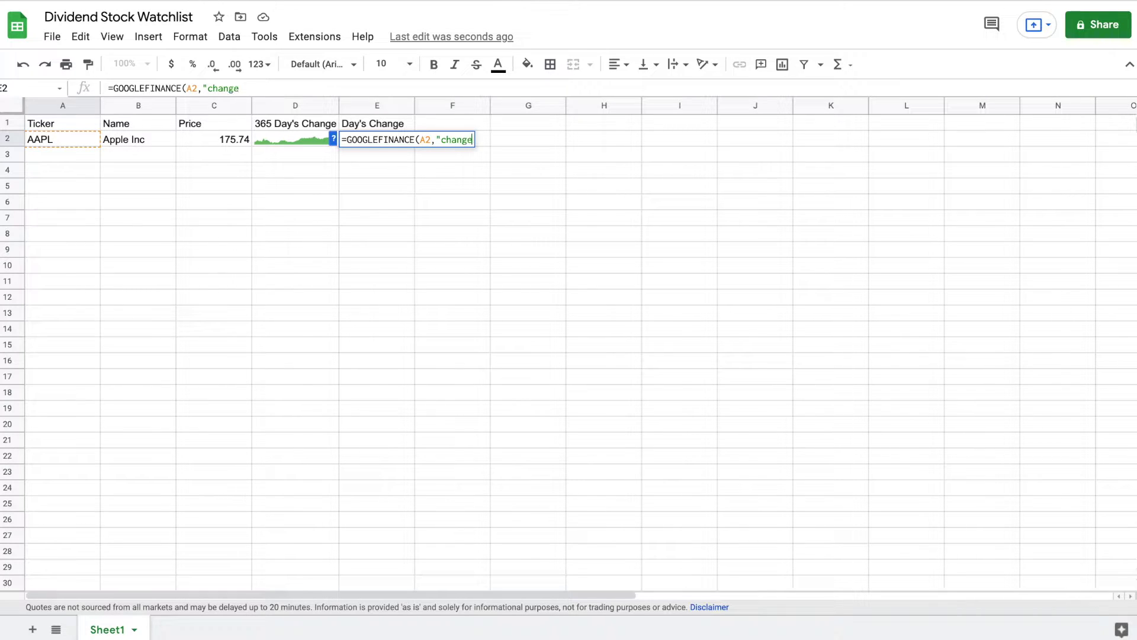
type("\")")
key("Return")
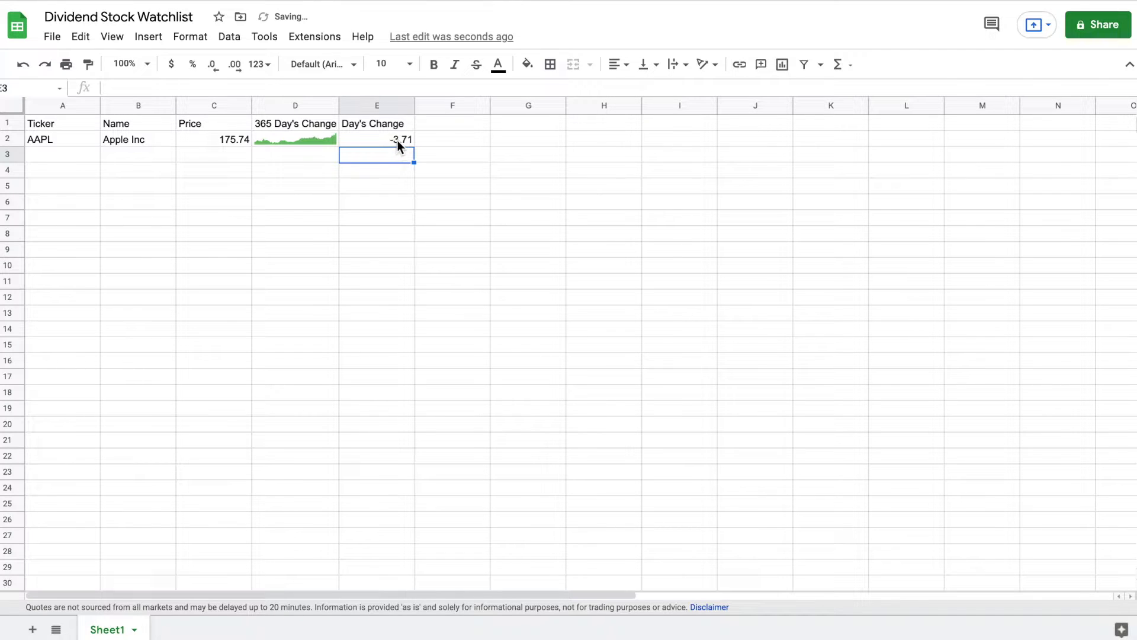
left_click(446, 124)
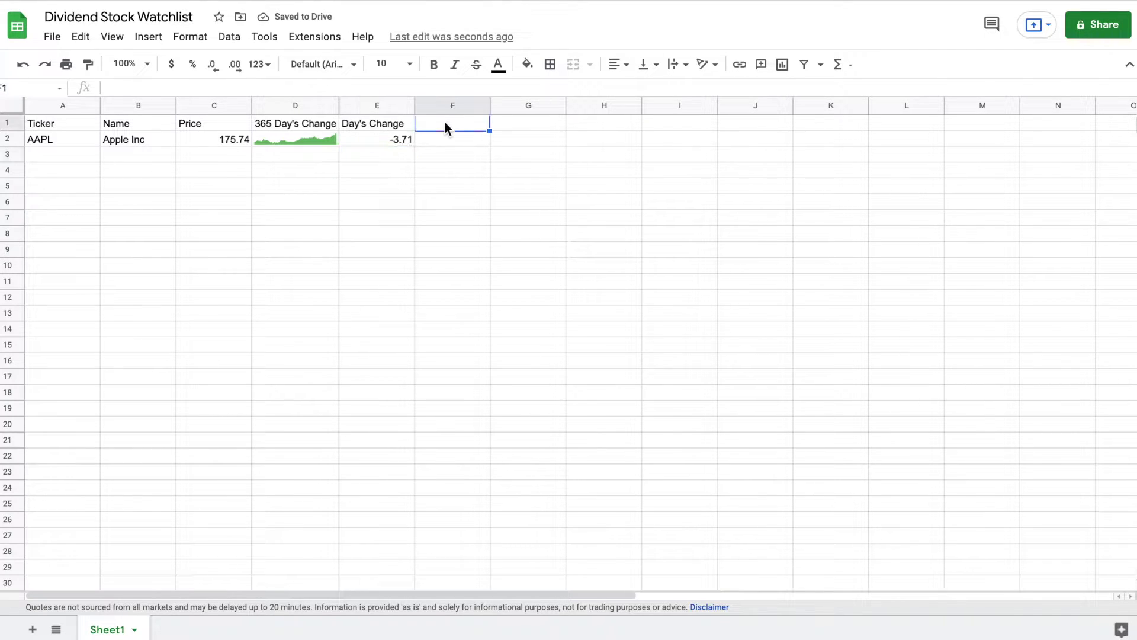
Head column F with 'Day's Change %'
type("Days")
key("BackSpace")
type("'s")
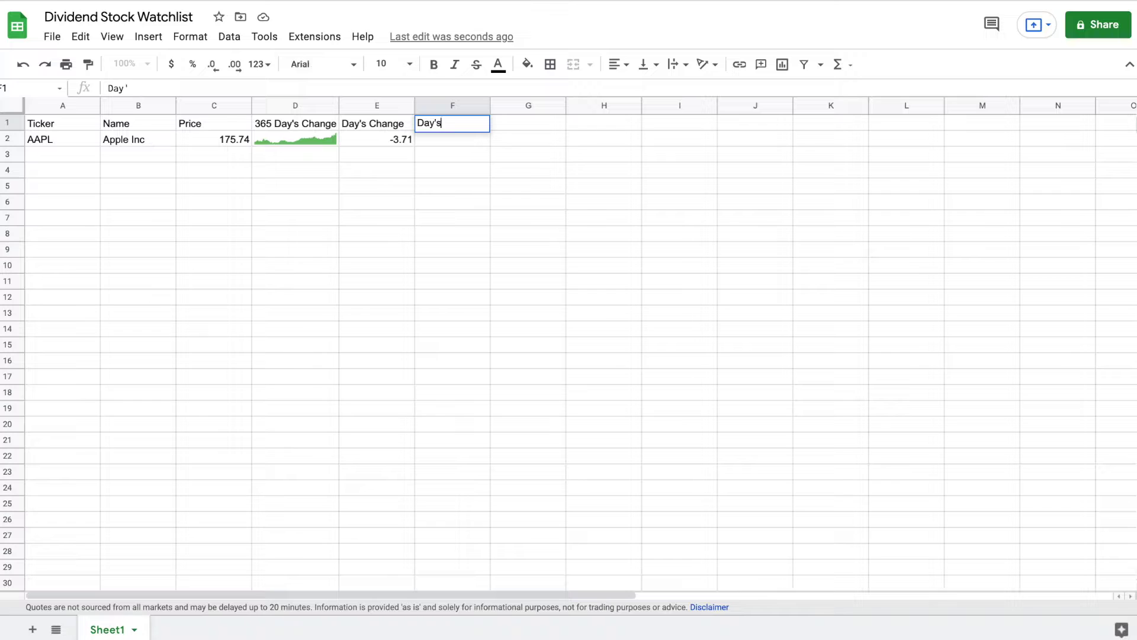
type(" Change %")
key("Return")
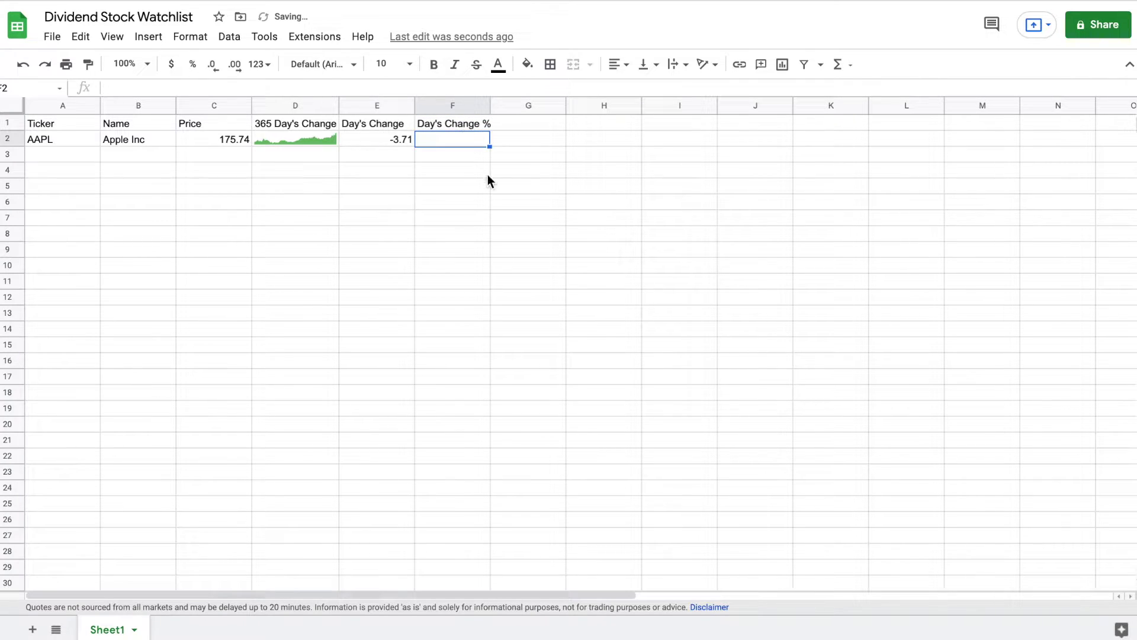
Enter =GOOGLEFINANCE(A2,"changepct")/100 in F2 and format it as a percentage, showing -2.07%
type("=go")
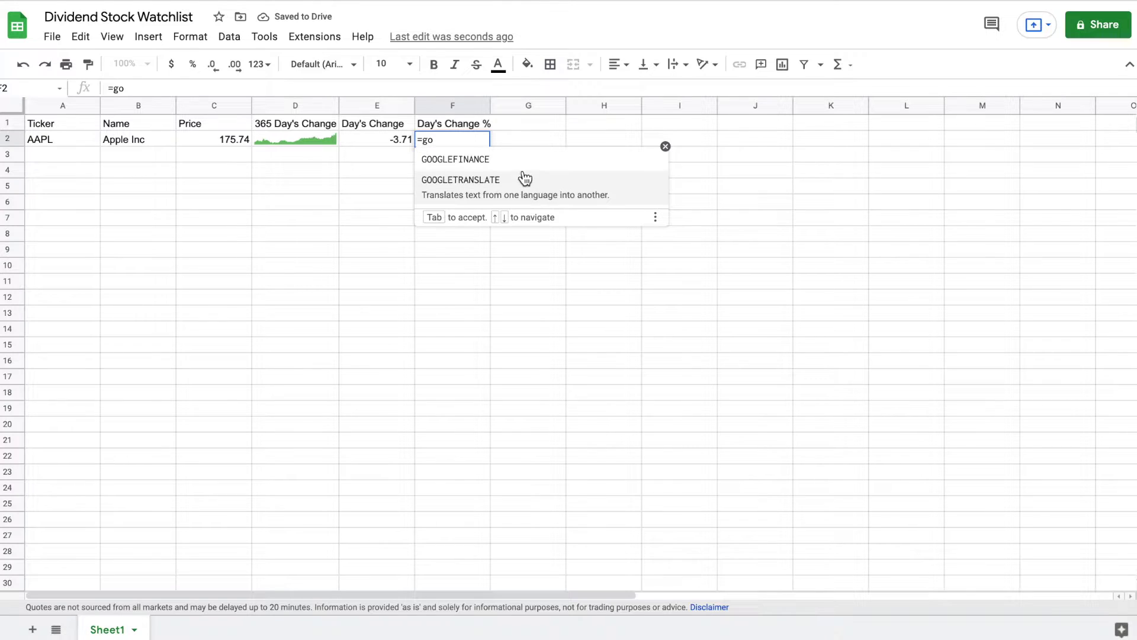
key("Tab")
left_click(61, 142)
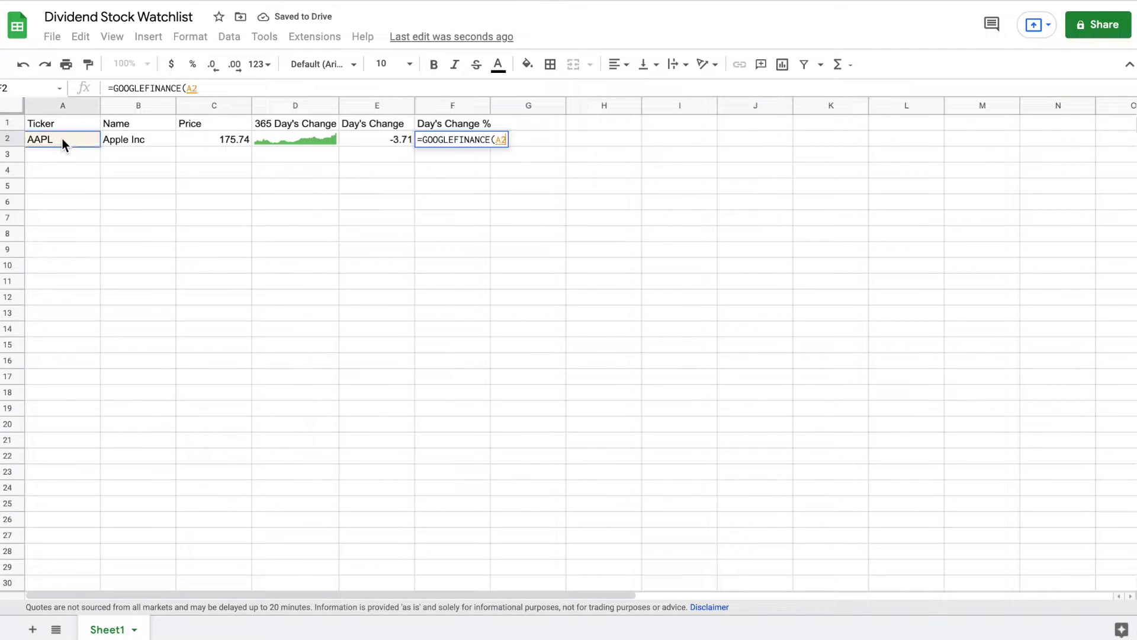
type(",")
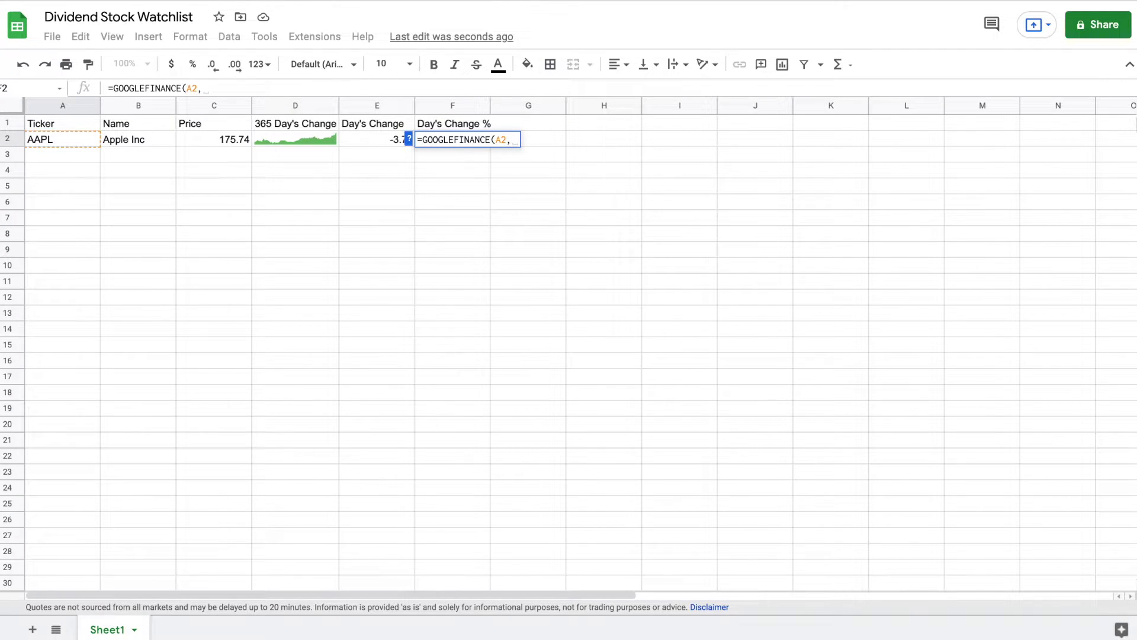
type("\"change")
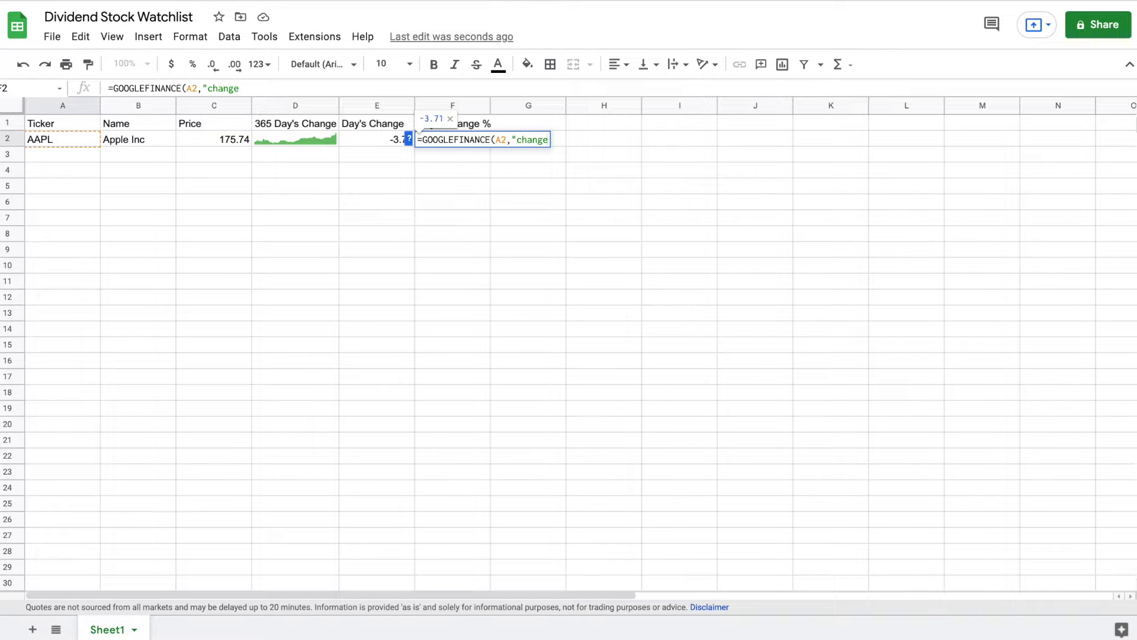
type("pct\"")
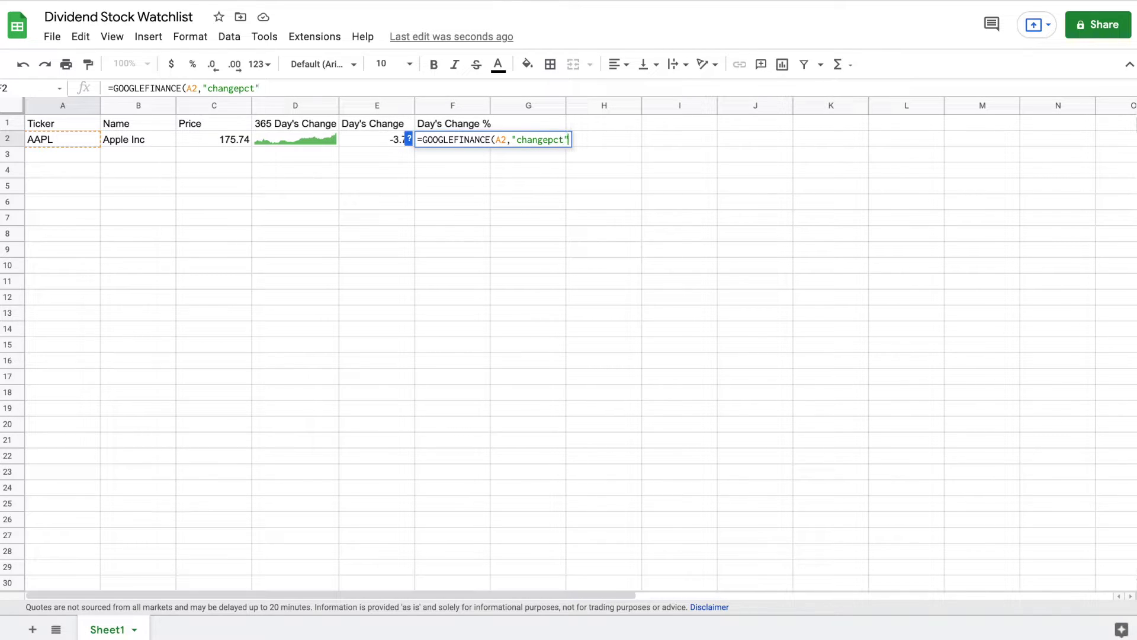
type(")/100")
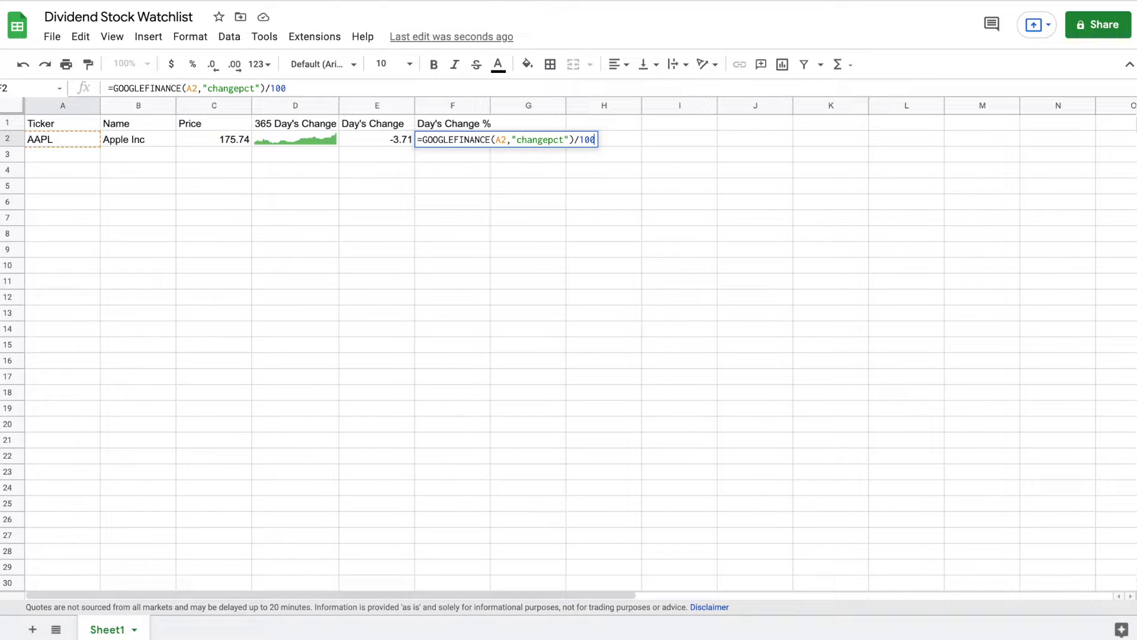
key("Return")
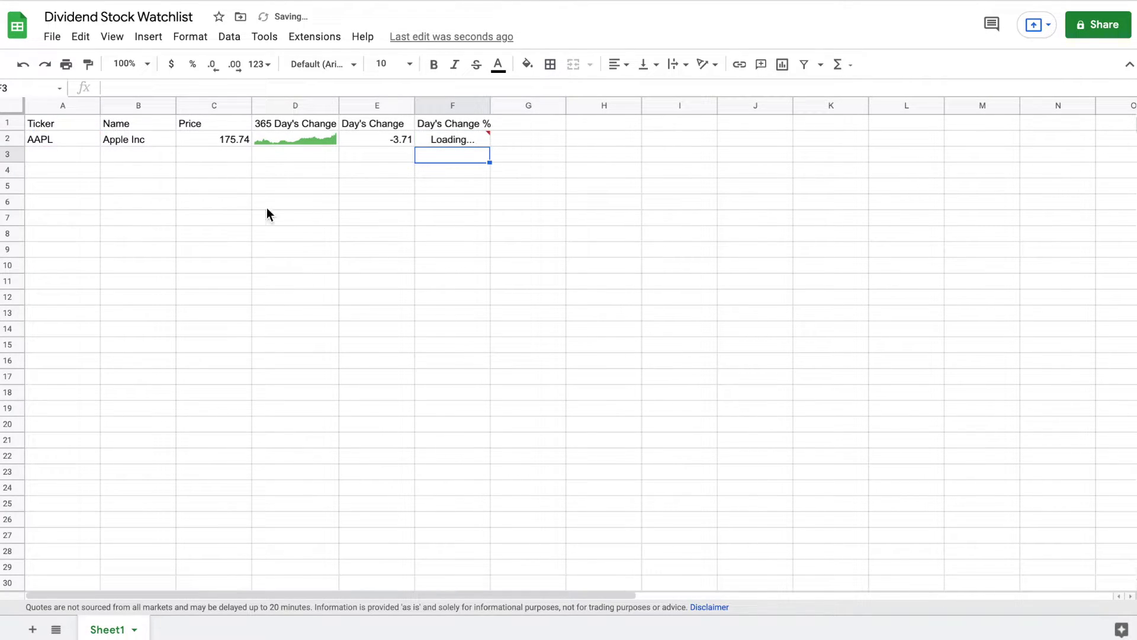
left_click(477, 140)
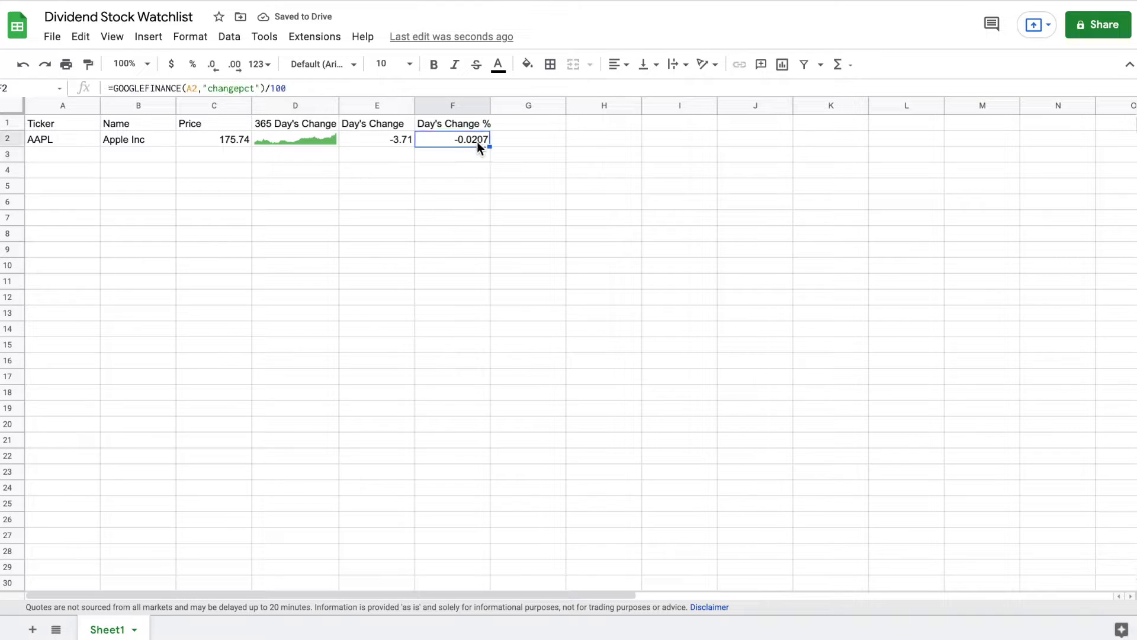
left_click(193, 64)
left_click(529, 126)
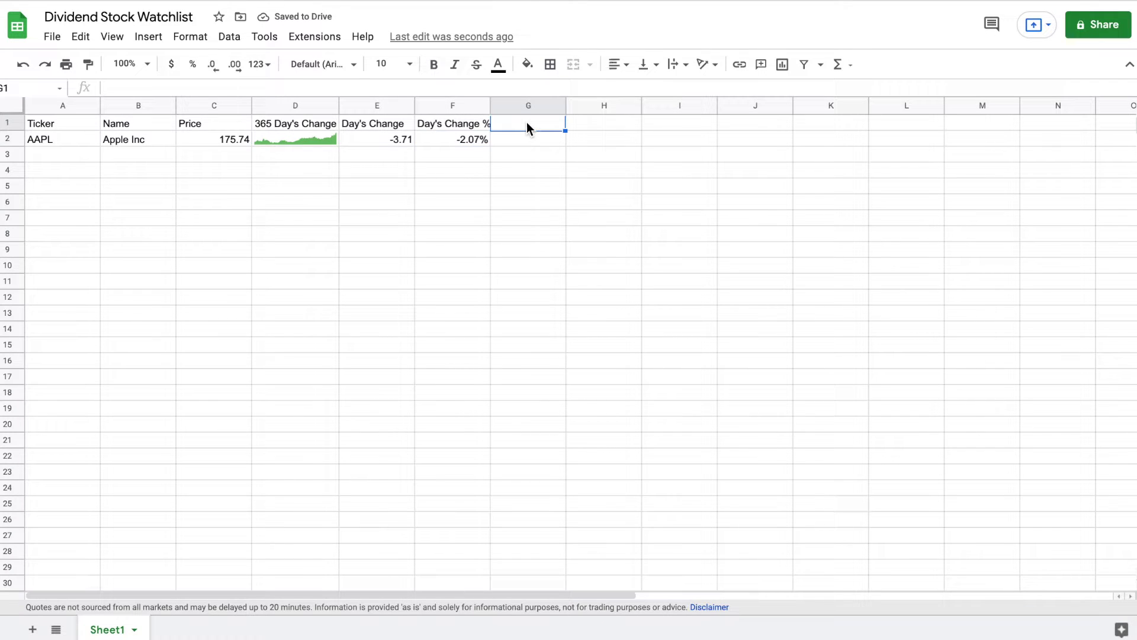
Head column G '12 Month Return' and widen column F to fit its header
type("12 ")
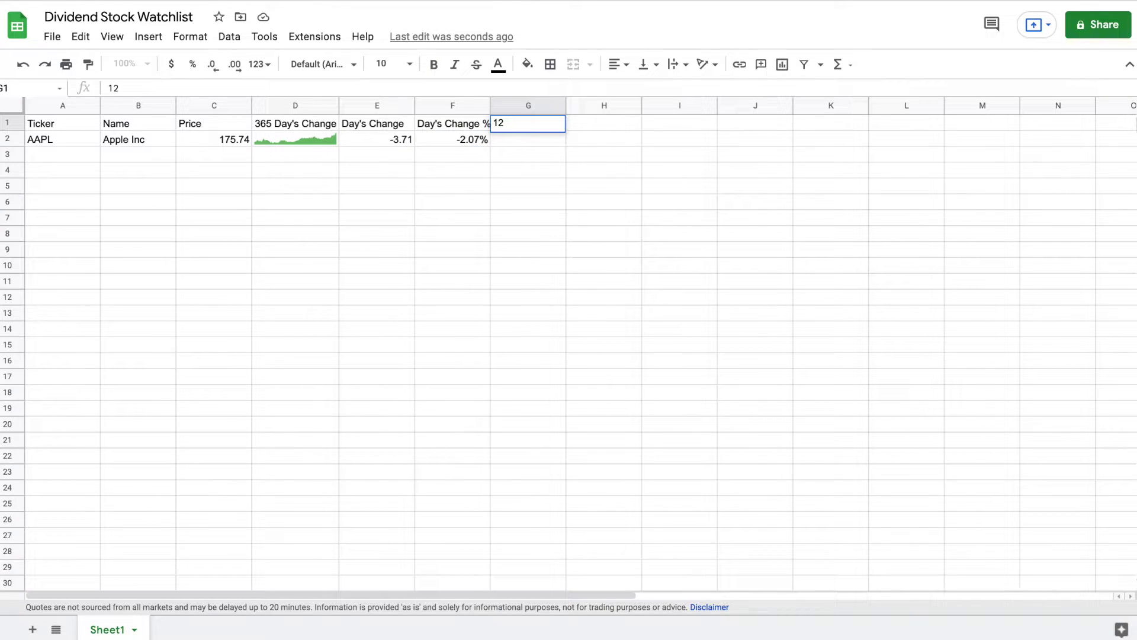
type("Month Return")
key("Return")
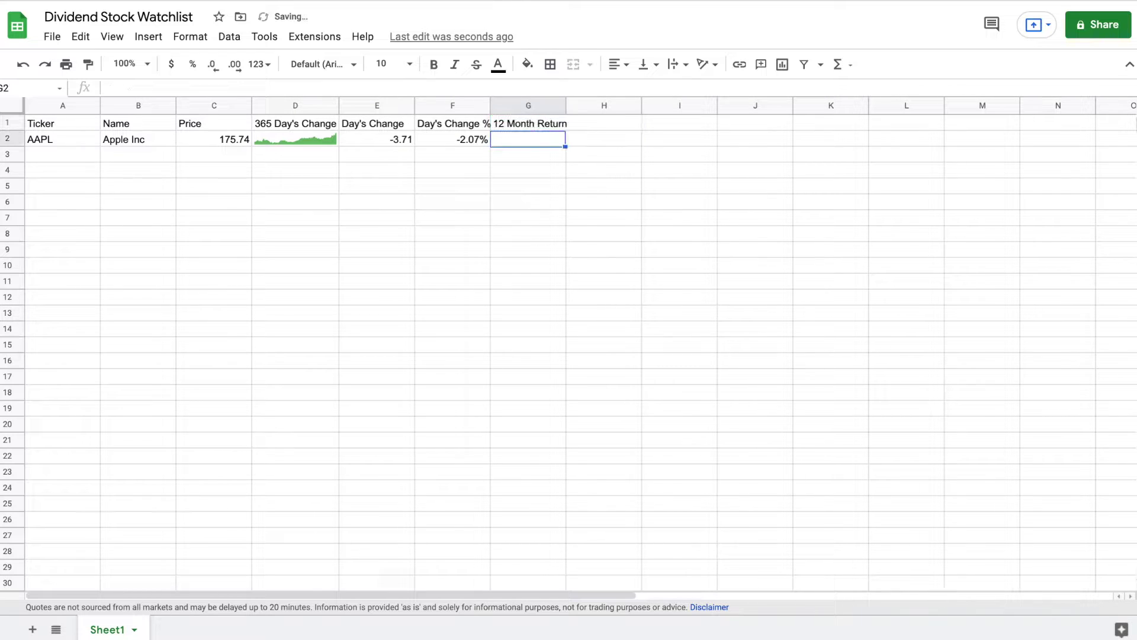
left_click_drag(490, 105, 494, 105)
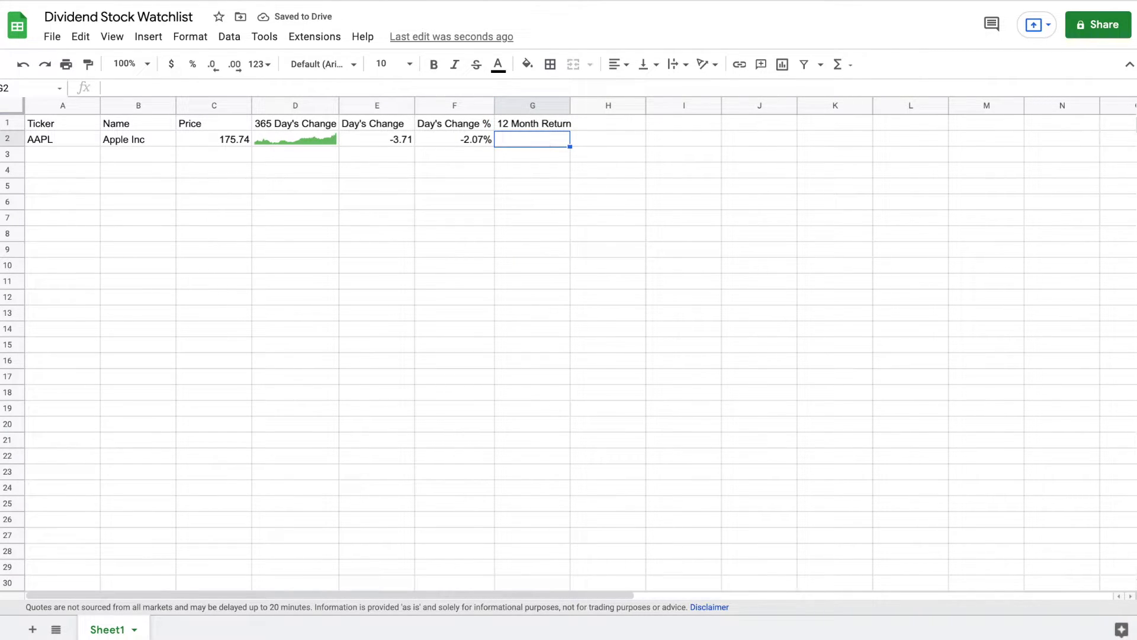
Enter G2's formula comparing AAPL's current price with its price 365 days ago, giving 0.4430941041
type("=")
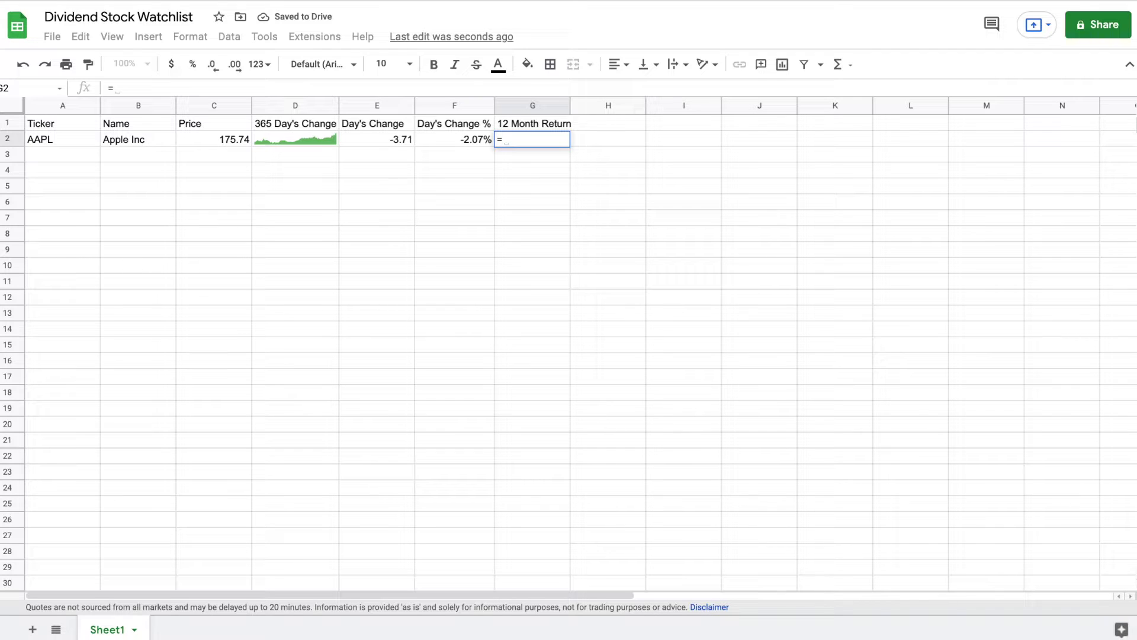
type("(go")
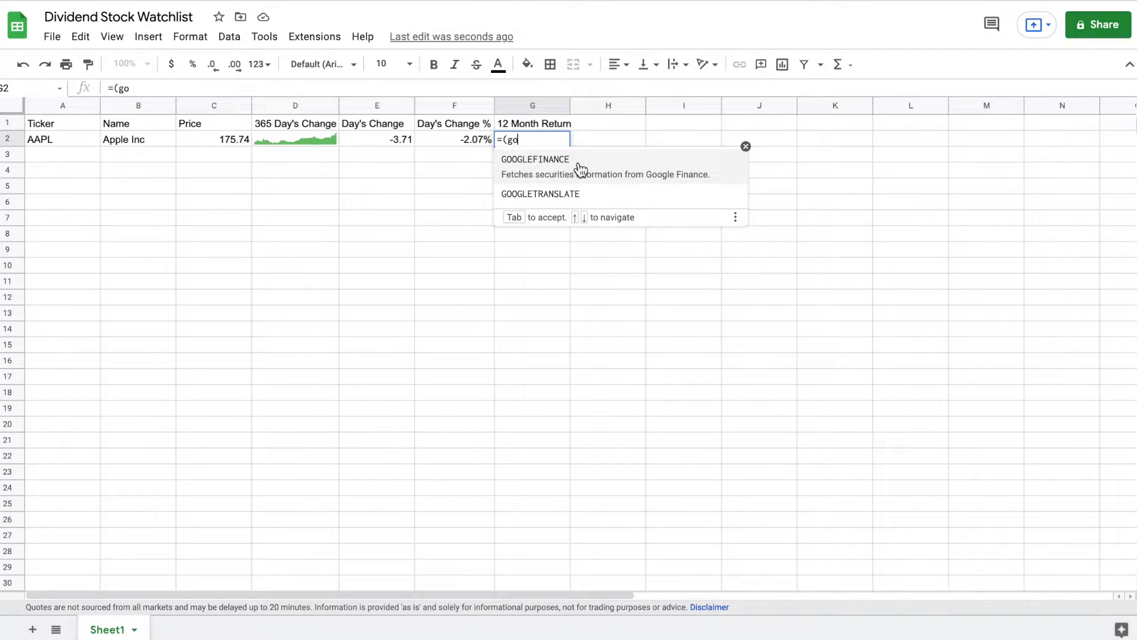
left_click(580, 170)
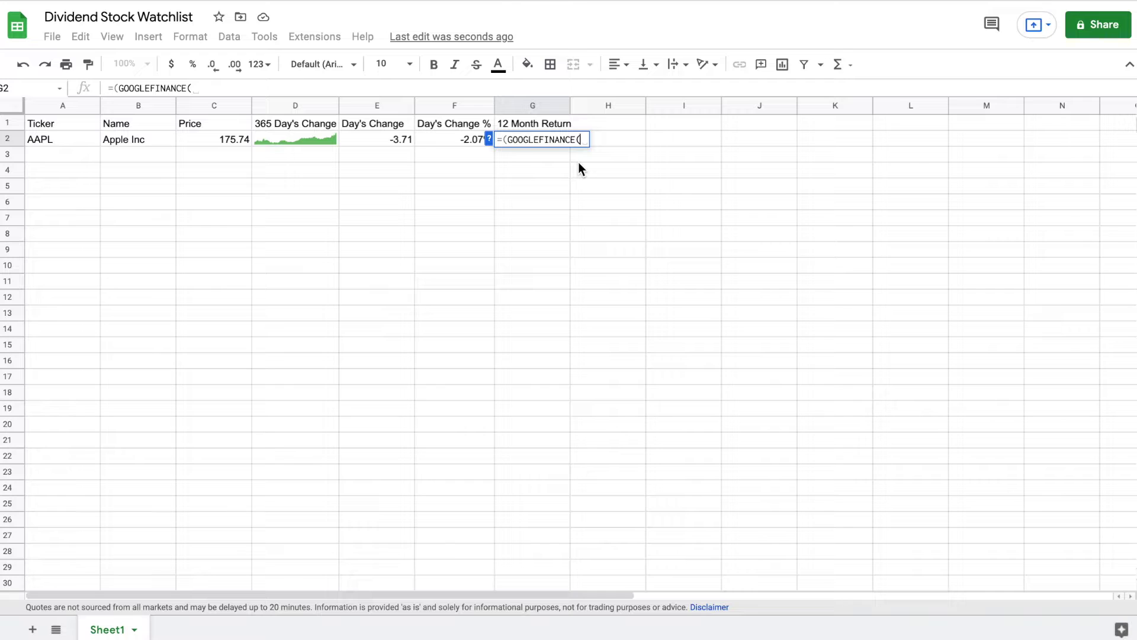
left_click(62, 140)
type(",\"price")
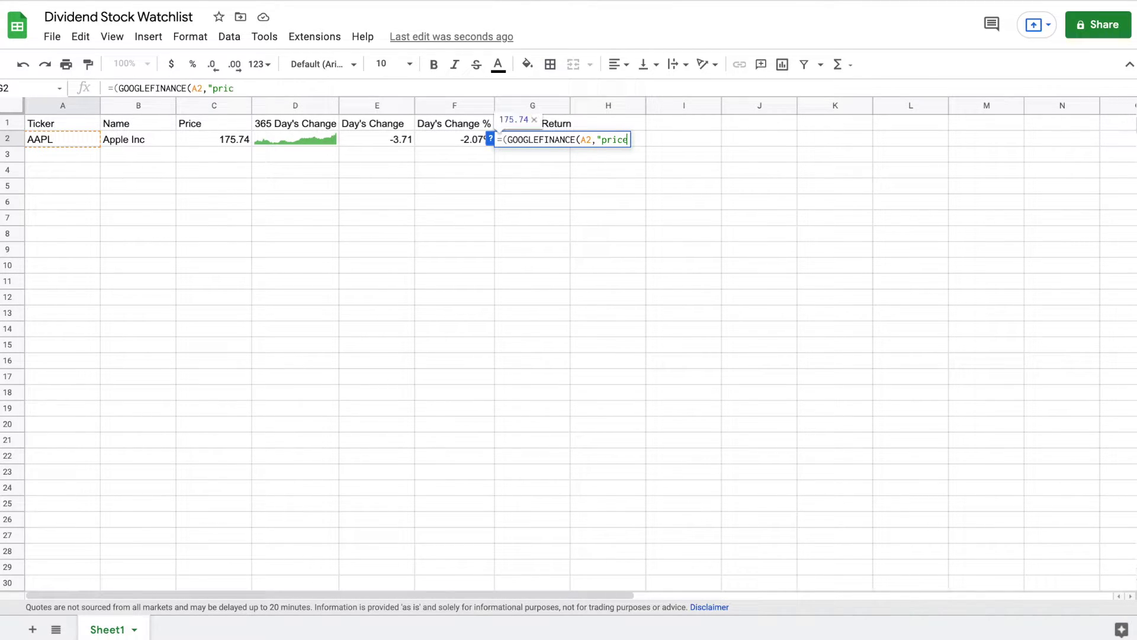
type("\")/i")
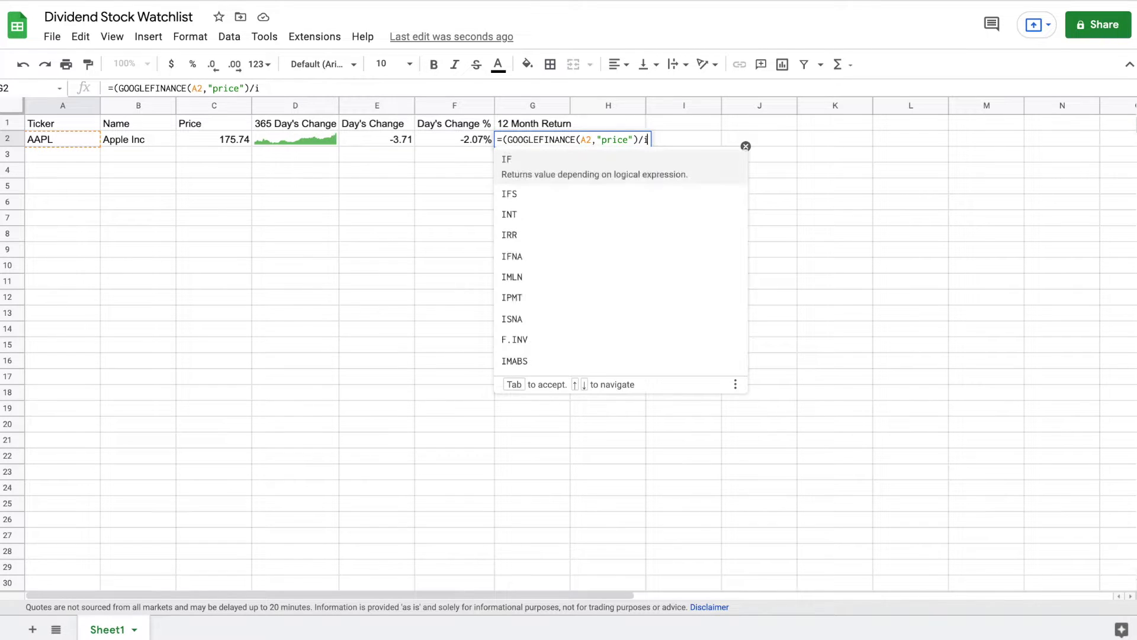
type("ndex(go")
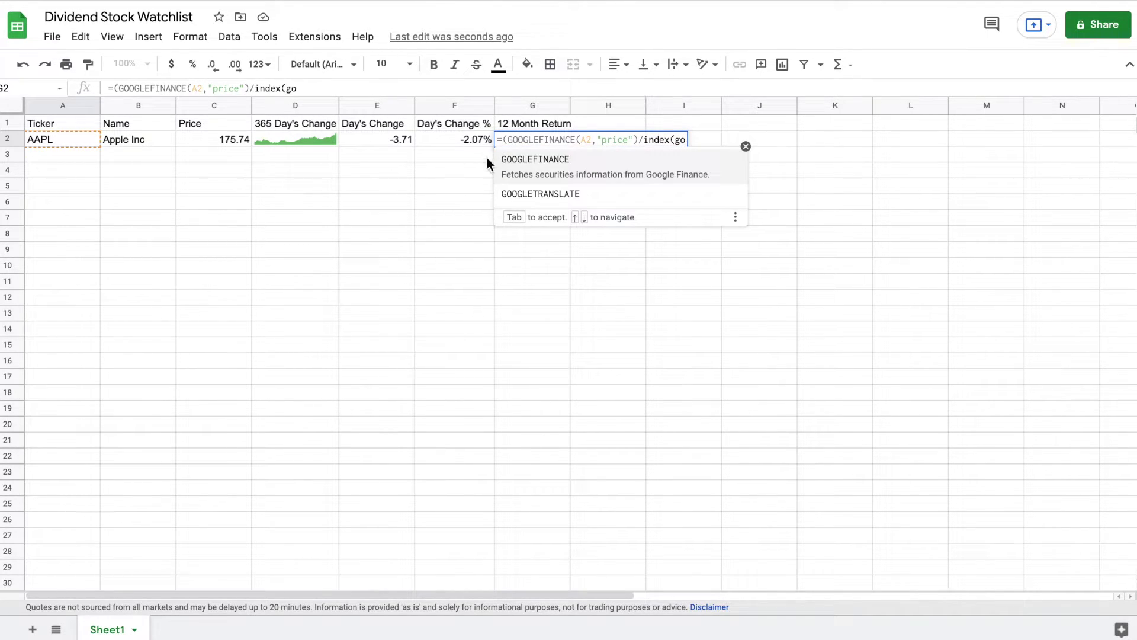
left_click(561, 158)
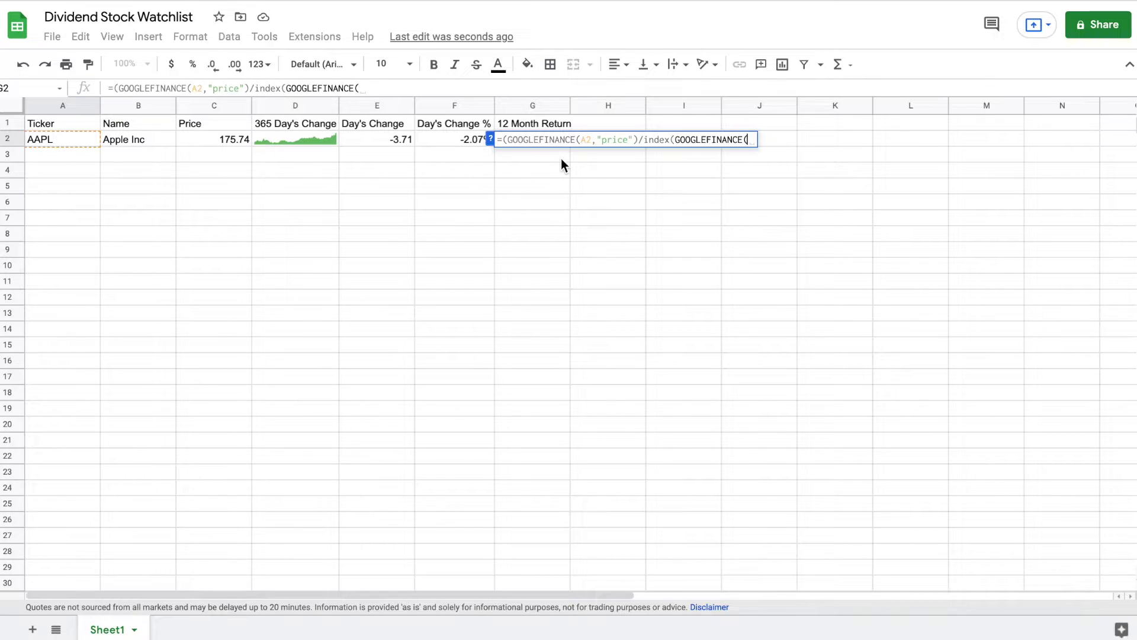
left_click(63, 139)
type(",\"price\"")
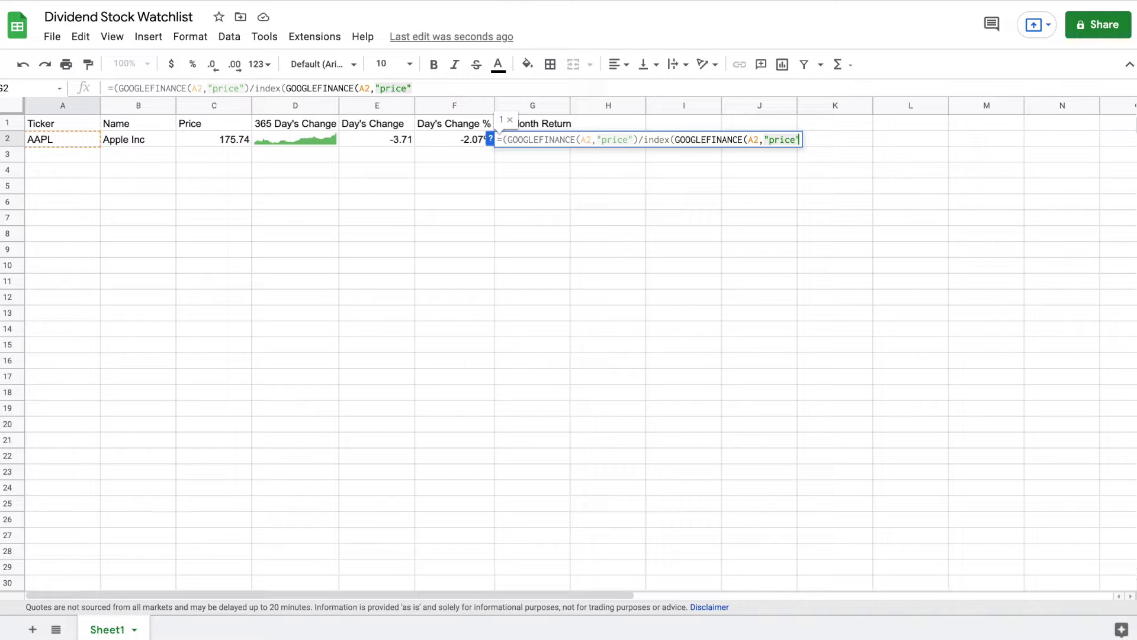
type(", da")
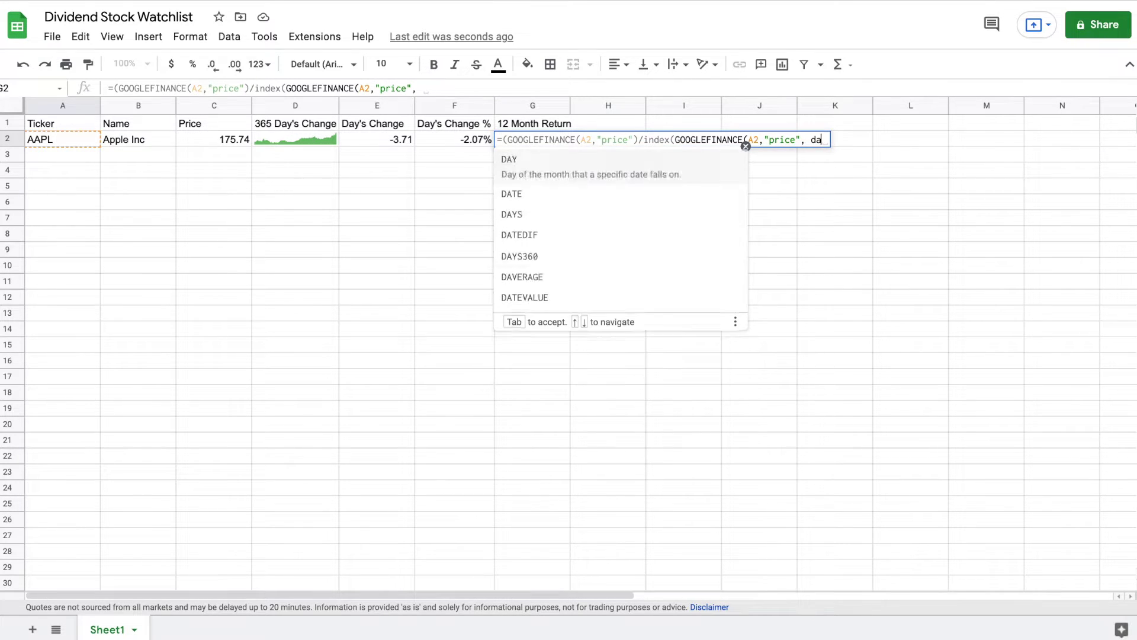
type("tevalue")
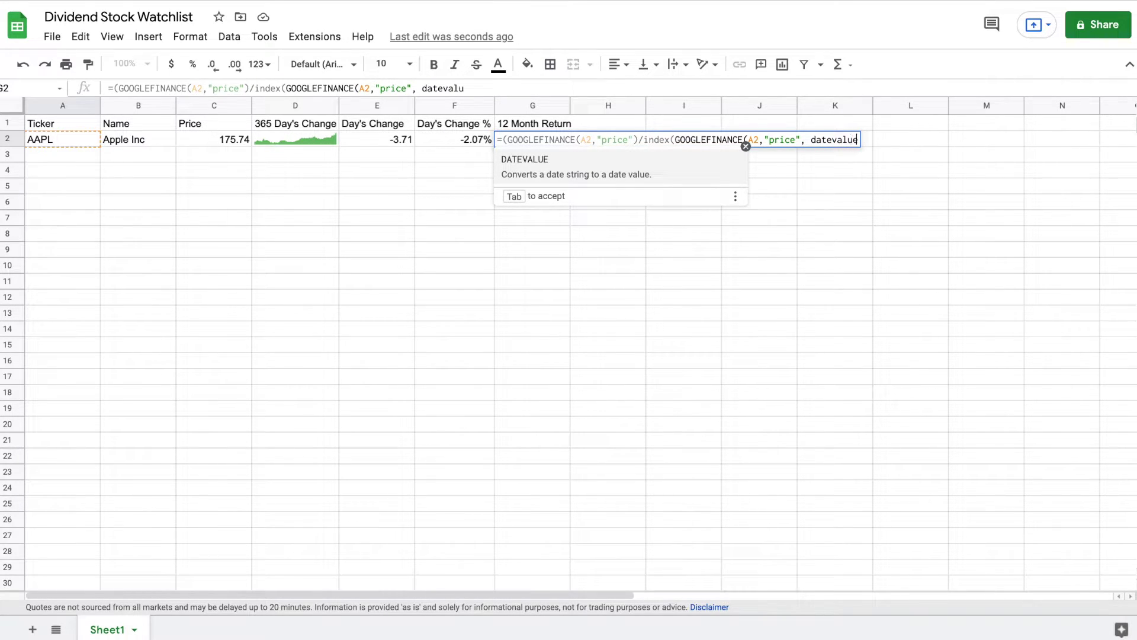
type("(toda")
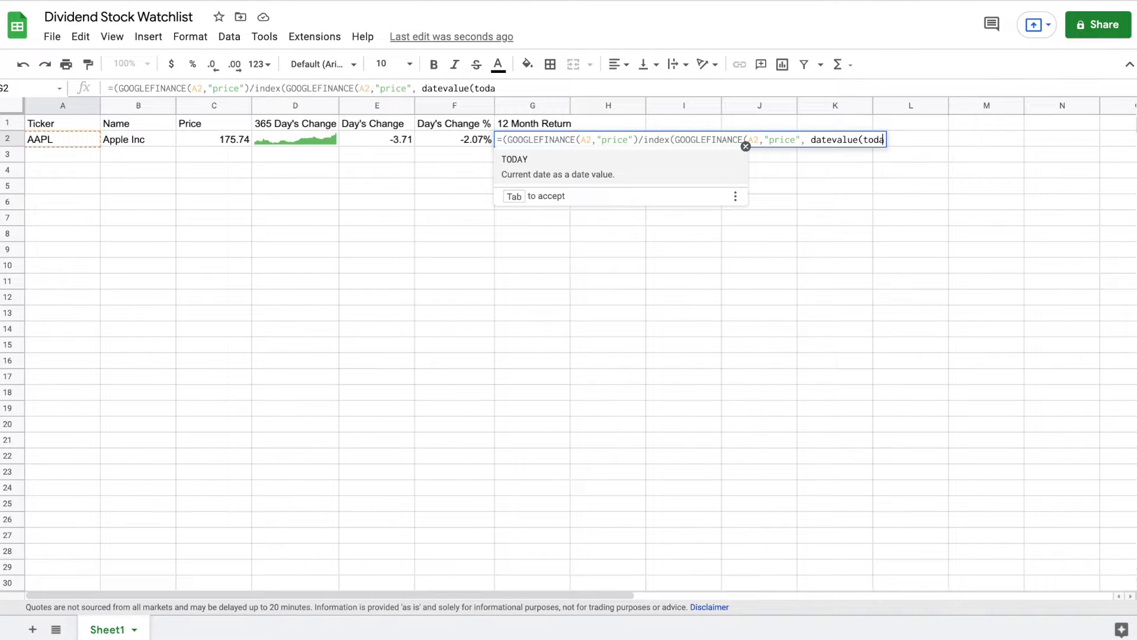
type("y()")
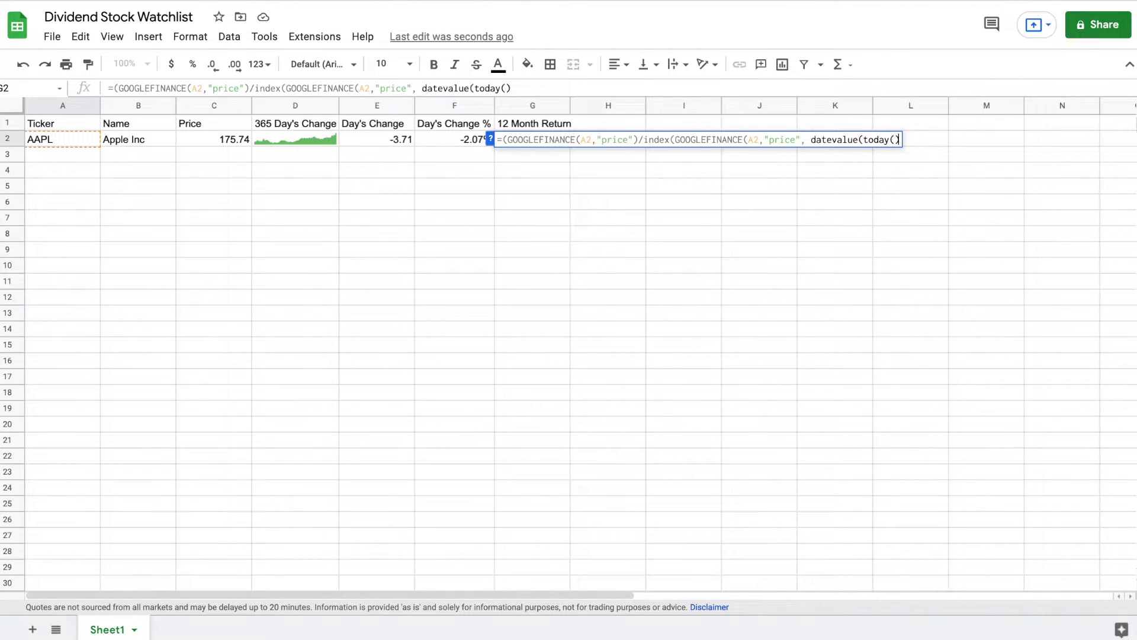
type("-3")
type("65) )")
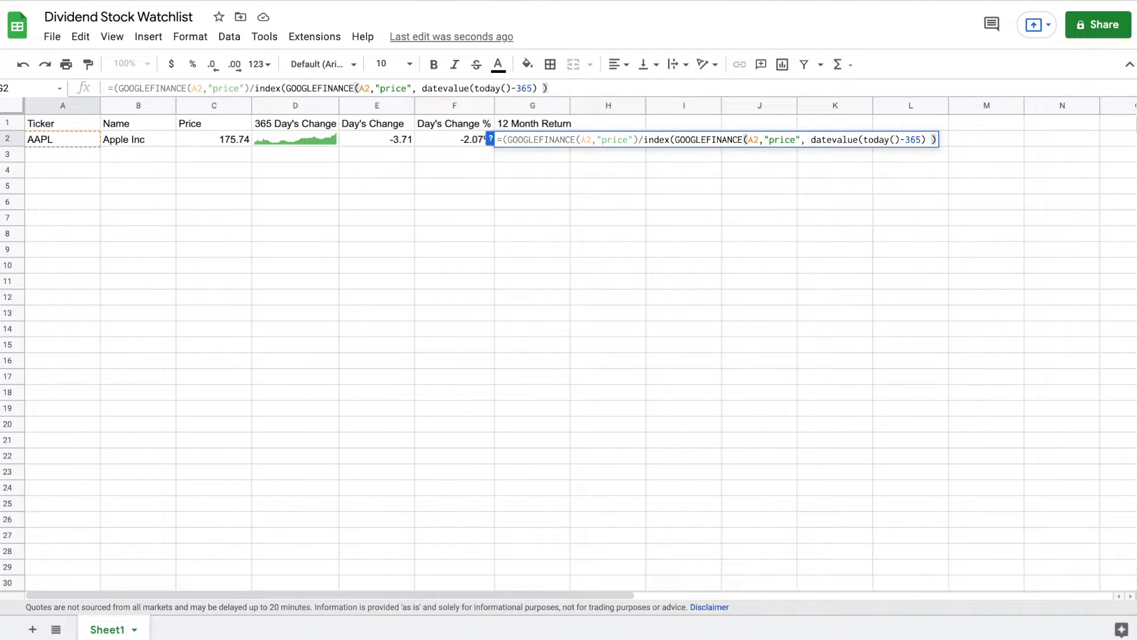
type(",")
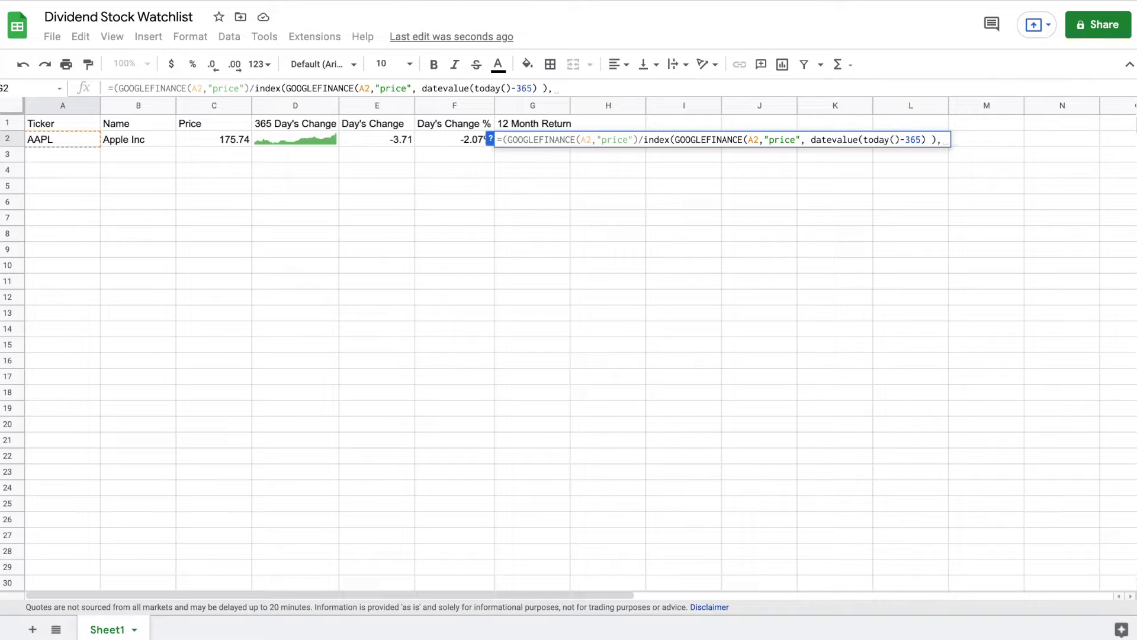
type("2,2) -1")
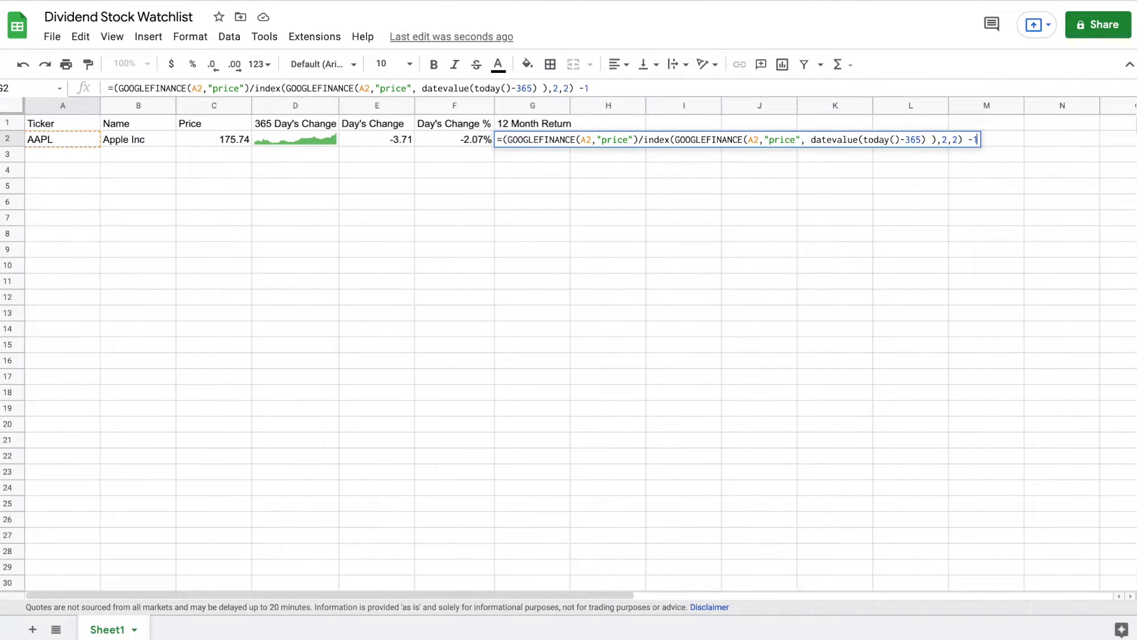
type(")")
key("Return")
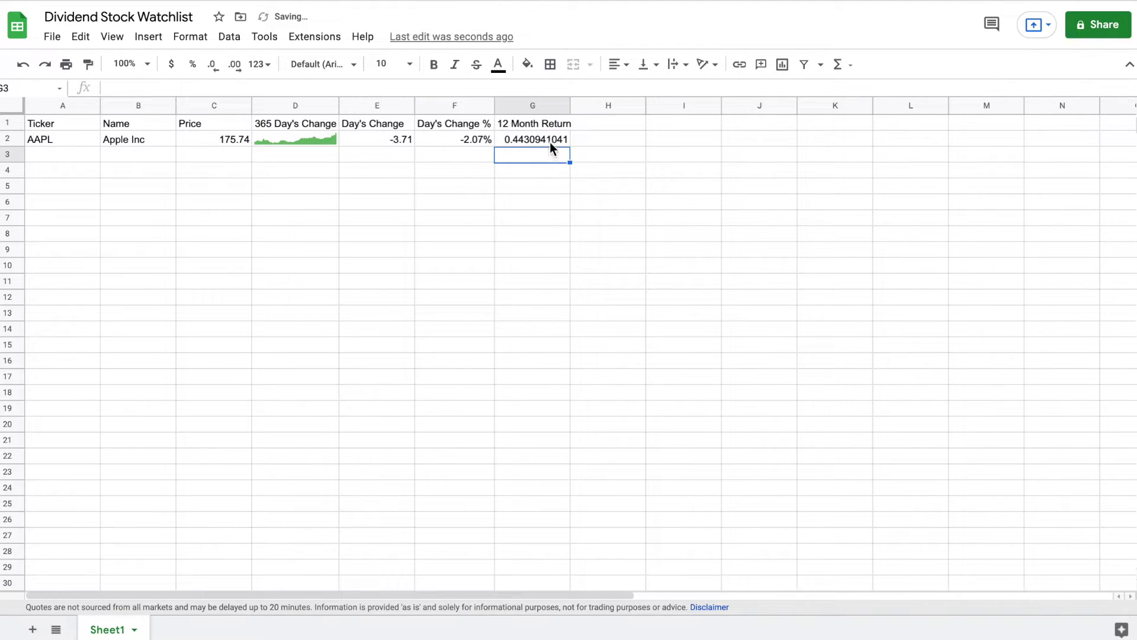
left_click(554, 140)
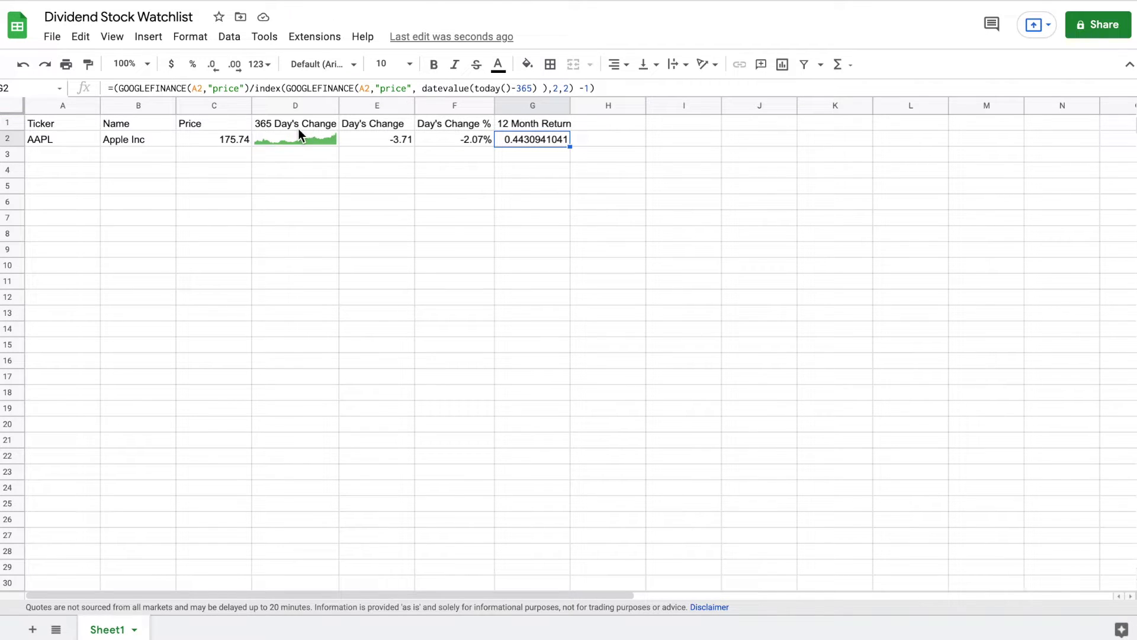
Format G2 as a percentage (44.31%) and head column H 'Dividend'
left_click(193, 65)
left_click(607, 119)
type("Dividend")
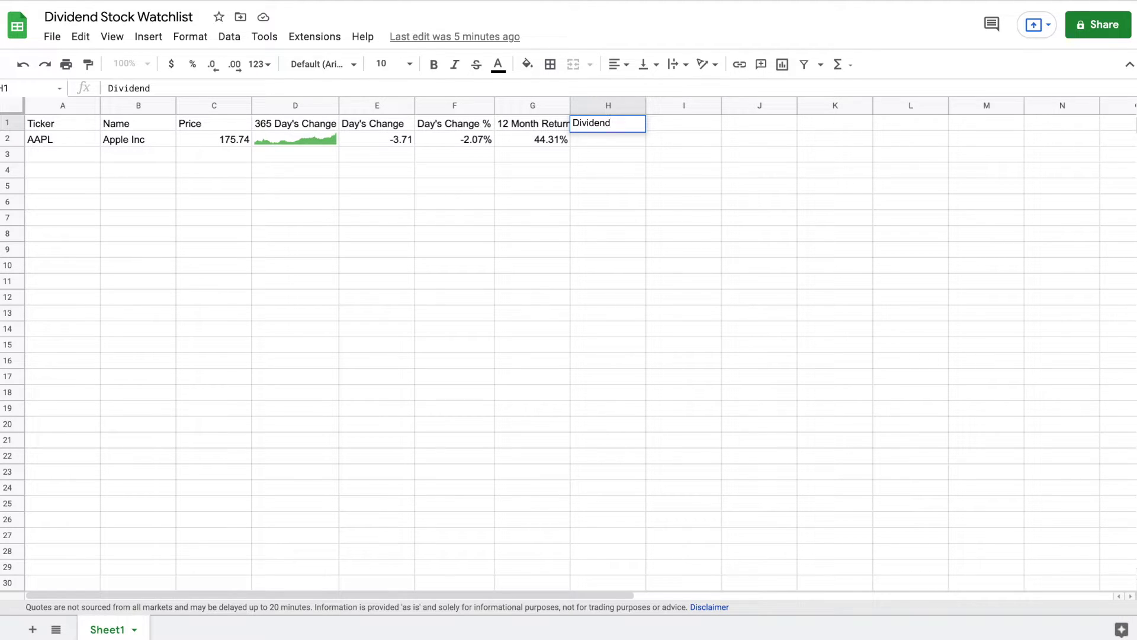
key("Return")
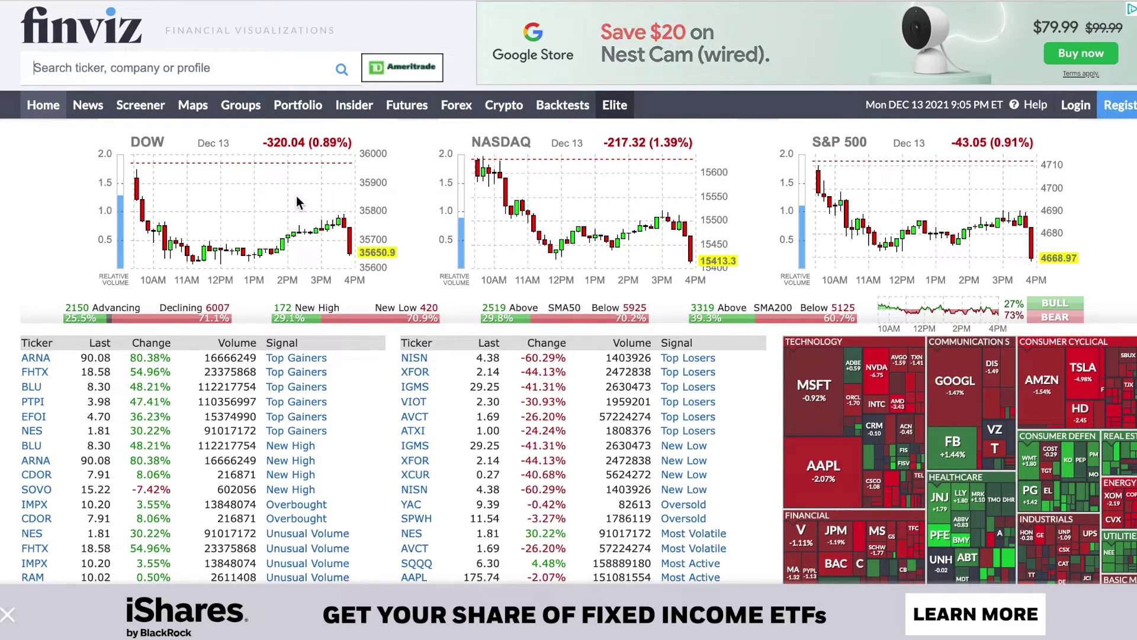
Search Finviz for AAPL and scroll its quote page down to the fundamentals table showing Dividend 0.88
left_click(183, 77)
type("aap")
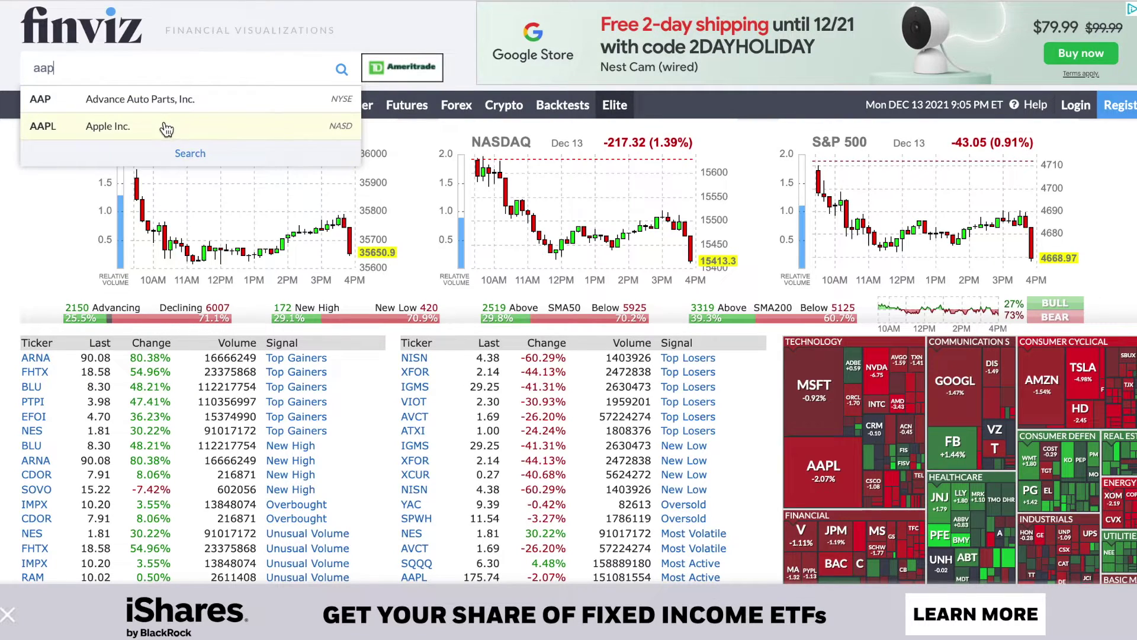
left_click(167, 129)
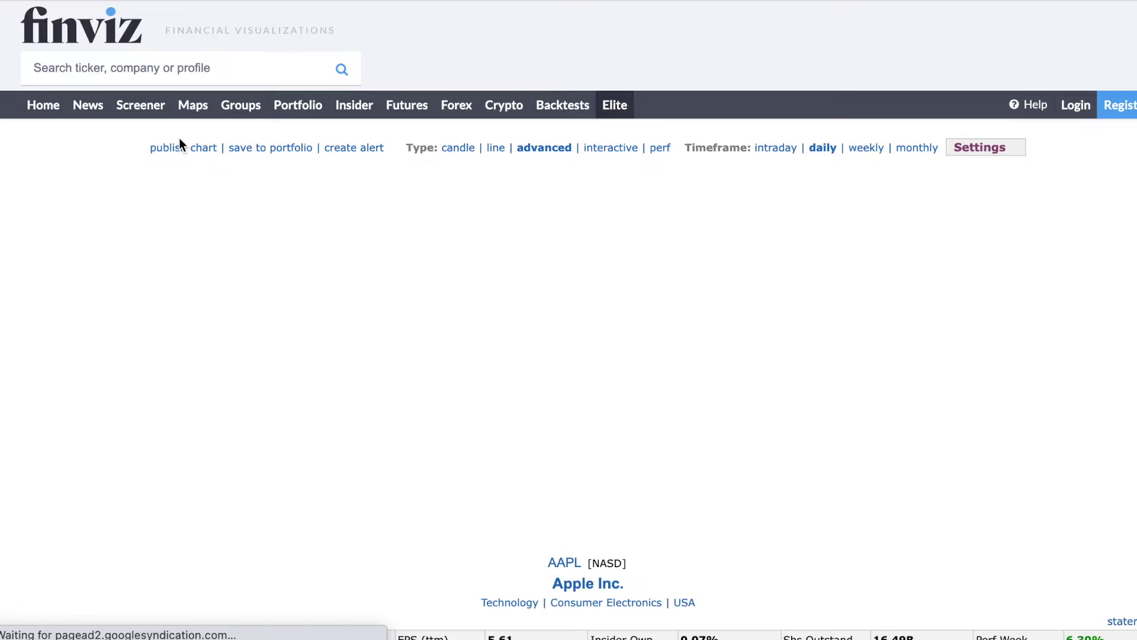
scroll(472, 332, "down", 1)
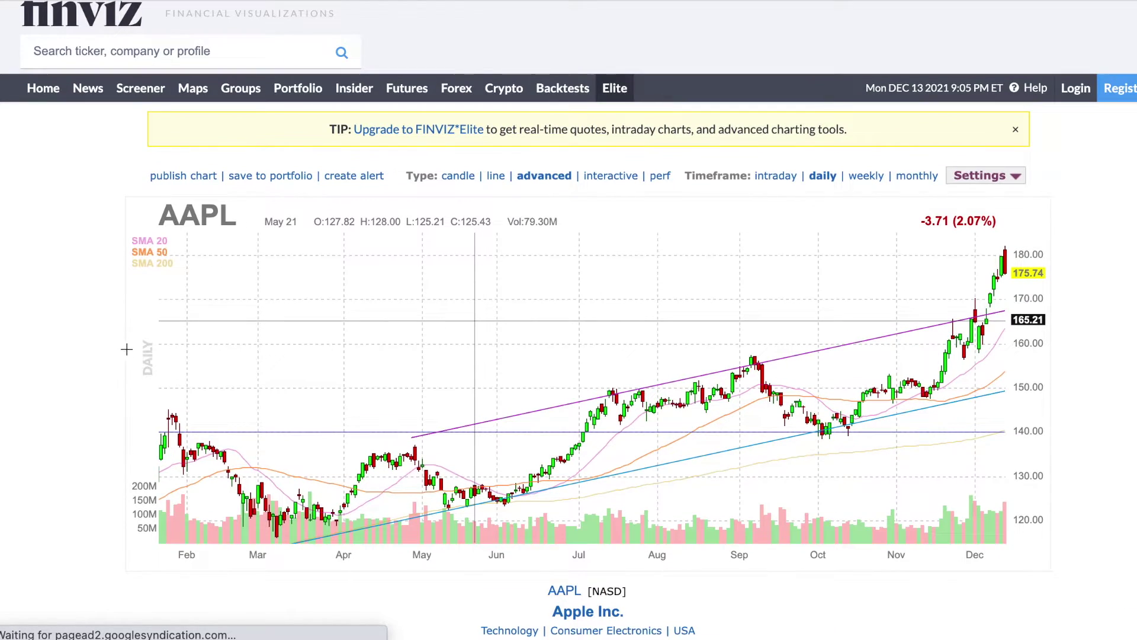
scroll(95, 343, "down", 5)
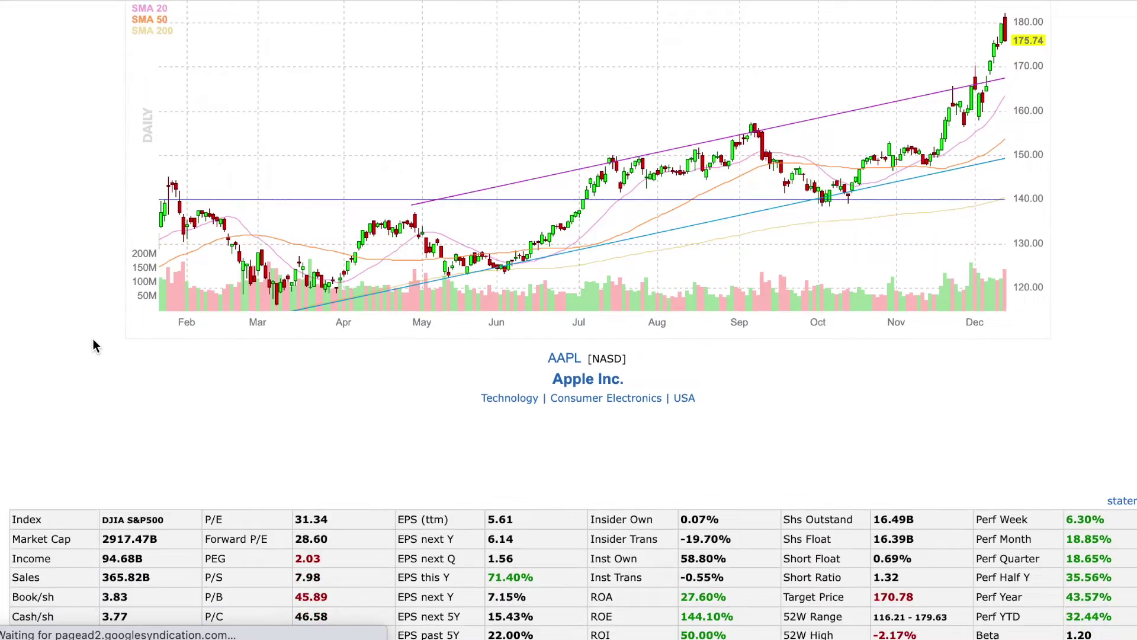
scroll(94, 339, "down", 6)
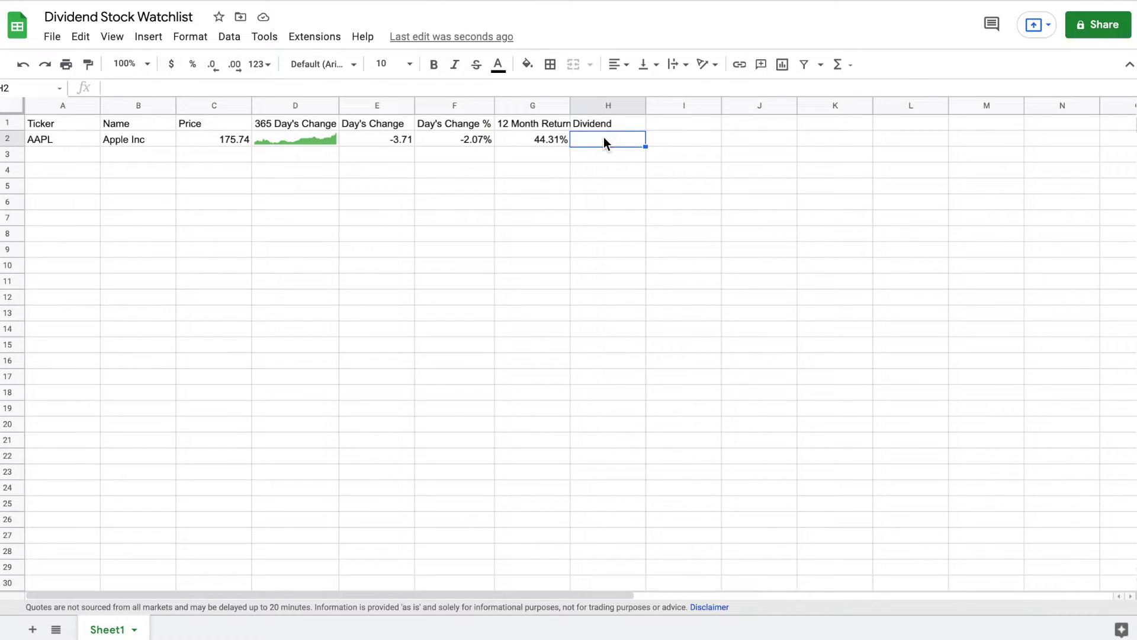
Paste the Finviz IMPORTHTML dividend formula into H2 (0.88) and type 'Dividend Yield' in I1
type("=(SUBSTITUTE(index(importhtml(\"http://finviz.com/quote.ashx?t=\"&A2,\"table\",8),7,2),\"*\",\"\"))")
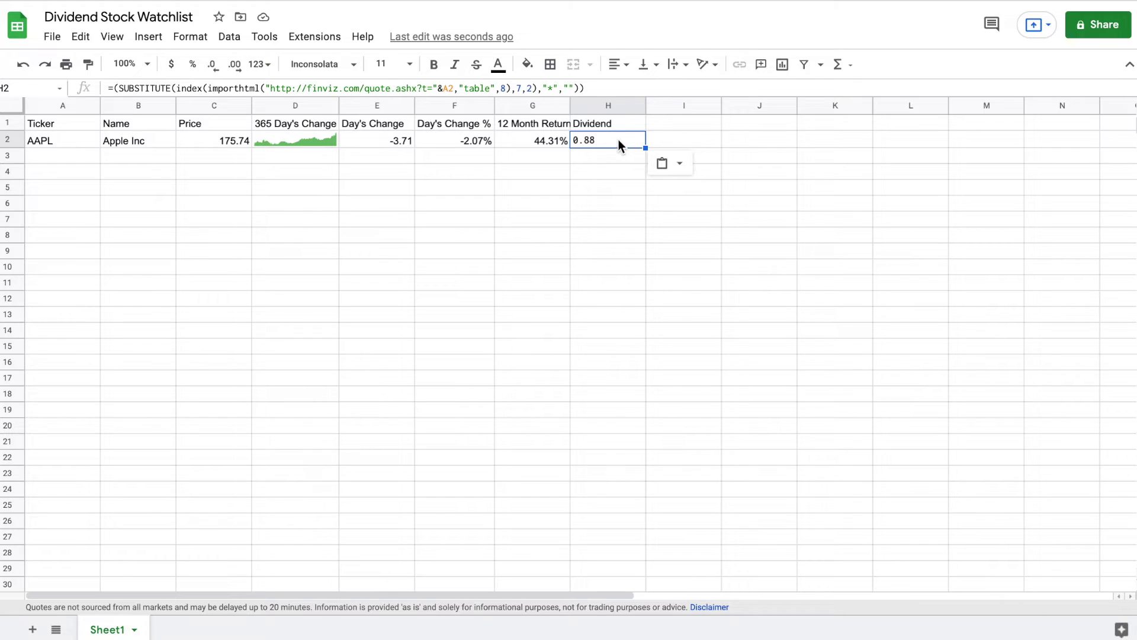
left_click(664, 123)
type("Dividend ")
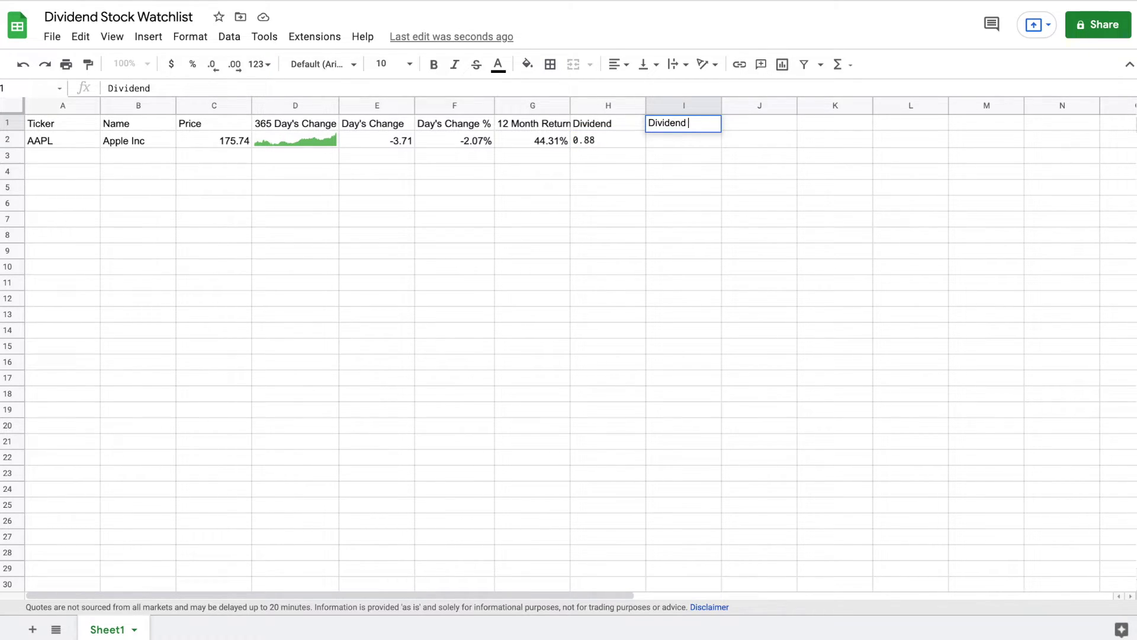
type("Yield")
Confirm the Dividend Yield header and enter =H2/C2 in I2 as a percentage, showing 0.50%
key("Return")
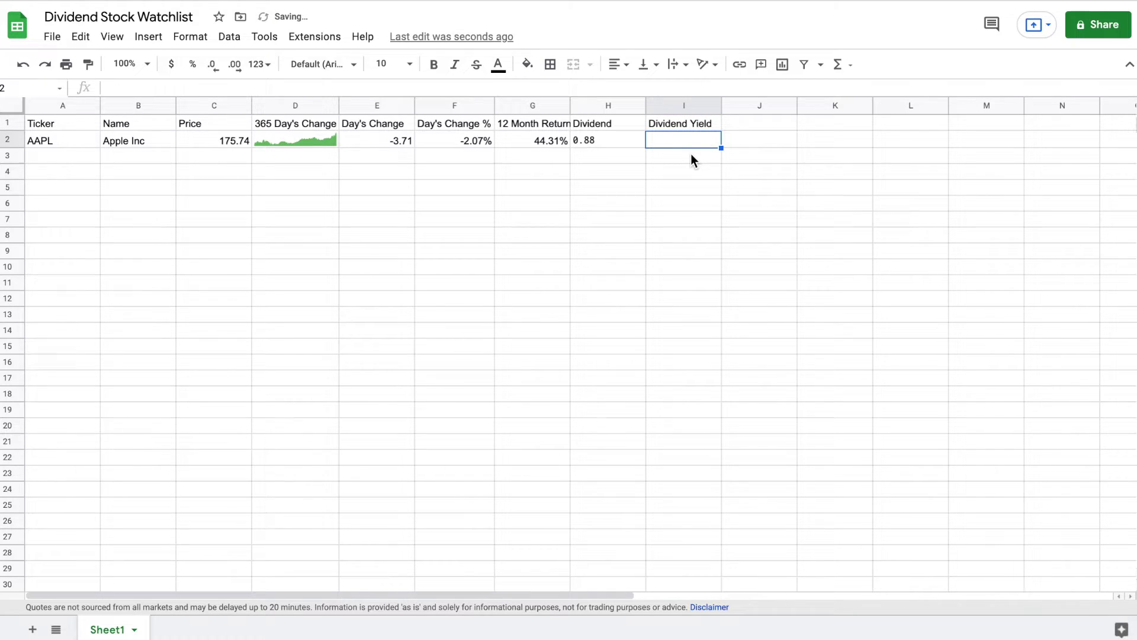
type("=")
left_click(590, 140)
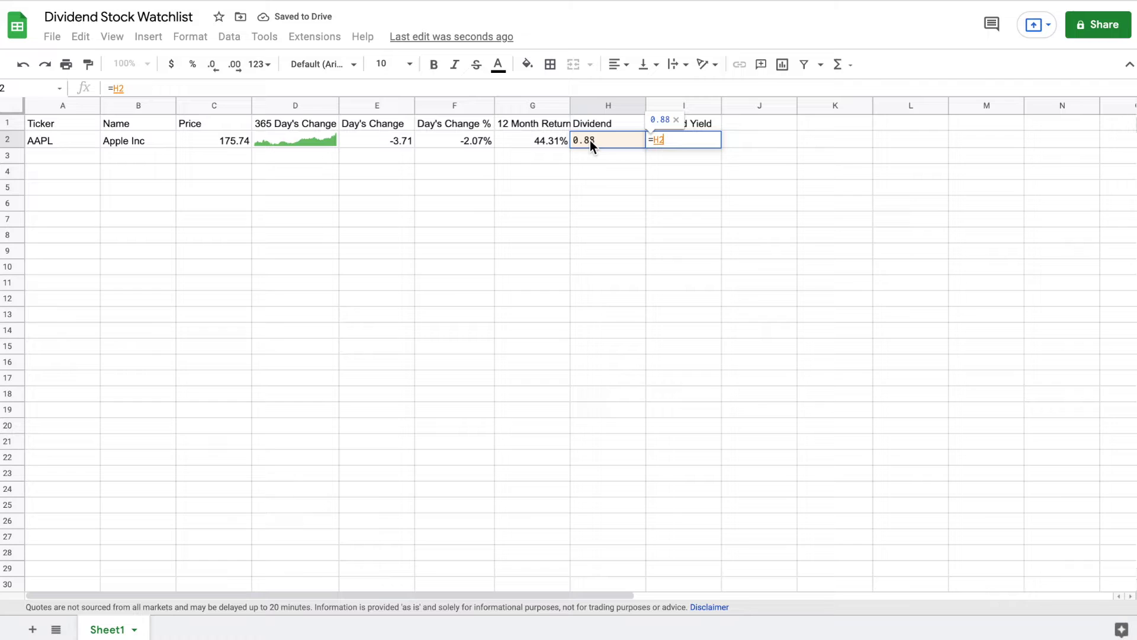
type("/")
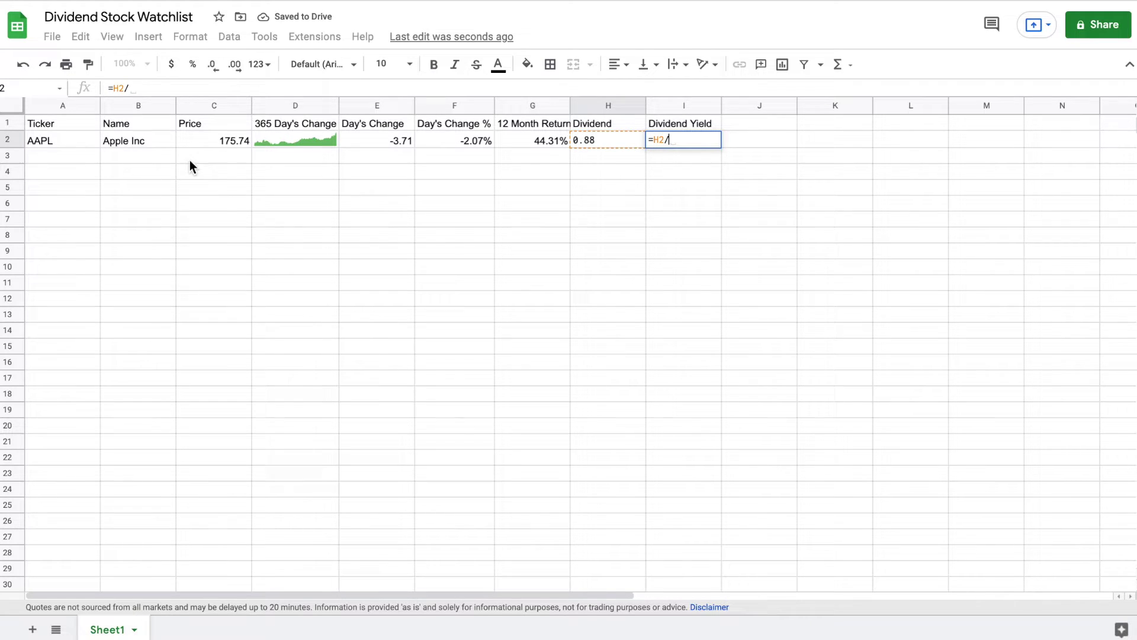
left_click(232, 142)
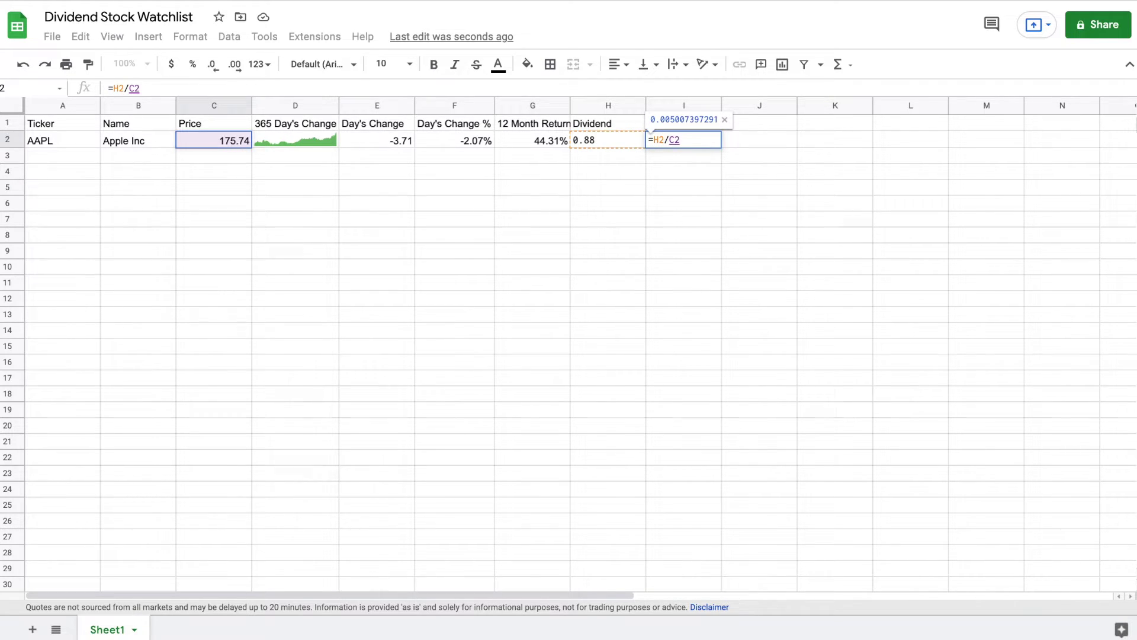
key("Return")
left_click(670, 140)
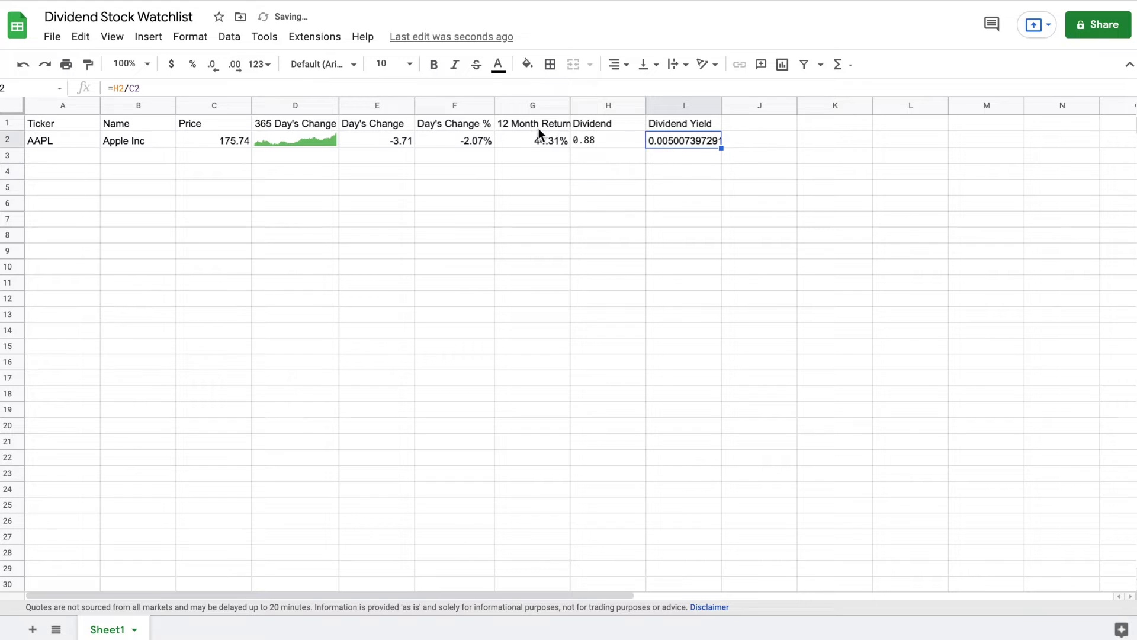
left_click(192, 65)
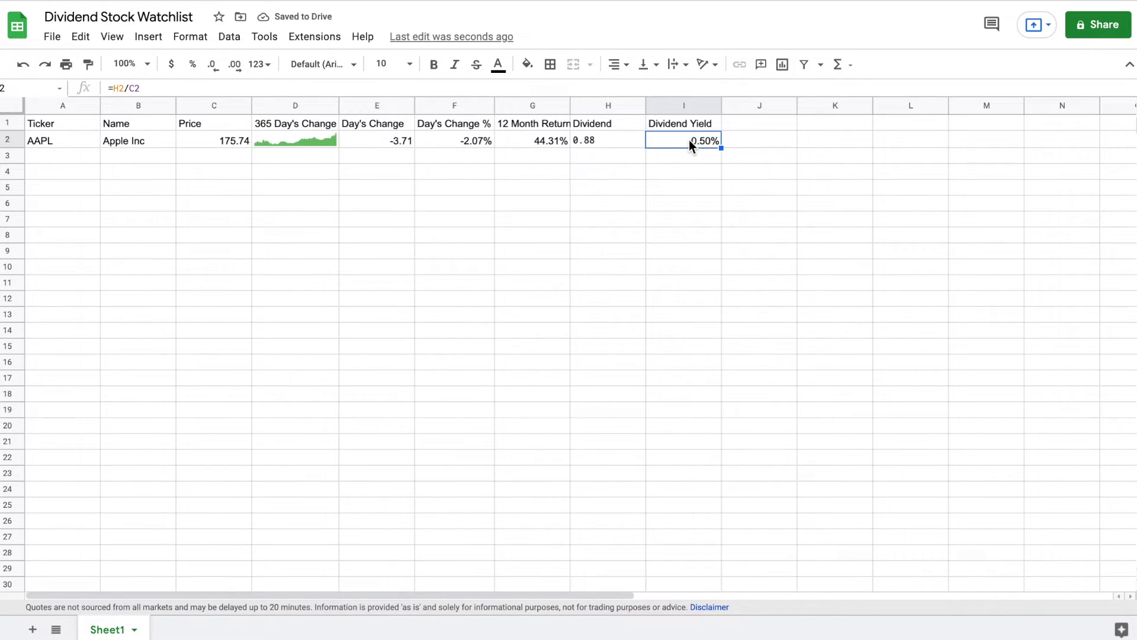
Head column J 'Payout Ratio' and paste the Finviz IMPORTHTML payout formula into J2 (15.00%)
left_click(753, 124)
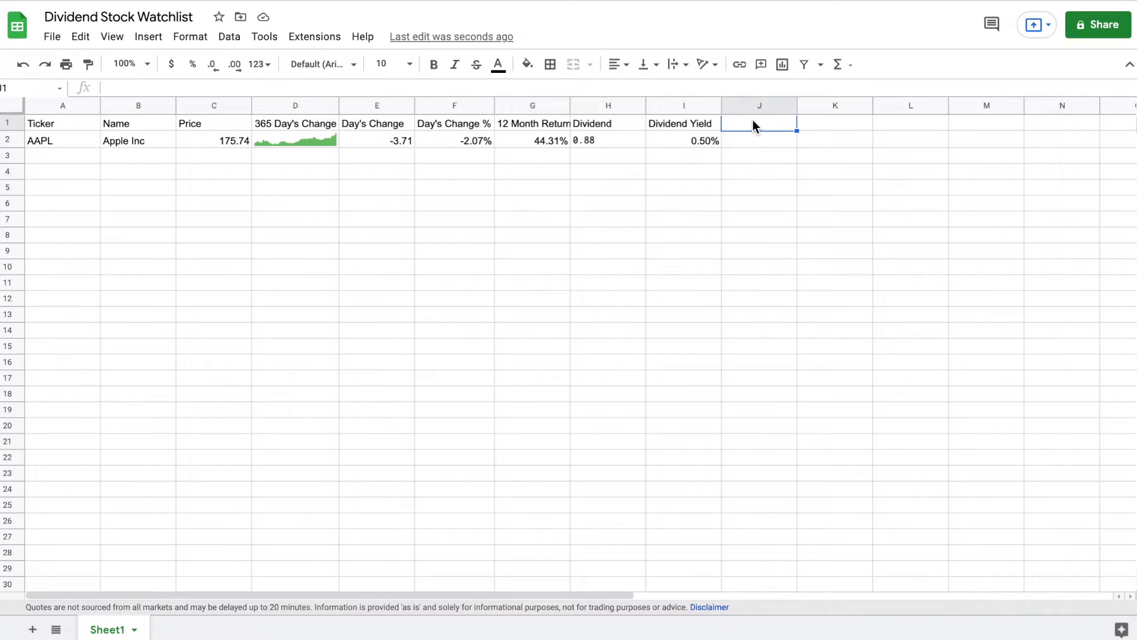
type("Payout")
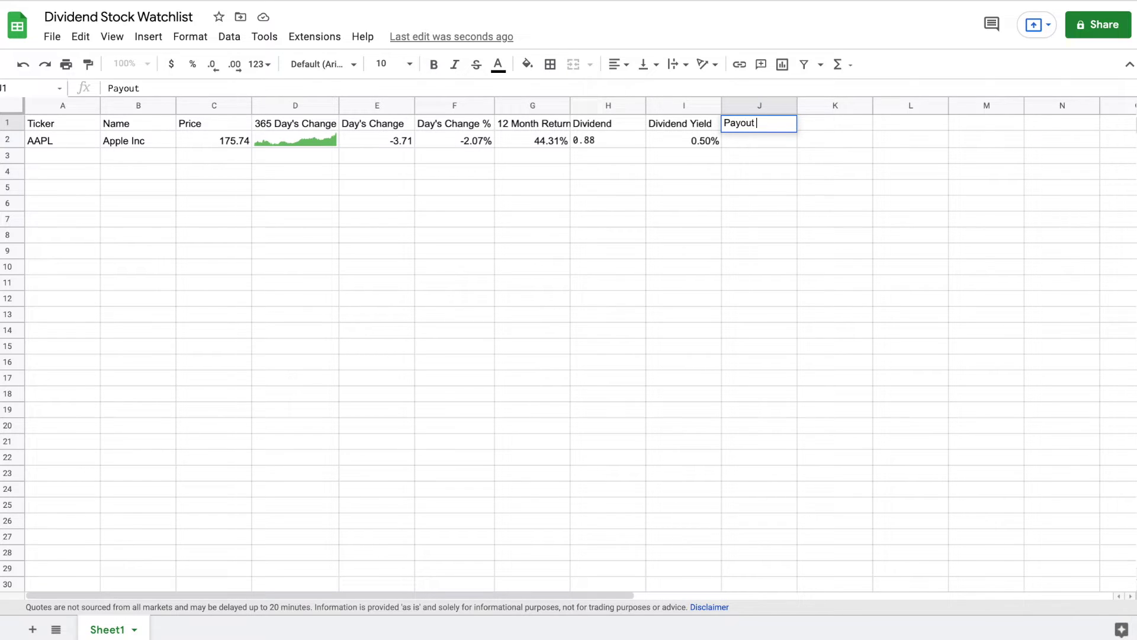
type(" Ratio")
key("Return")
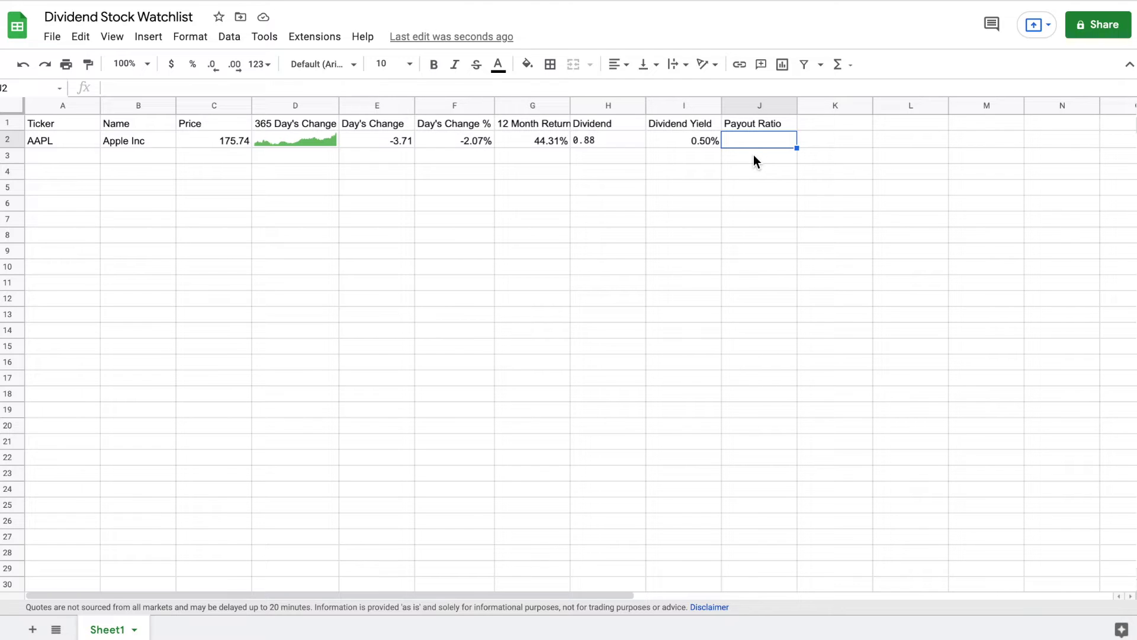
type("=(SUBSTITUTE(index(importhtml(\"http://finviz.com/quote.ashx?t=\"&A2,\"table\",8),11,8),\"*\",\"\"))")
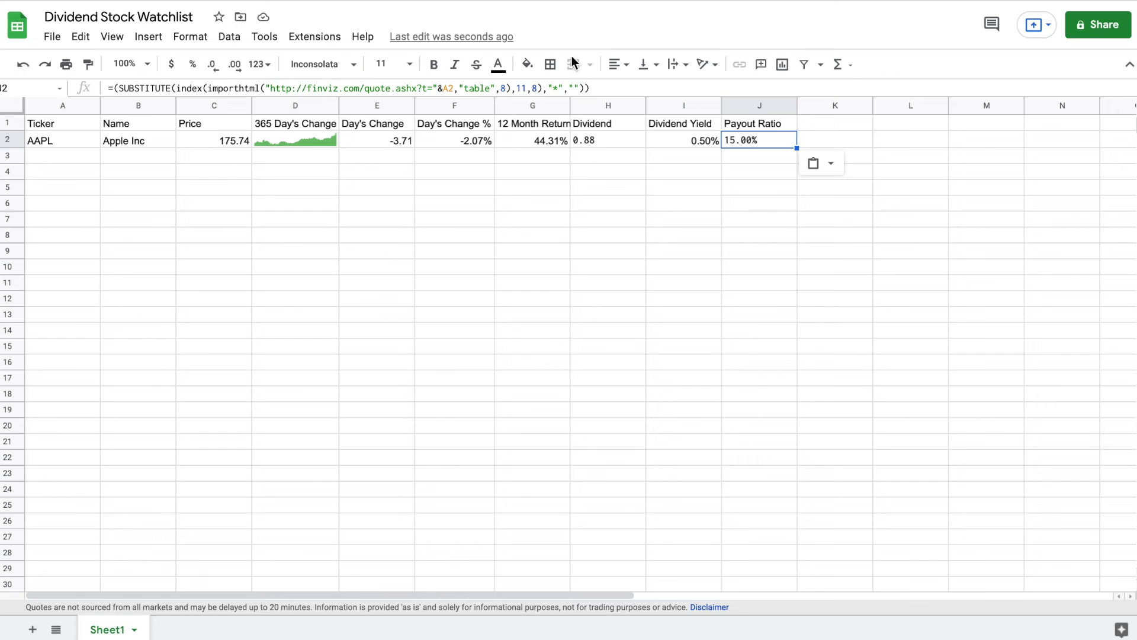
left_click(829, 123)
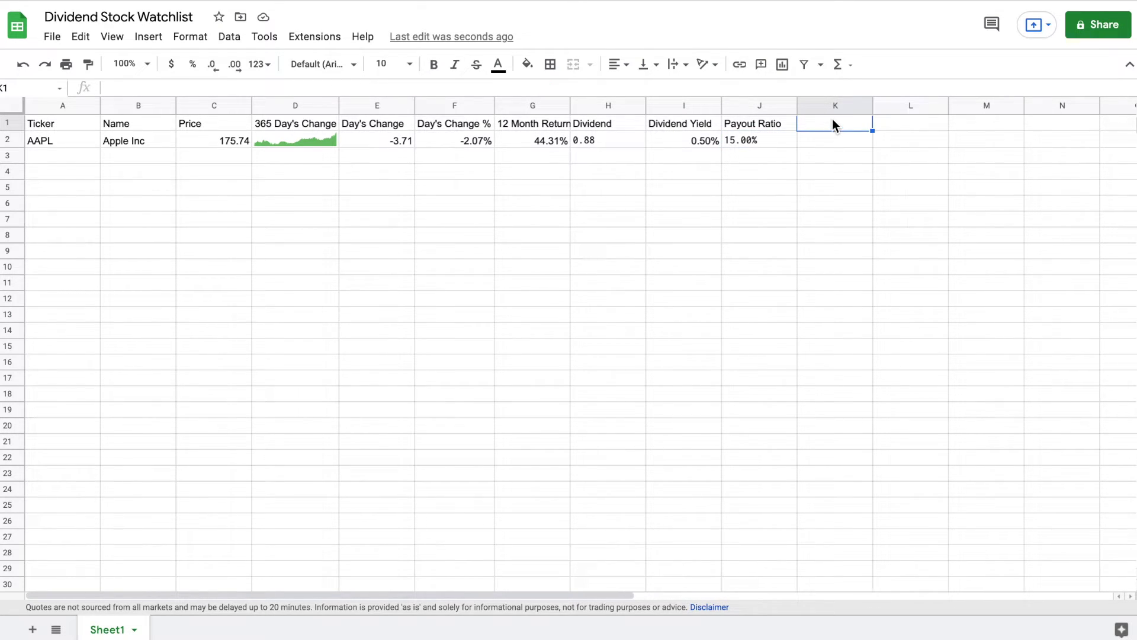
Enter 'Industry' as the column K header
type("Indu")
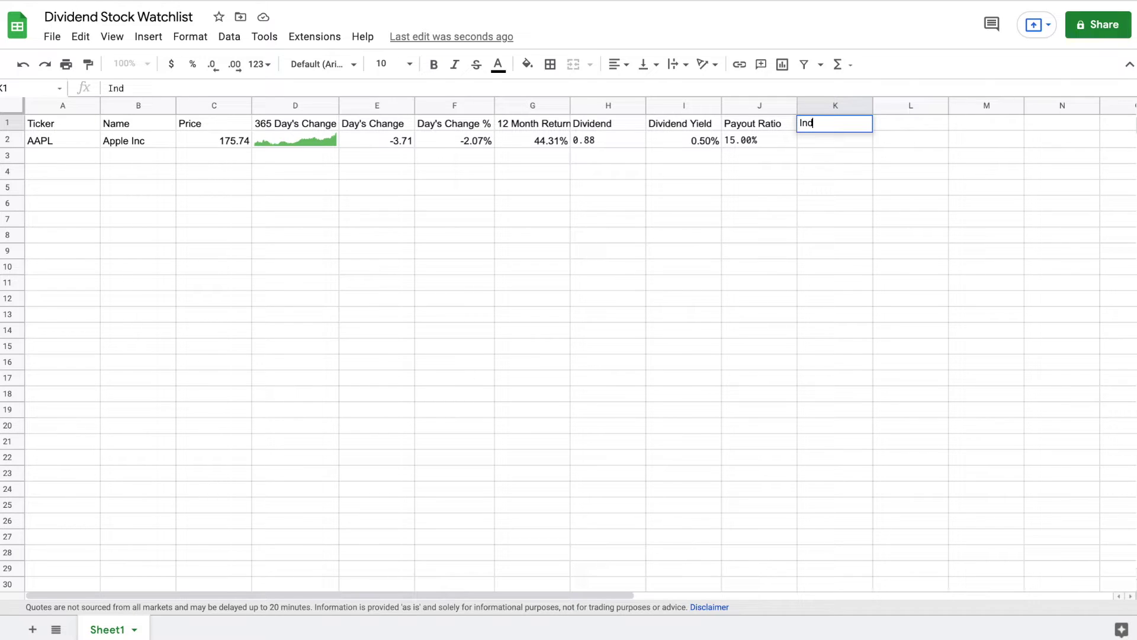
type("stry")
key("Return")
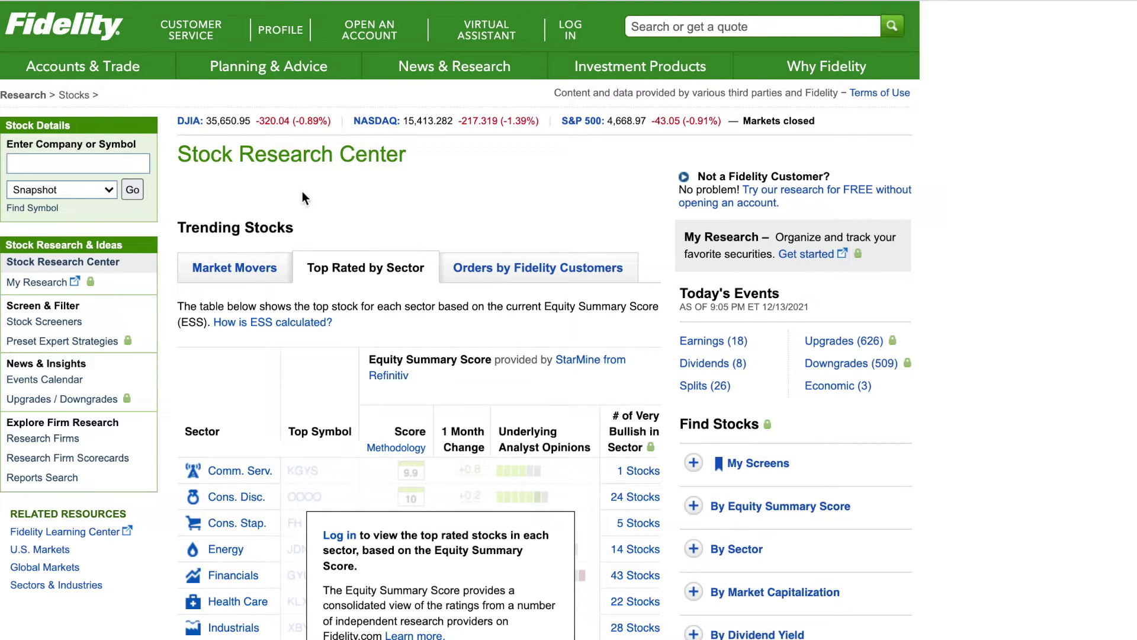
Look up AAPL on Fidelity Stock Research and open its snapshot page
left_click(109, 165)
type("aap")
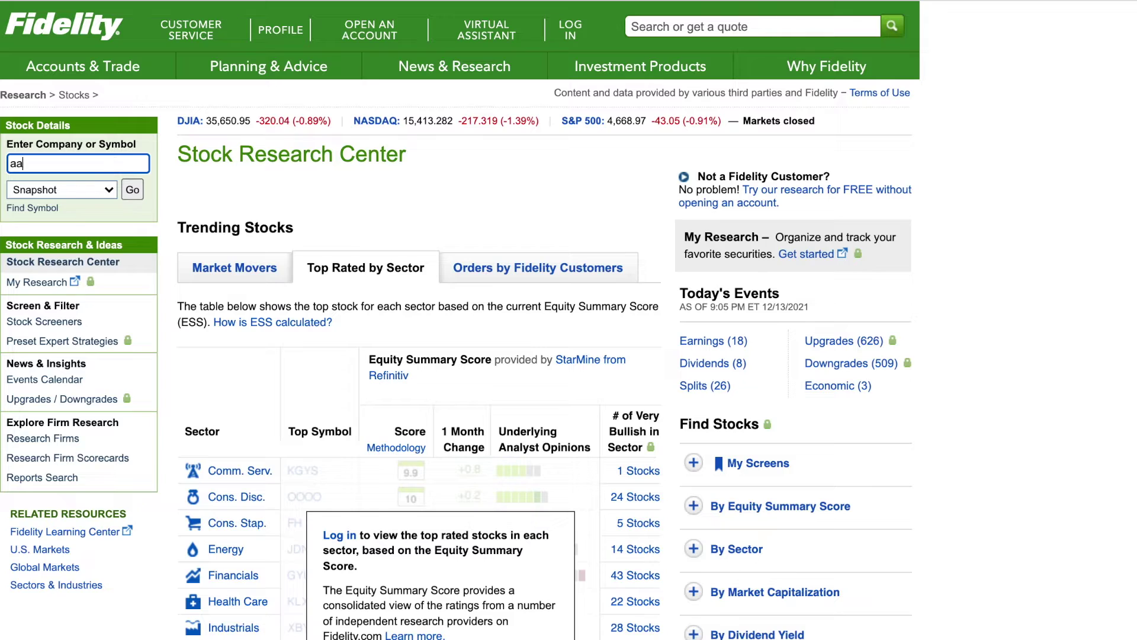
left_click(115, 213)
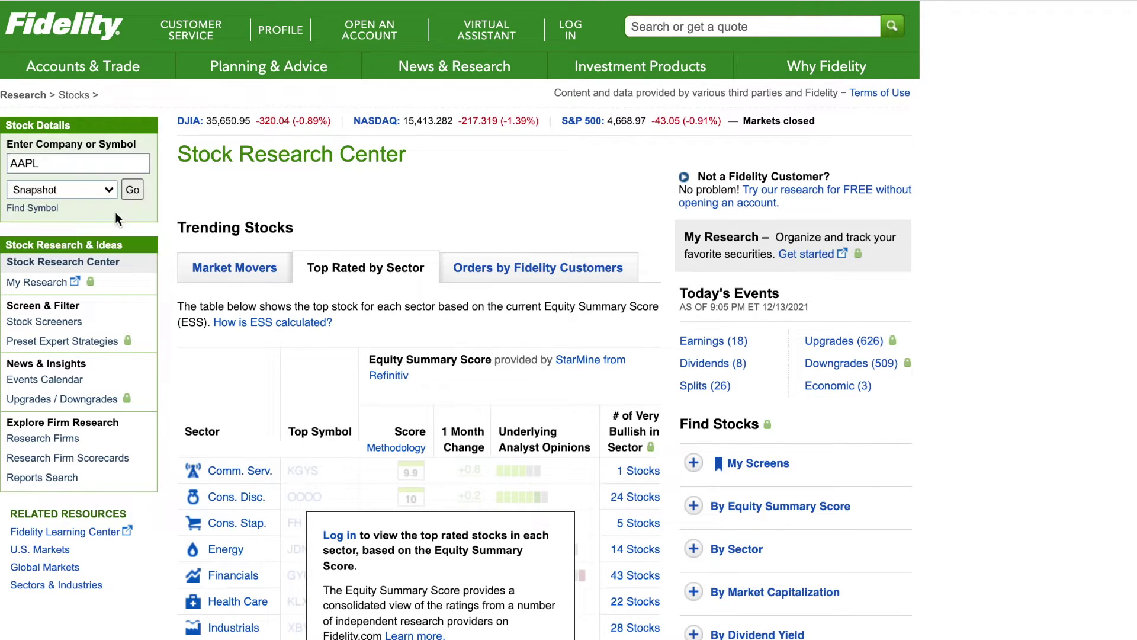
left_click(132, 191)
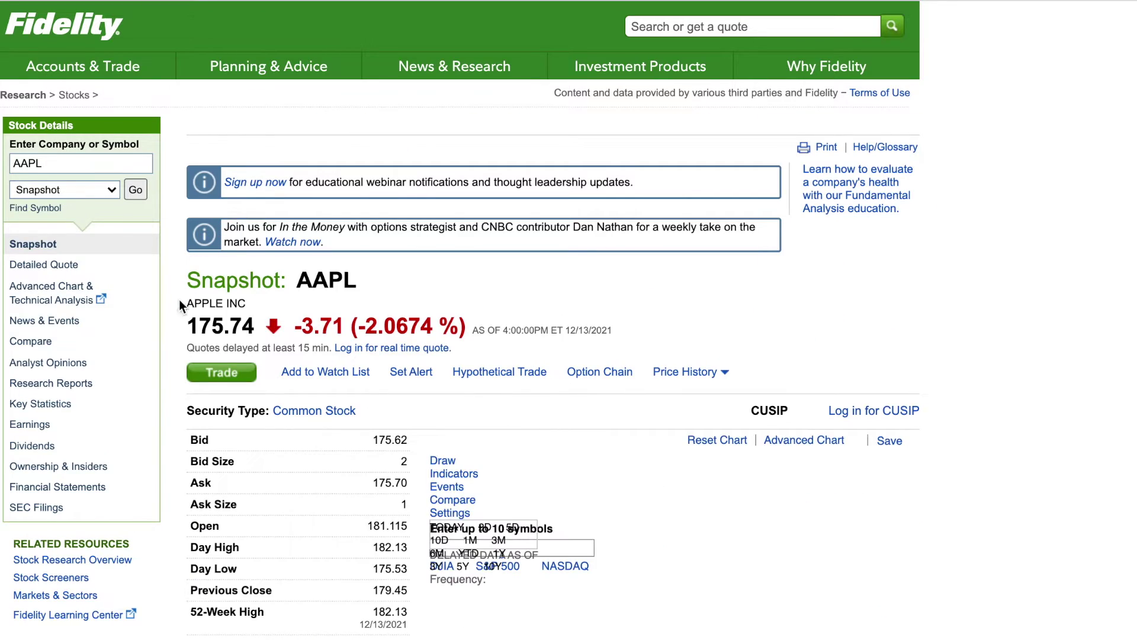
Scroll to Company Profile and select the Information Technology sector value
scroll(165, 324, "down", 3)
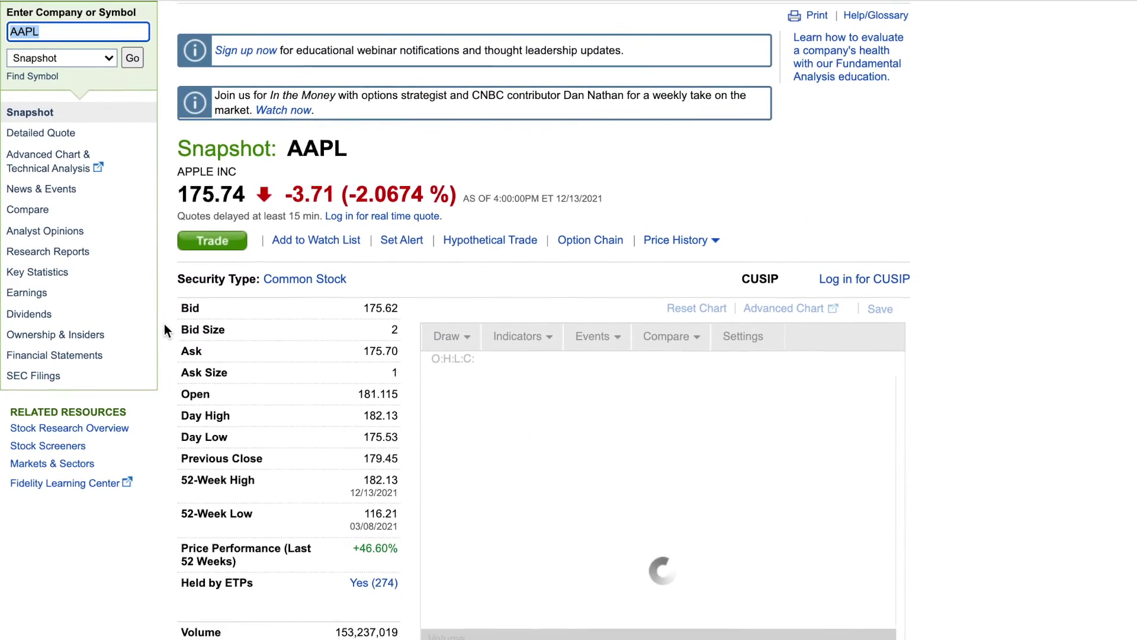
scroll(165, 331, "down", 15)
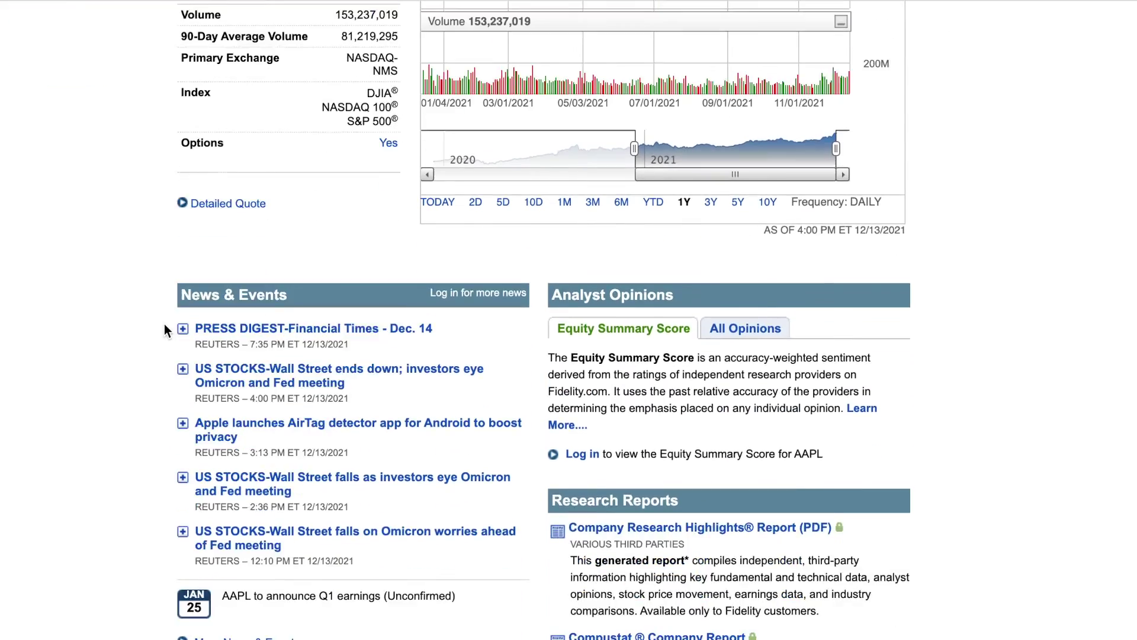
scroll(166, 330, "down", 5)
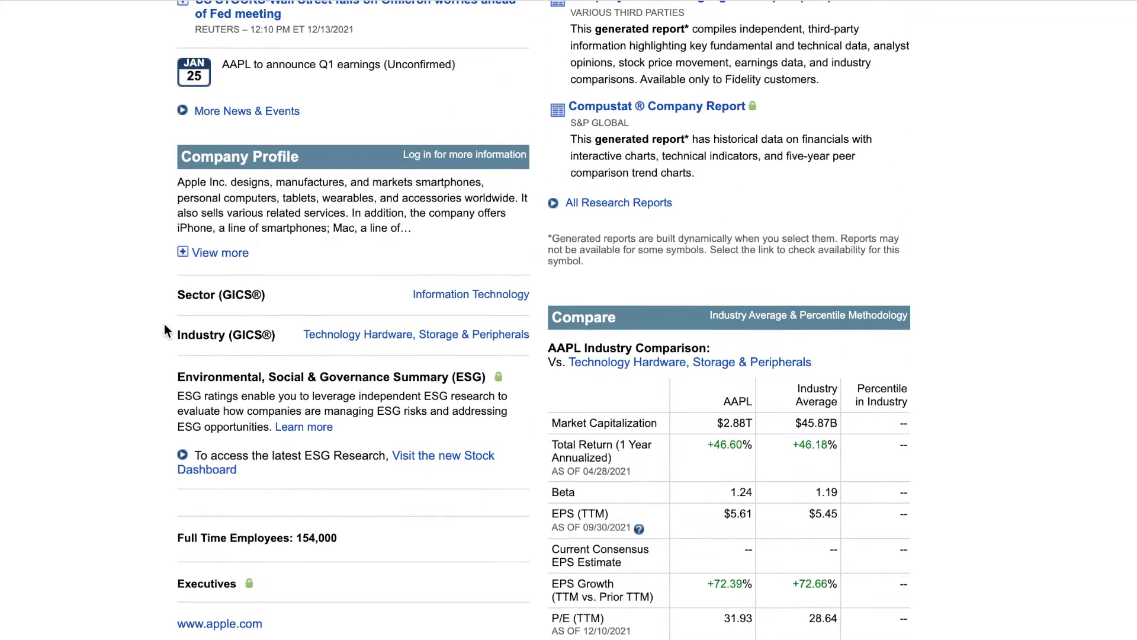
left_click_drag(178, 295, 533, 296)
left_click(472, 305)
Paste the Fidelity IMPORTXML sector formula into K2 (Information Technology) and widen column K
key("ctrl+Tab")
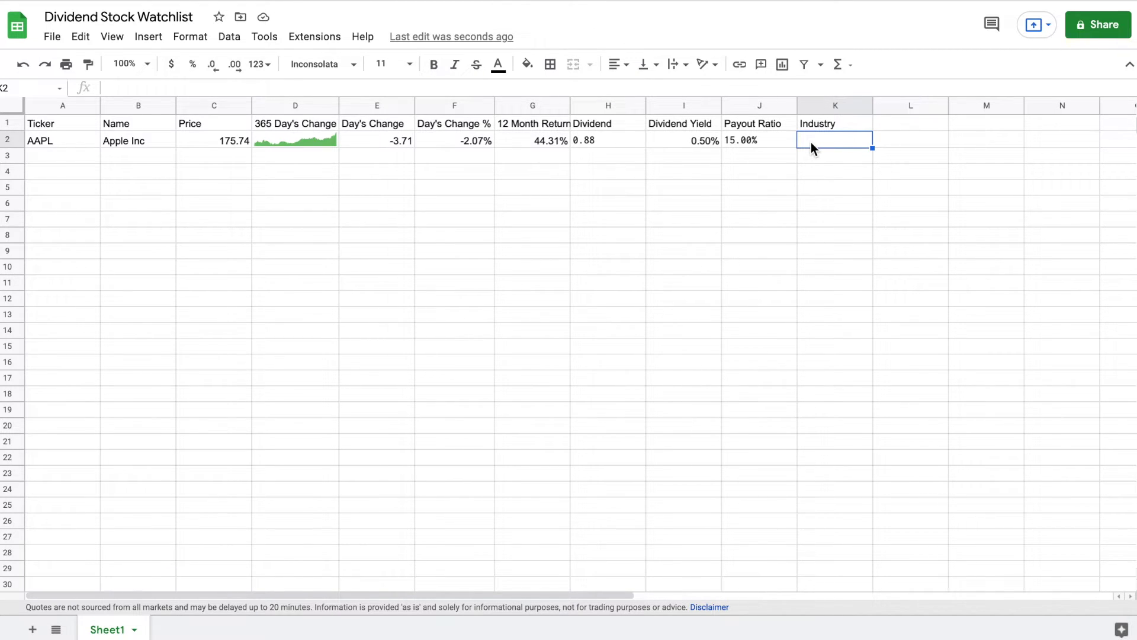
type("=if(isblank(A2),\"\",index(importxml(\"https://eresearch.fidelity.com/eresearch/goto/evaluate/snapshot.jhtml?symbols=\"&A2&\"\",\"//div[@class='sub-heading']//span[@class='right']\"),1))")
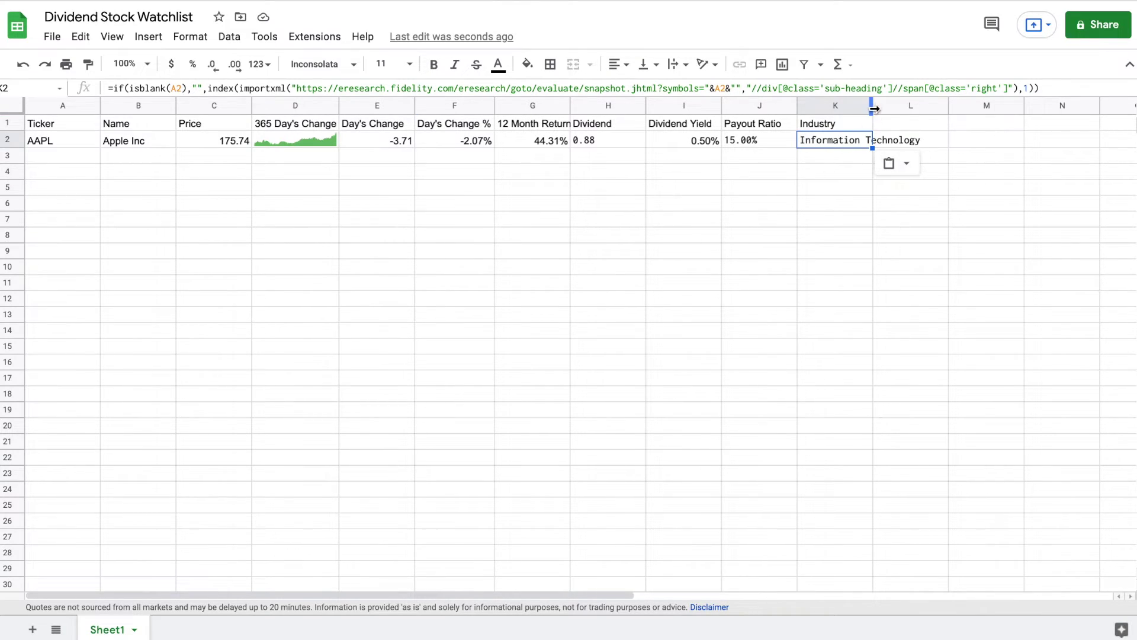
left_click_drag(872, 105, 925, 107)
left_click(835, 170)
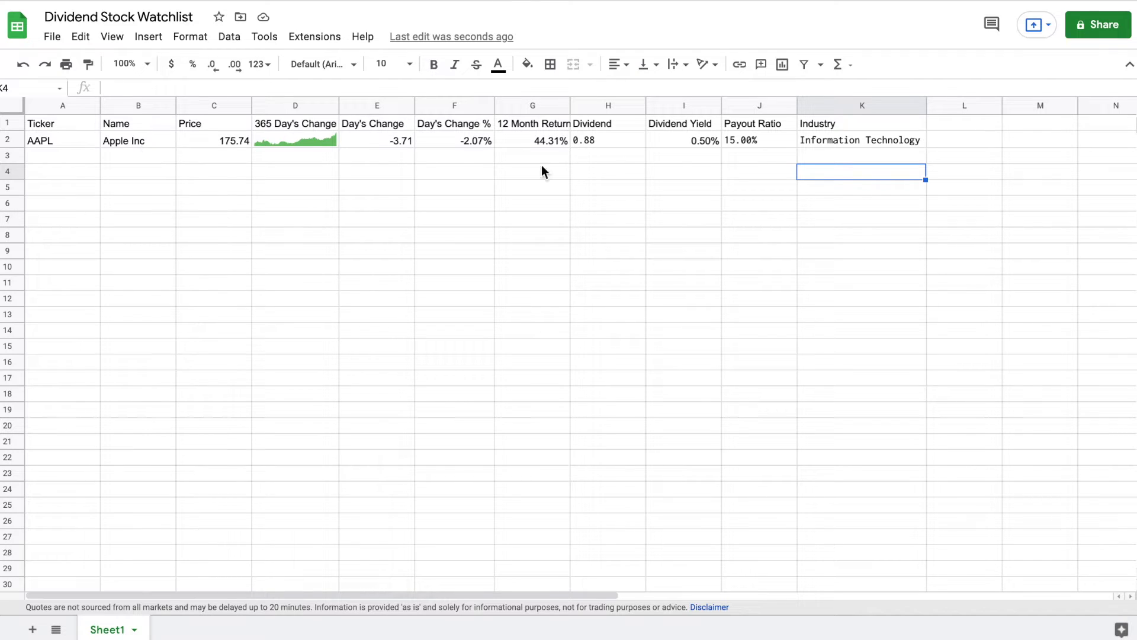
left_click(64, 144)
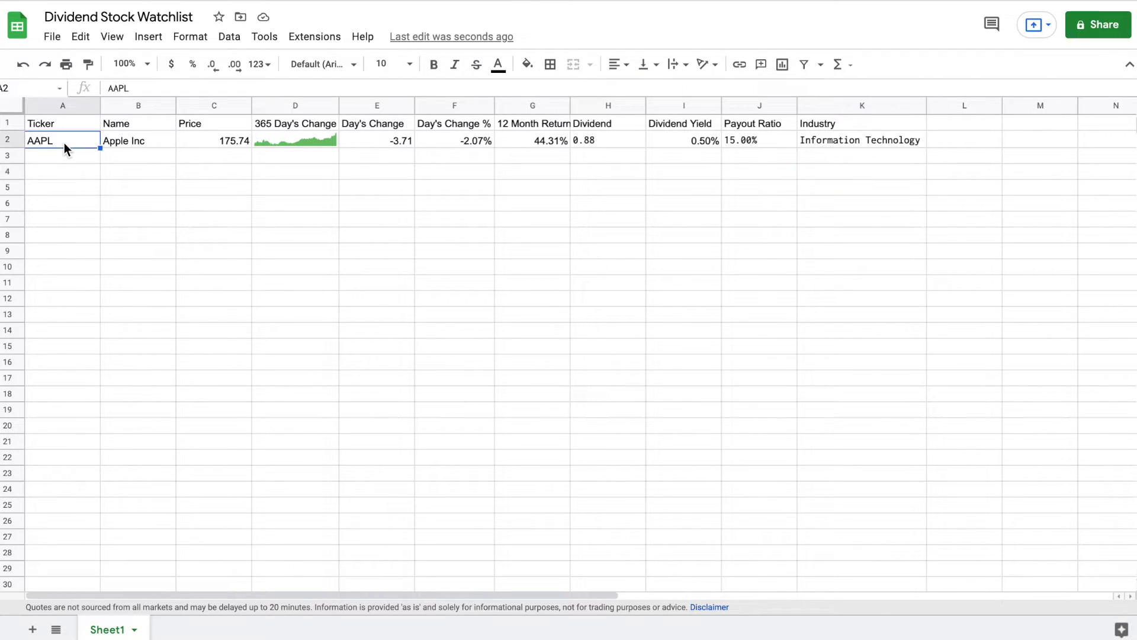
type("KO")
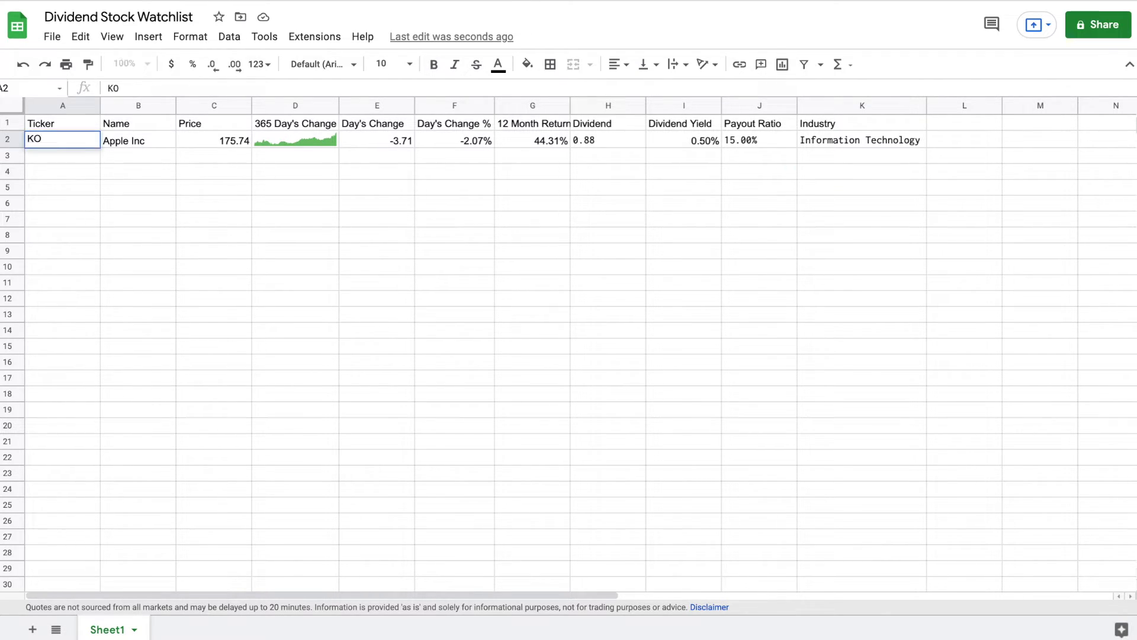
key("Return")
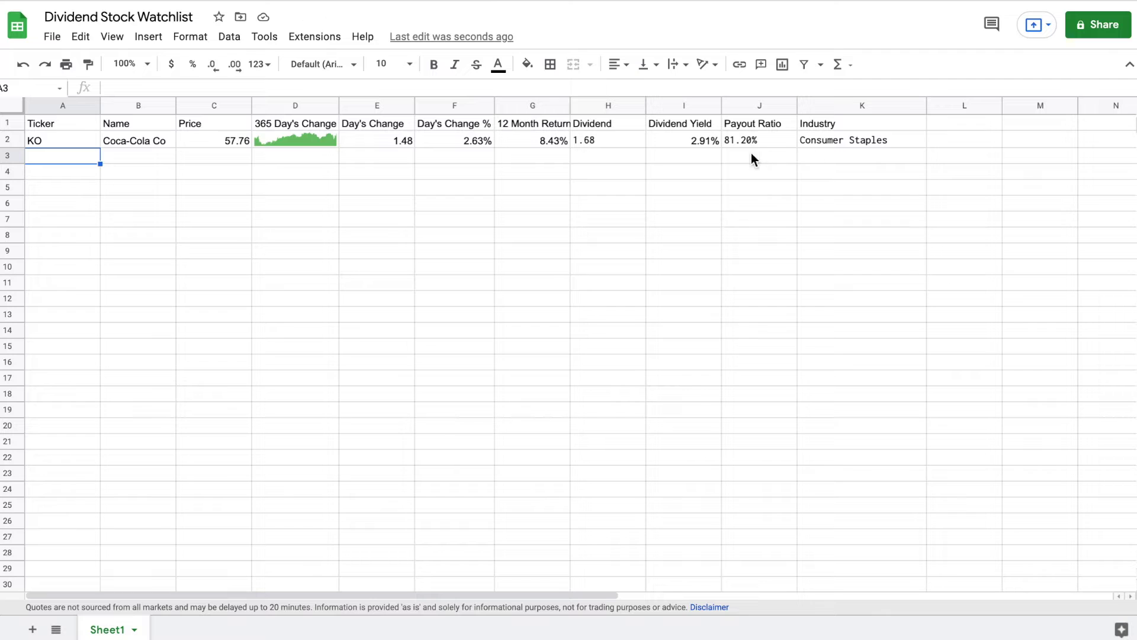
left_click(54, 137)
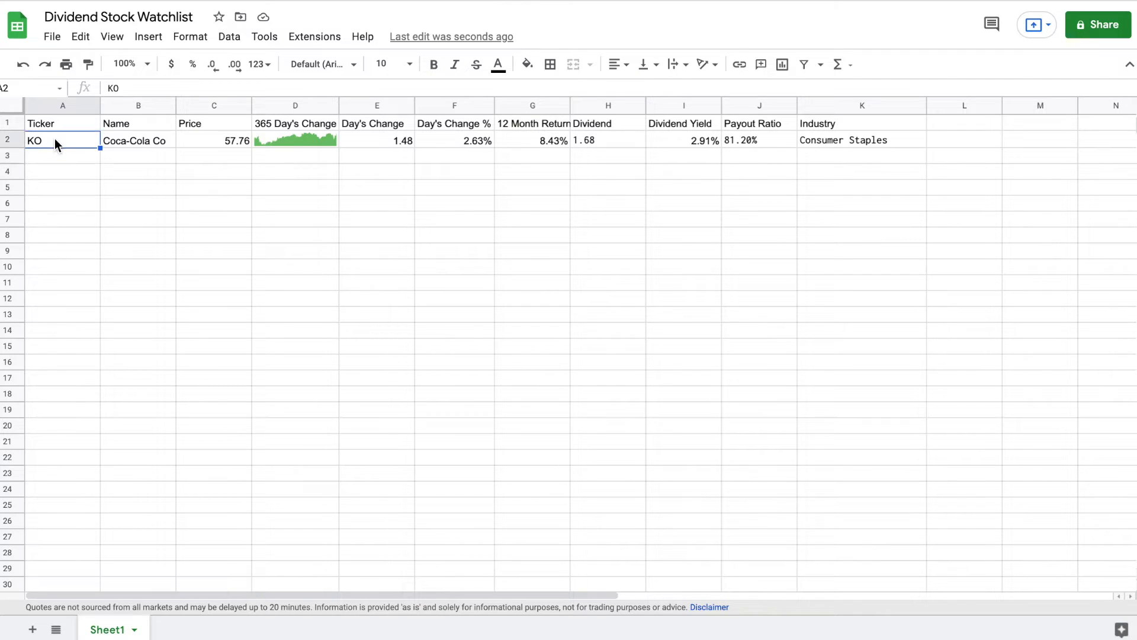
type("AAPL")
key("Return")
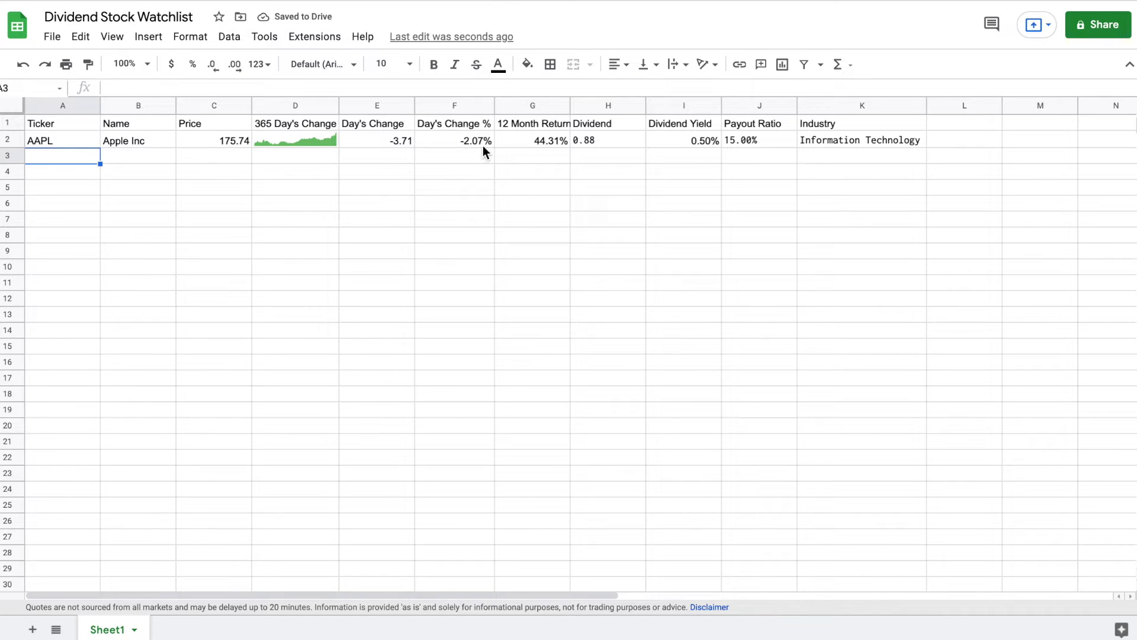
left_click(80, 135)
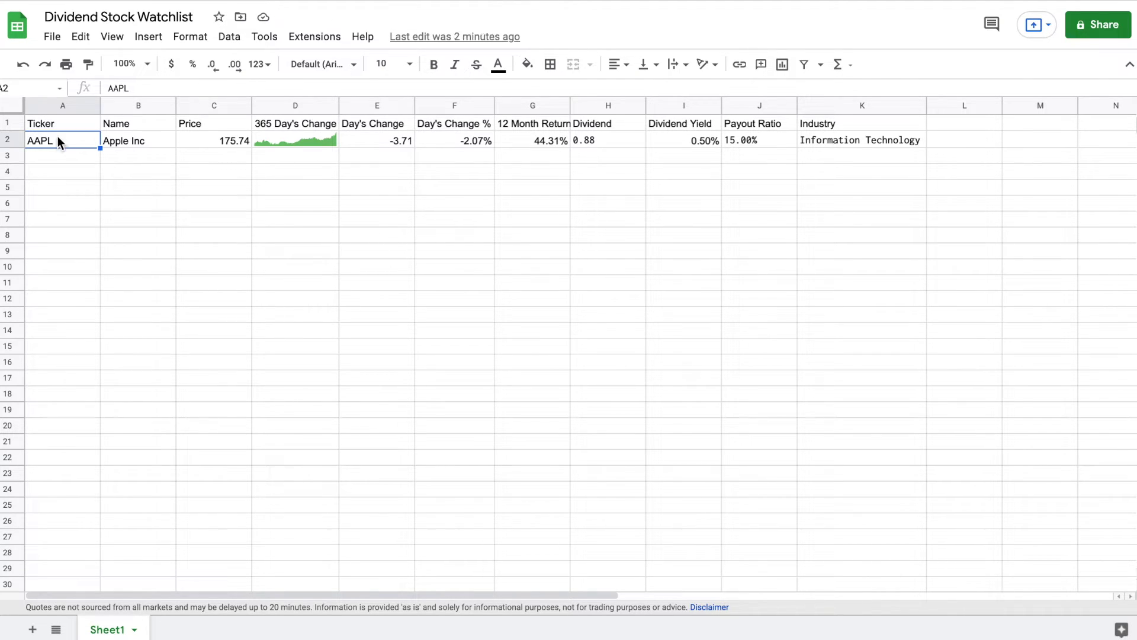
left_click(61, 156)
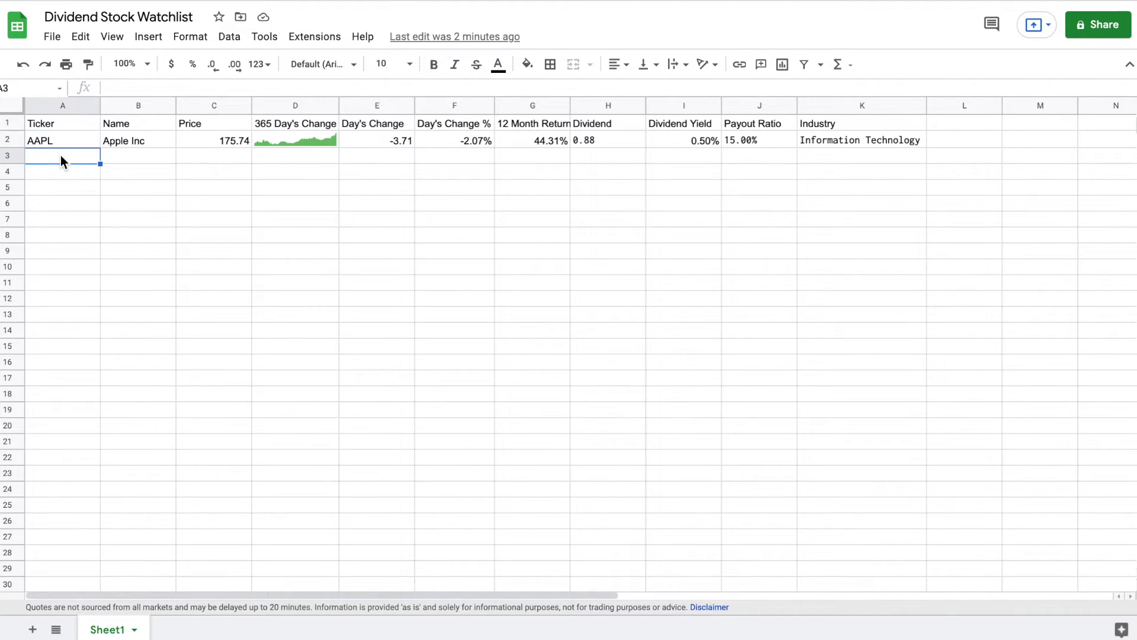
Enter the tickers KO, MO, KR, VZ, JNJ, BAC and FRT into A3:A9
type("KO")
key("Return")
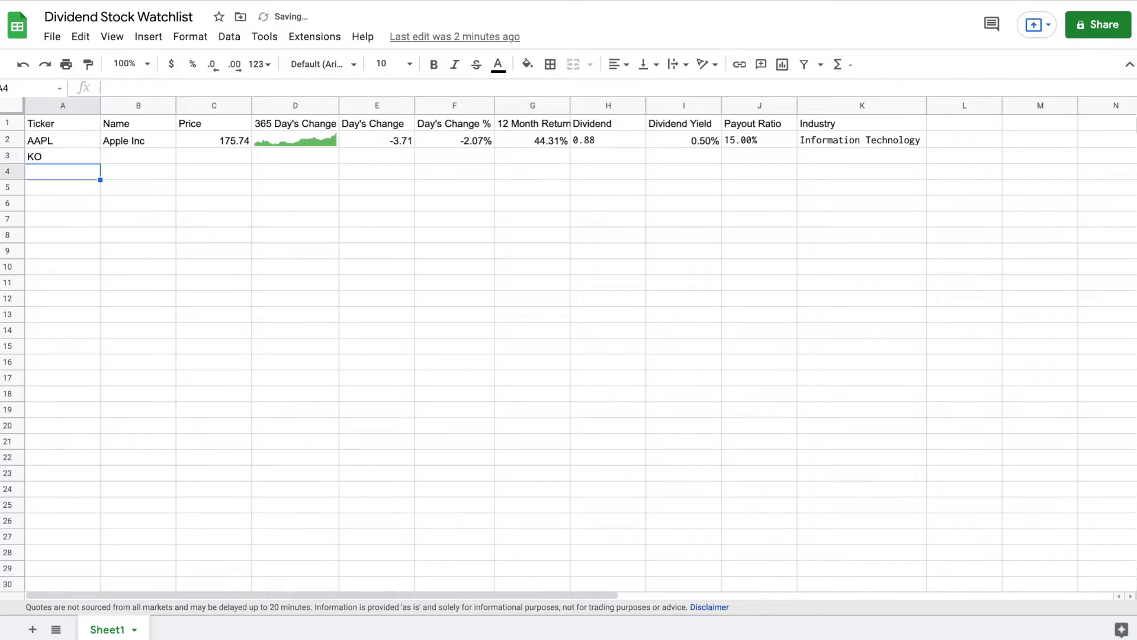
type("MO")
key("Return")
type("KR")
key("Return")
type("VZ")
key("Return")
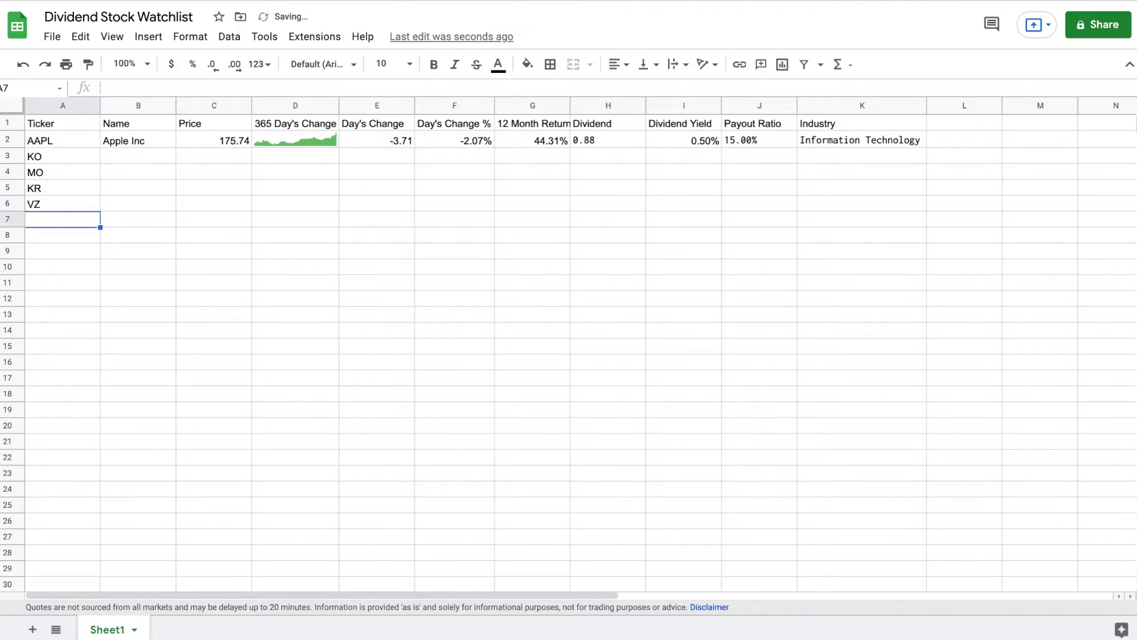
type("JNJ")
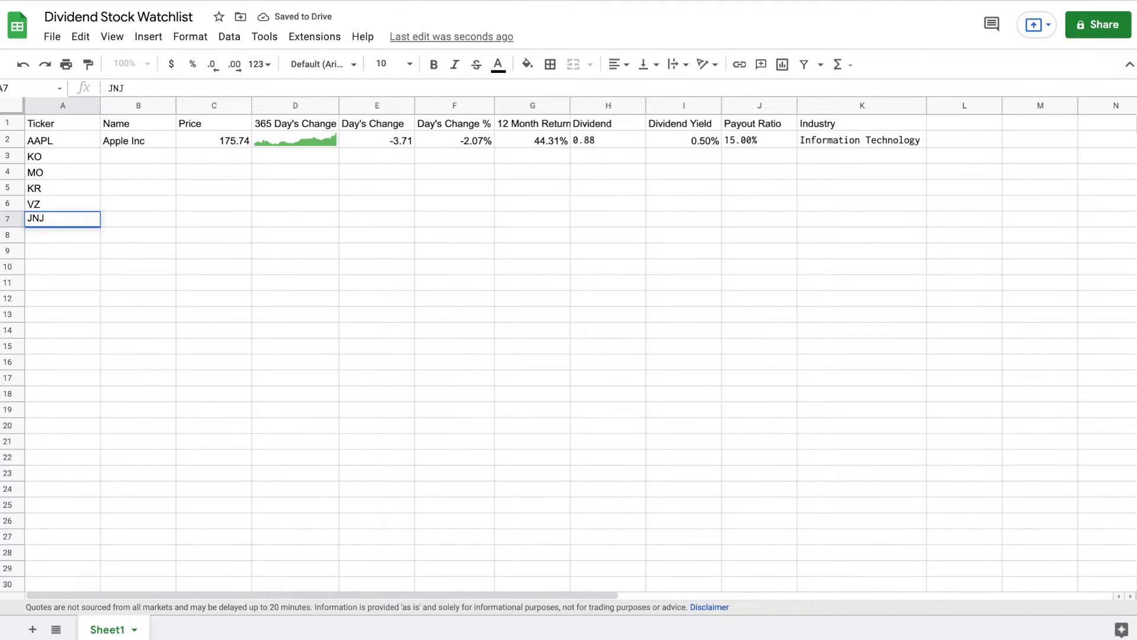
key("Return")
type("BAC")
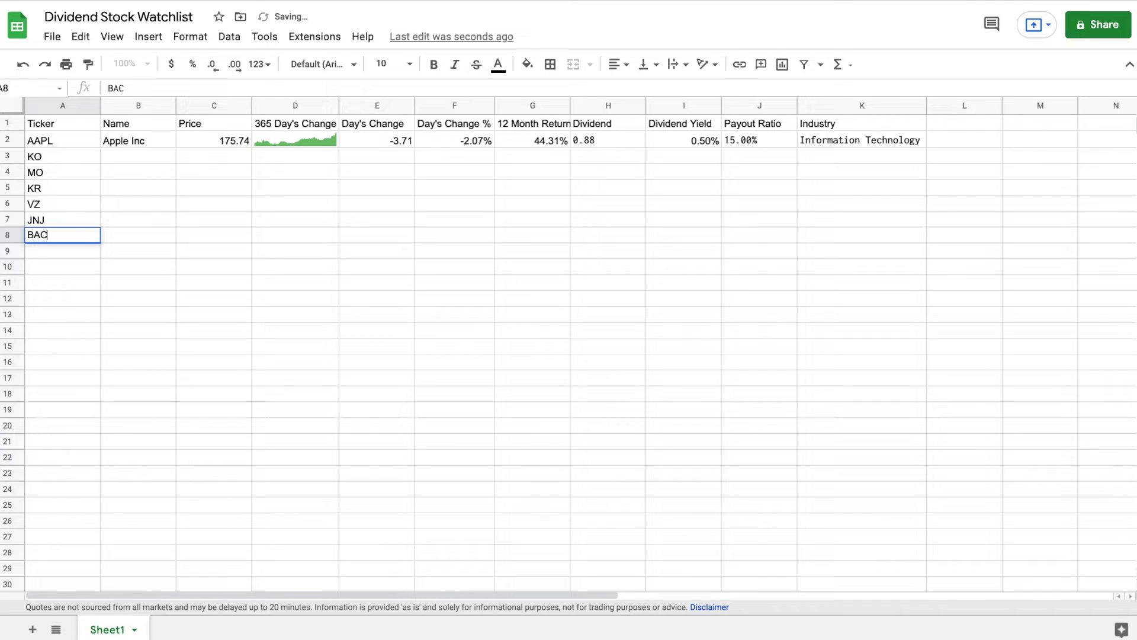
key("Return")
type("FRT")
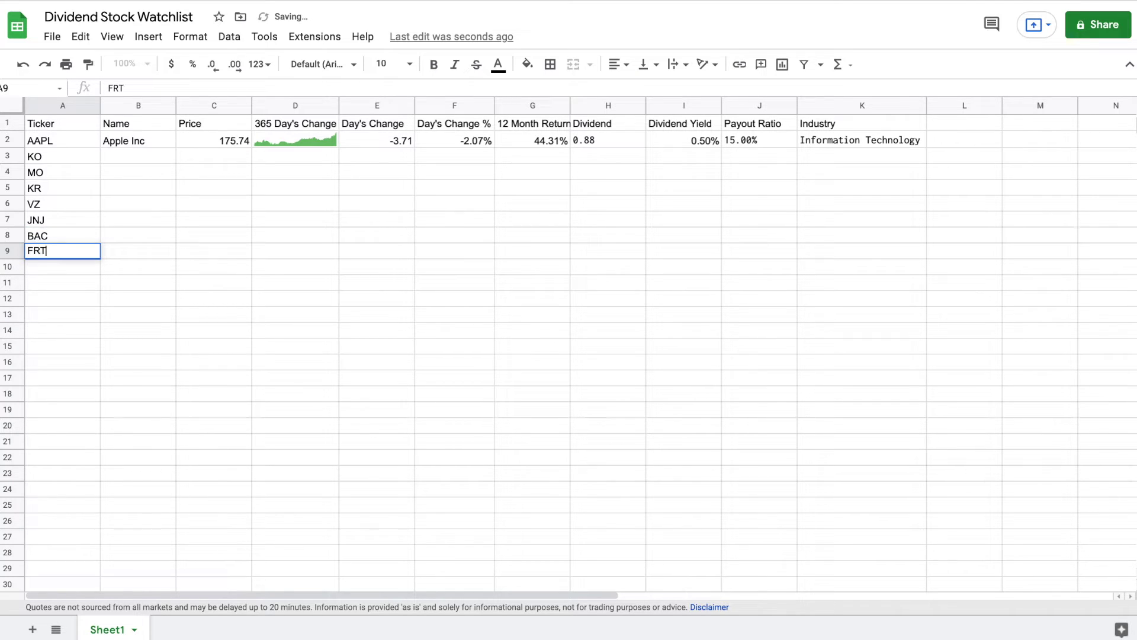
key("Return")
Enter TGT, NLY, EPD, LOW, WBA, MSFT, IBM and CAT into A10:A17, then select row 2's formulas
type("TGT")
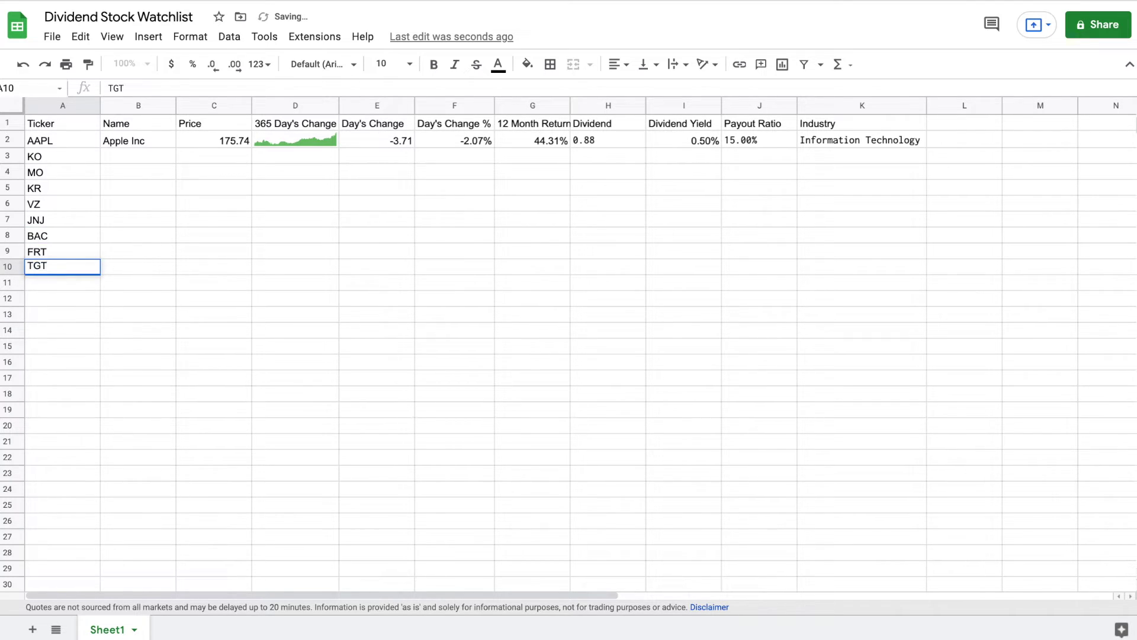
key("Return")
type("NLY")
key("Return")
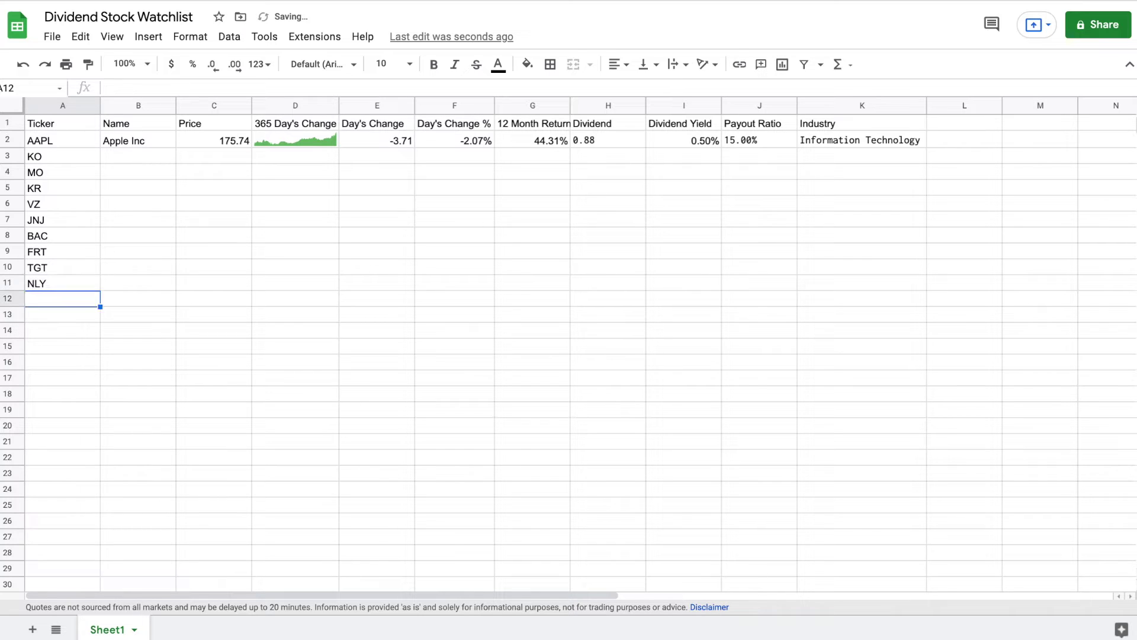
type("EPD")
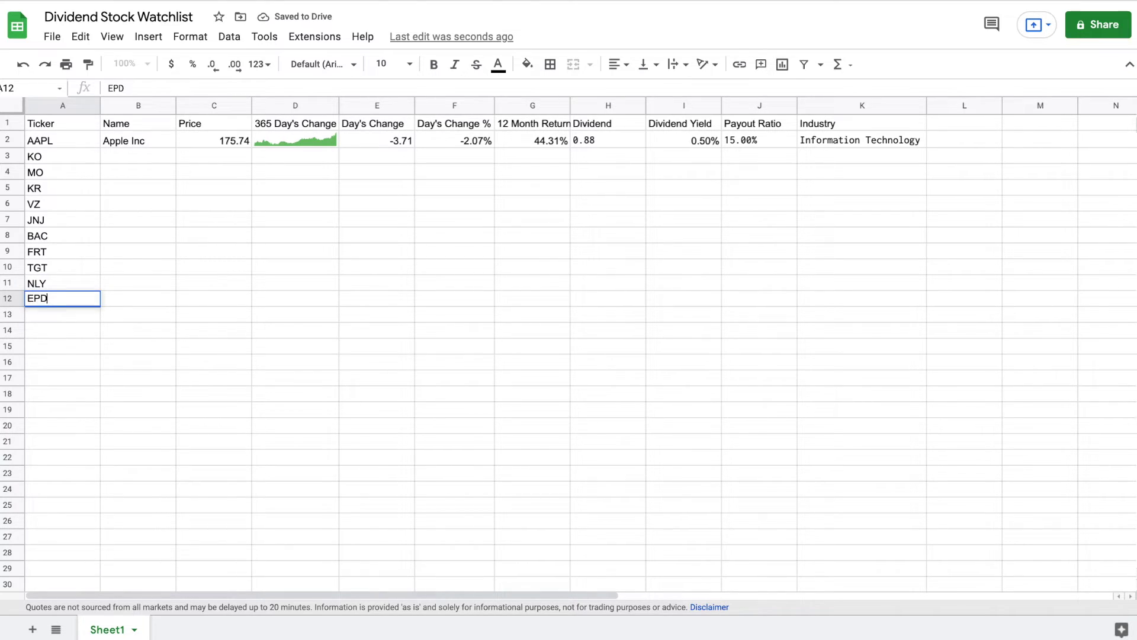
key("Return")
type("LOW")
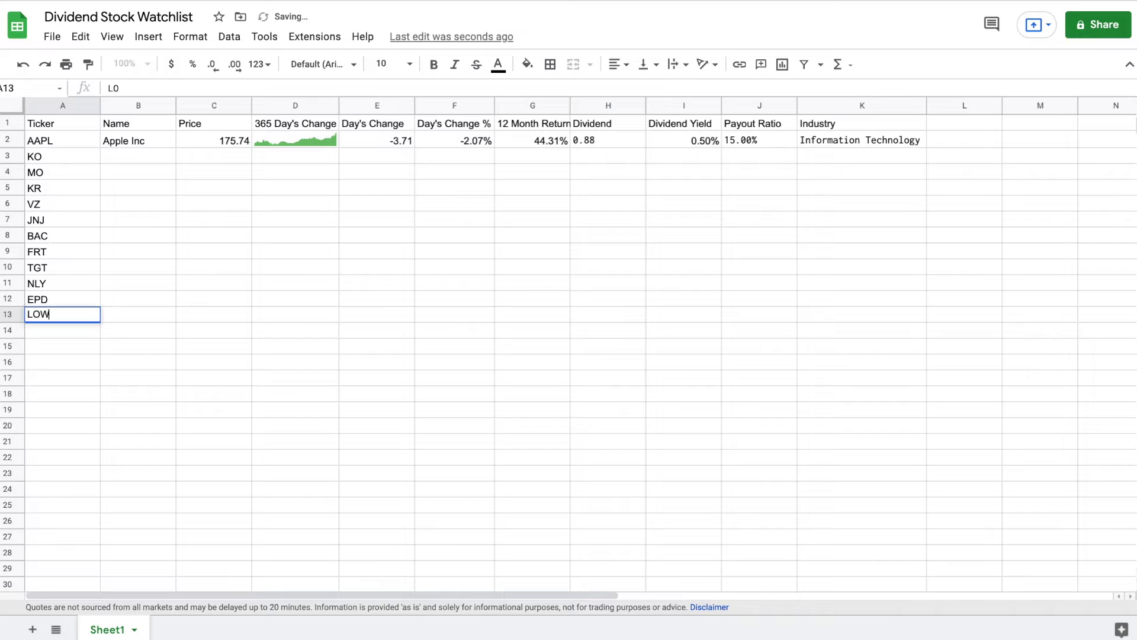
key("Return")
type("WBA")
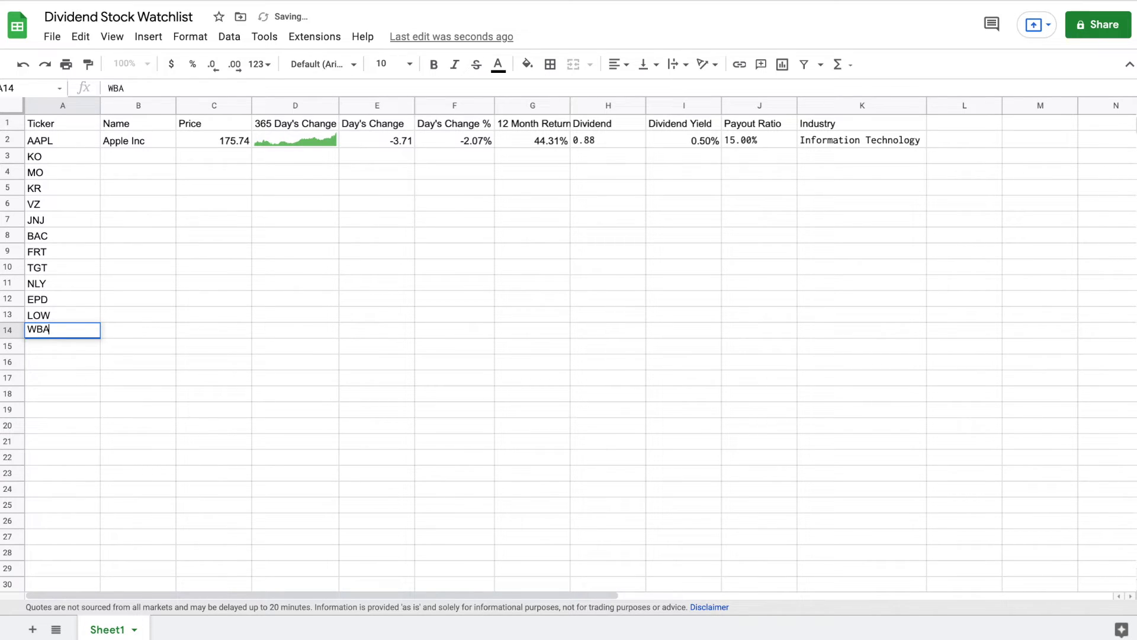
key("Return")
type("MSFT")
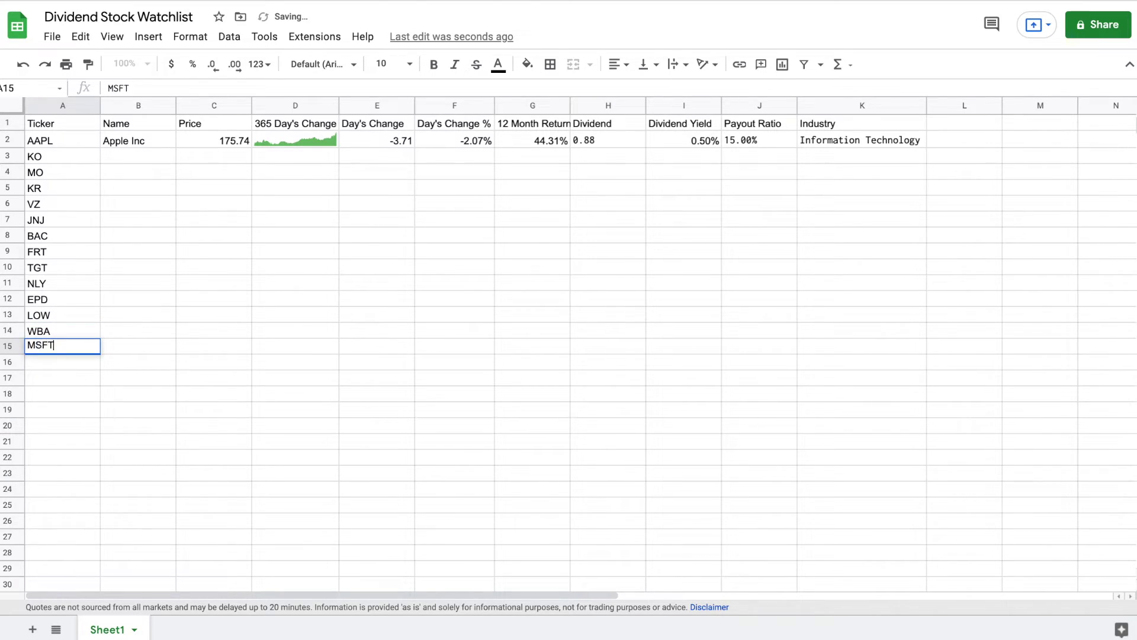
key("Return")
type("IBM")
key("Return")
type("CAT")
key("Return")
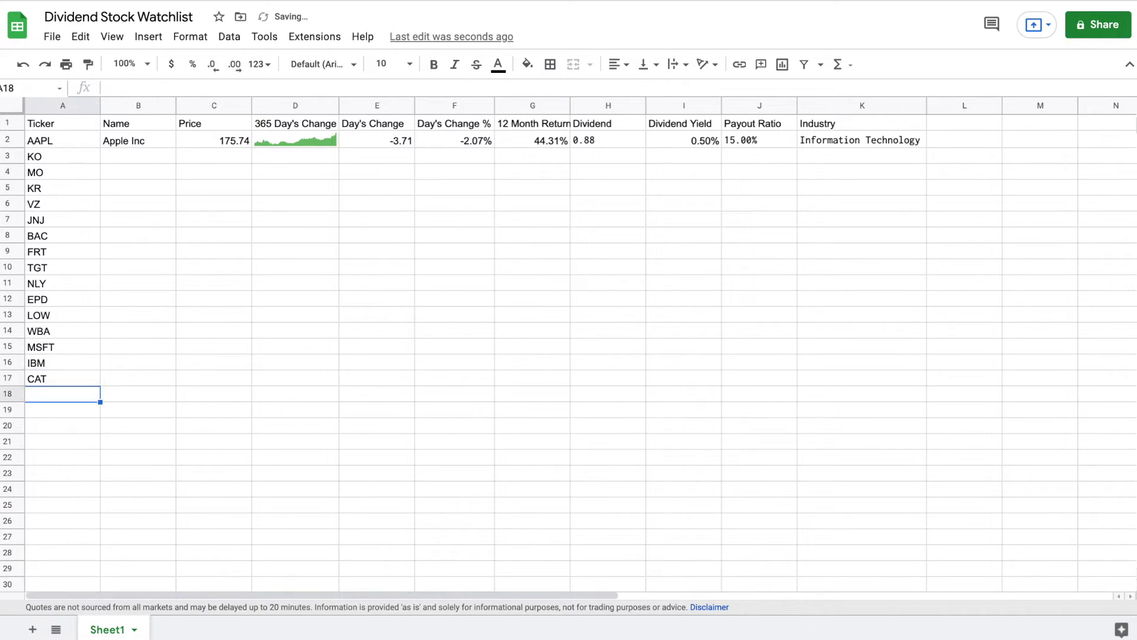
left_click_drag(155, 144, 904, 376)
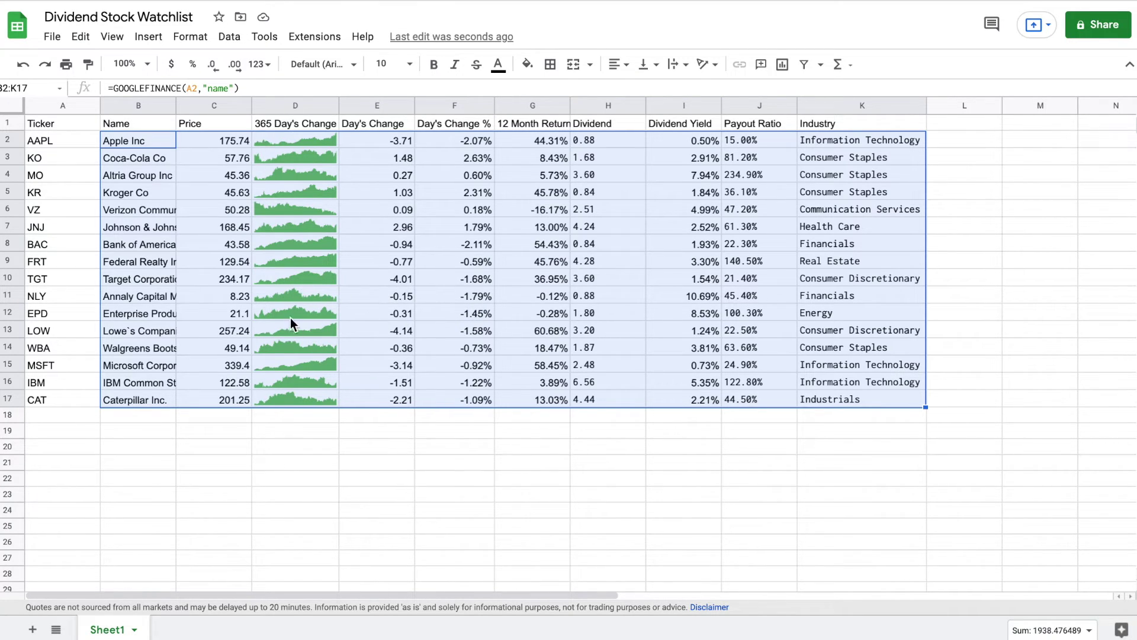
Auto-fit the Name column to full company names and centre-align every cell in the sheet
double_click(175, 107)
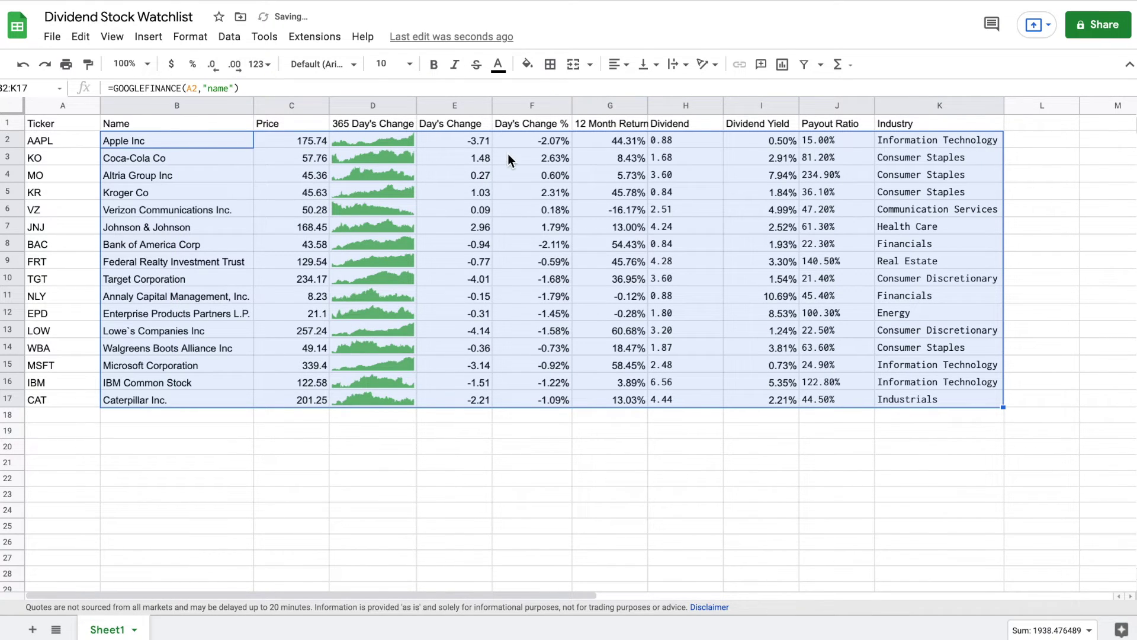
left_click(12, 110)
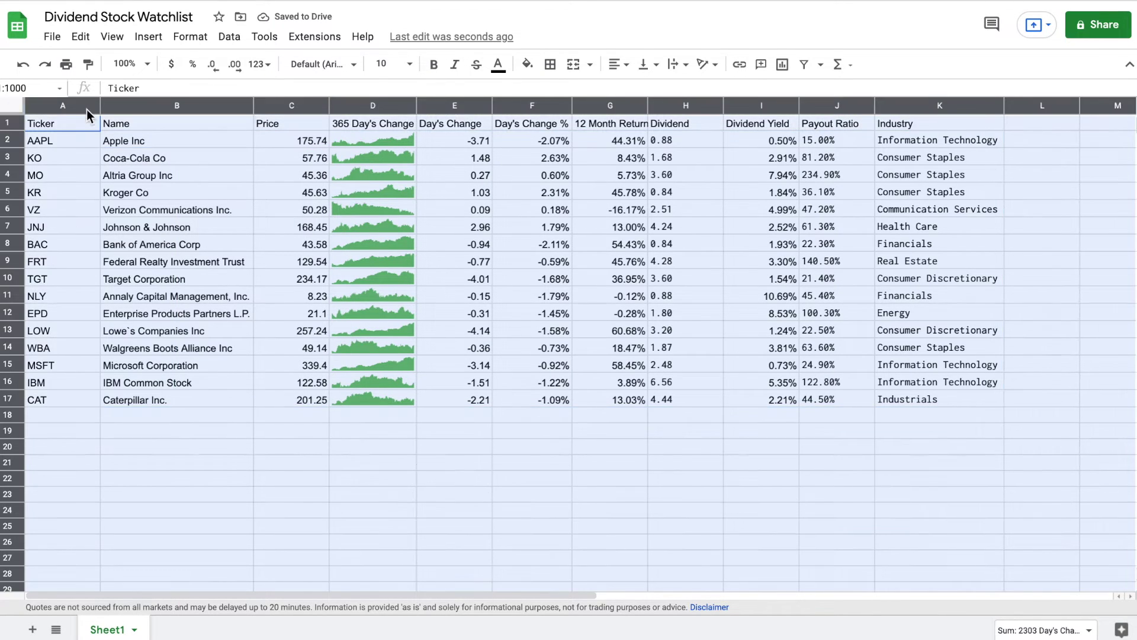
left_click(615, 70)
left_click(631, 86)
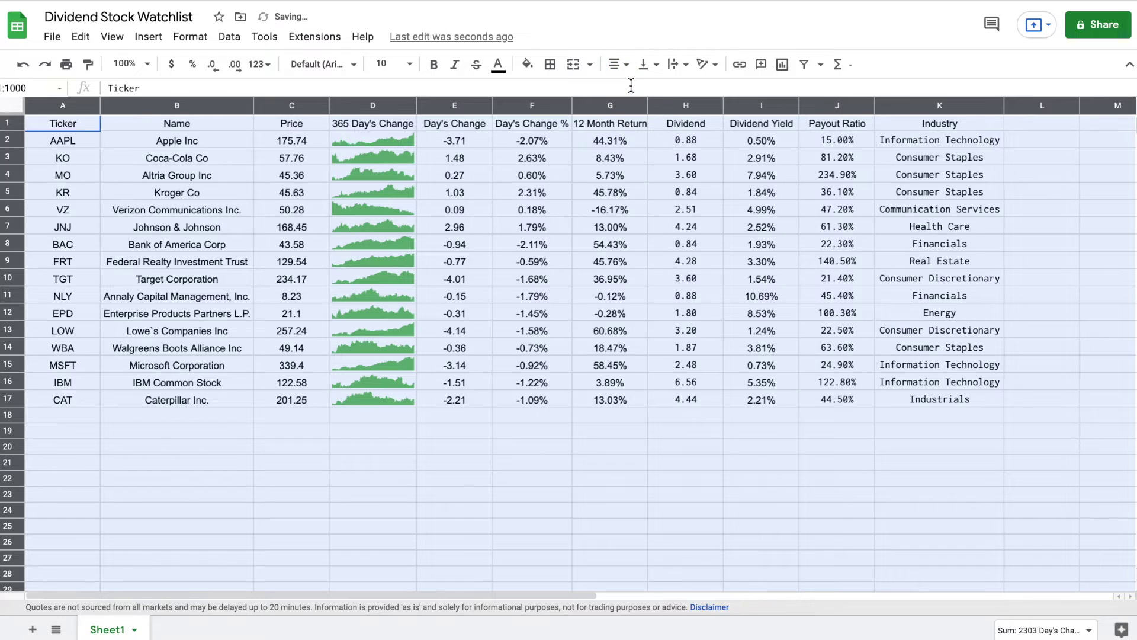
left_click(363, 417)
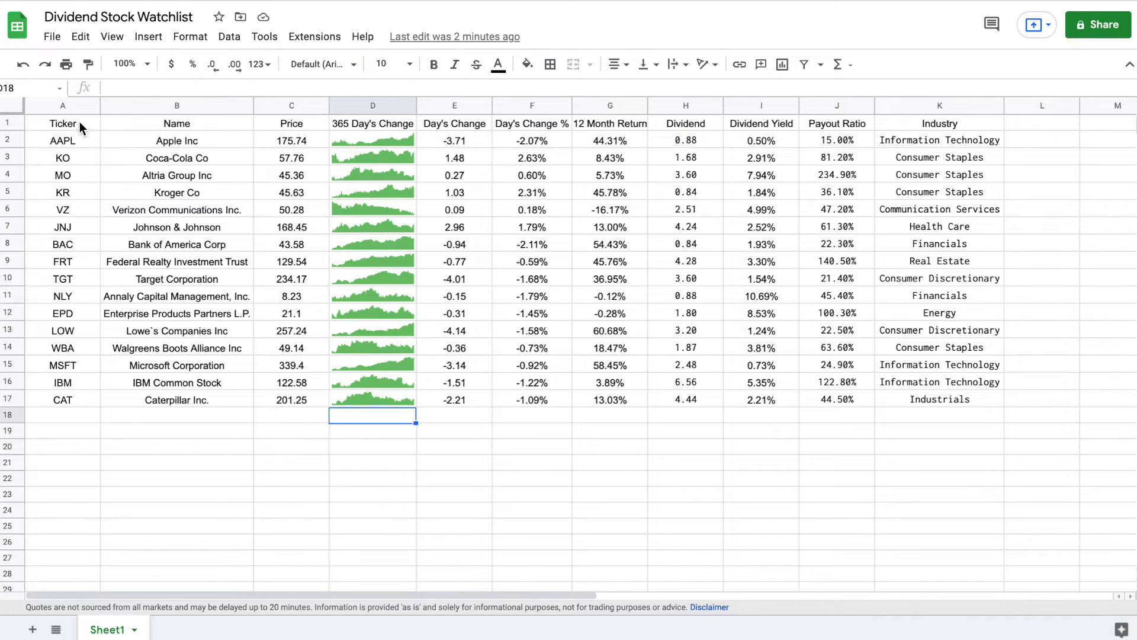
Apply the green alternating-colours style to the table from Ticker to Industry
left_click_drag(79, 120, 959, 404)
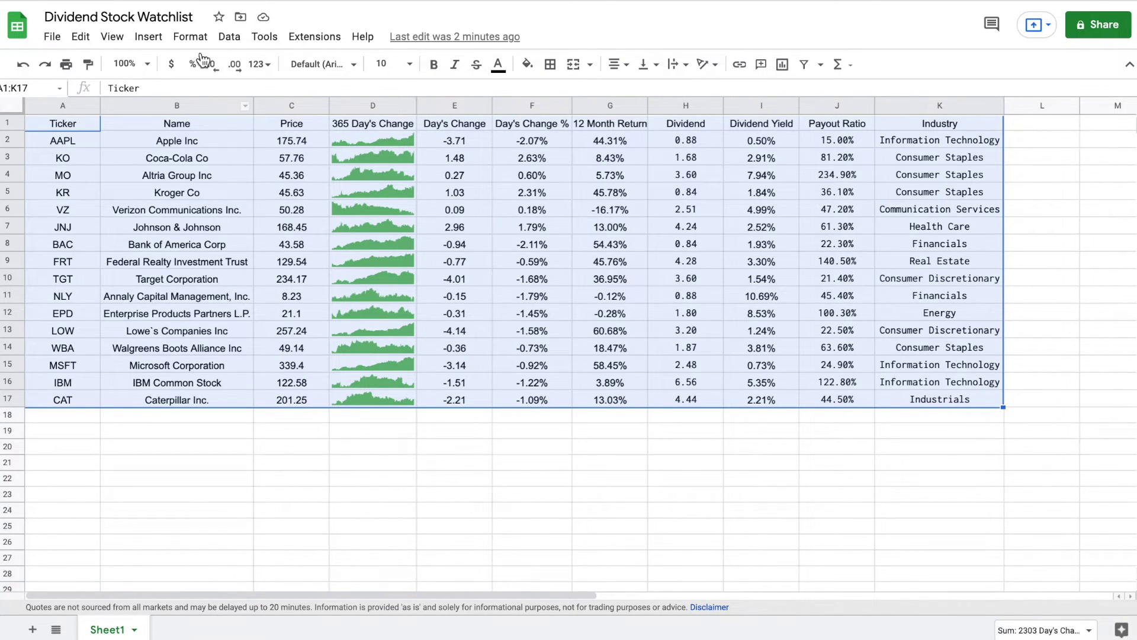
left_click(192, 38)
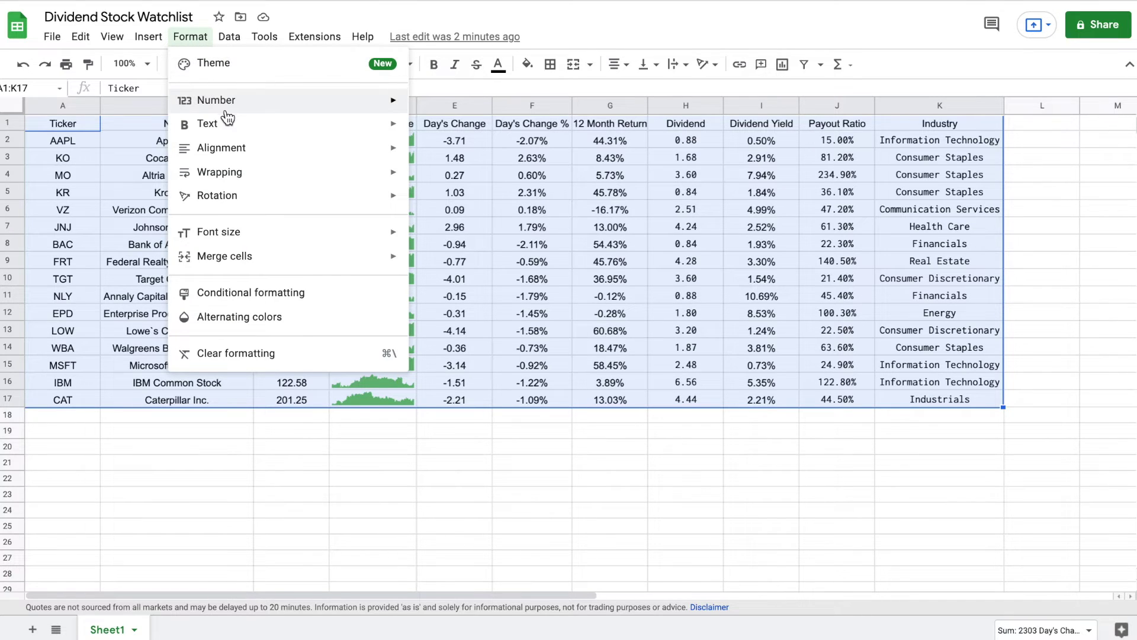
left_click(274, 318)
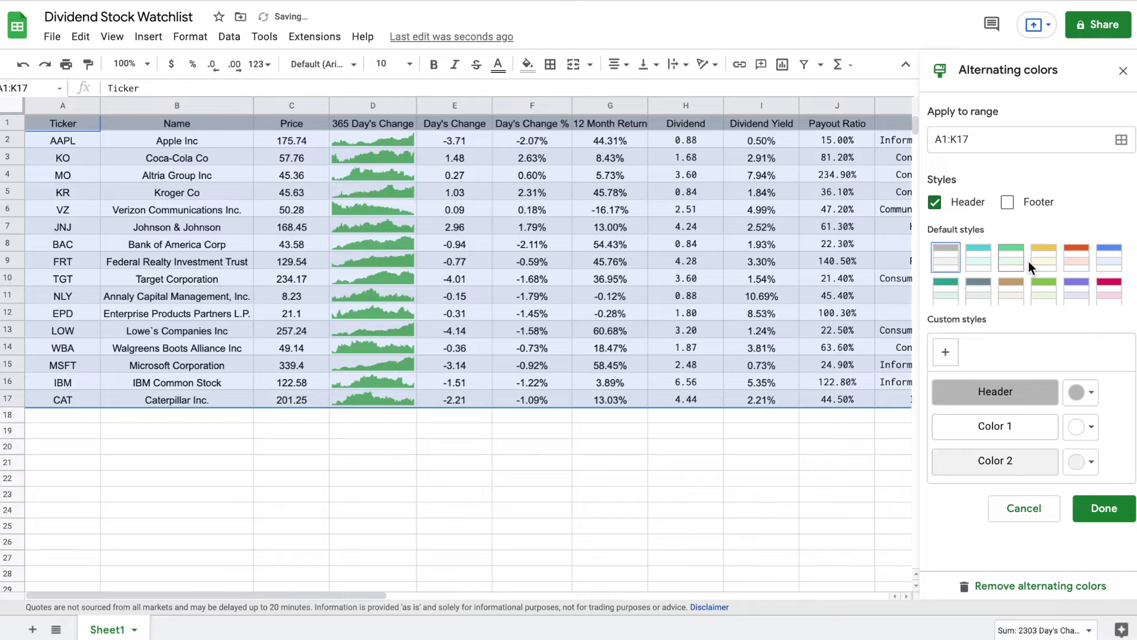
left_click(1084, 271)
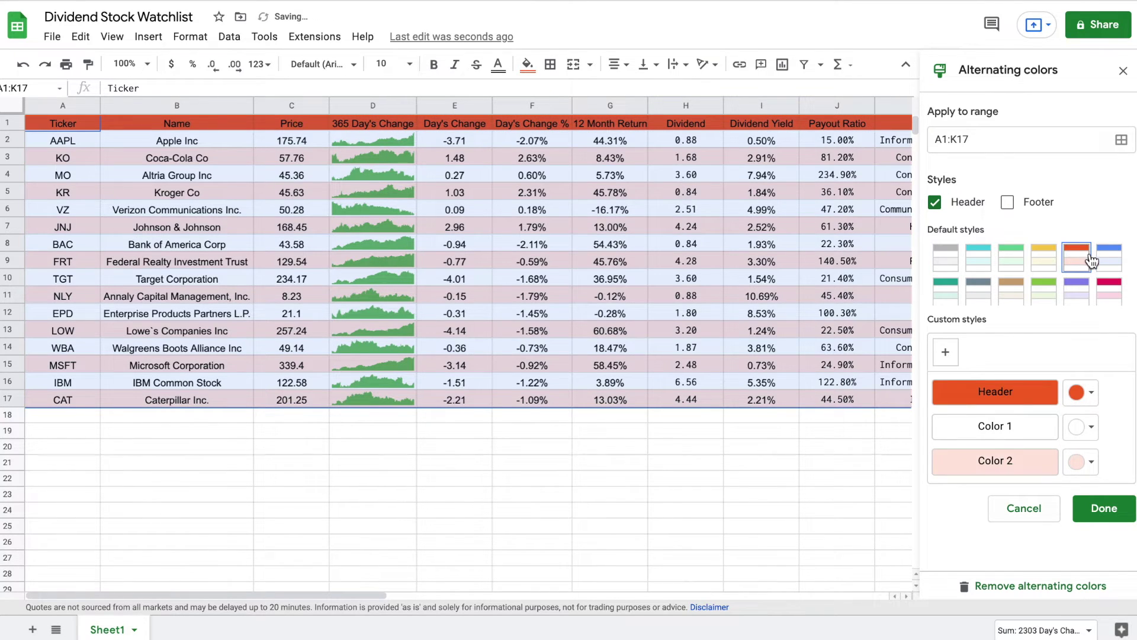
left_click(1103, 262)
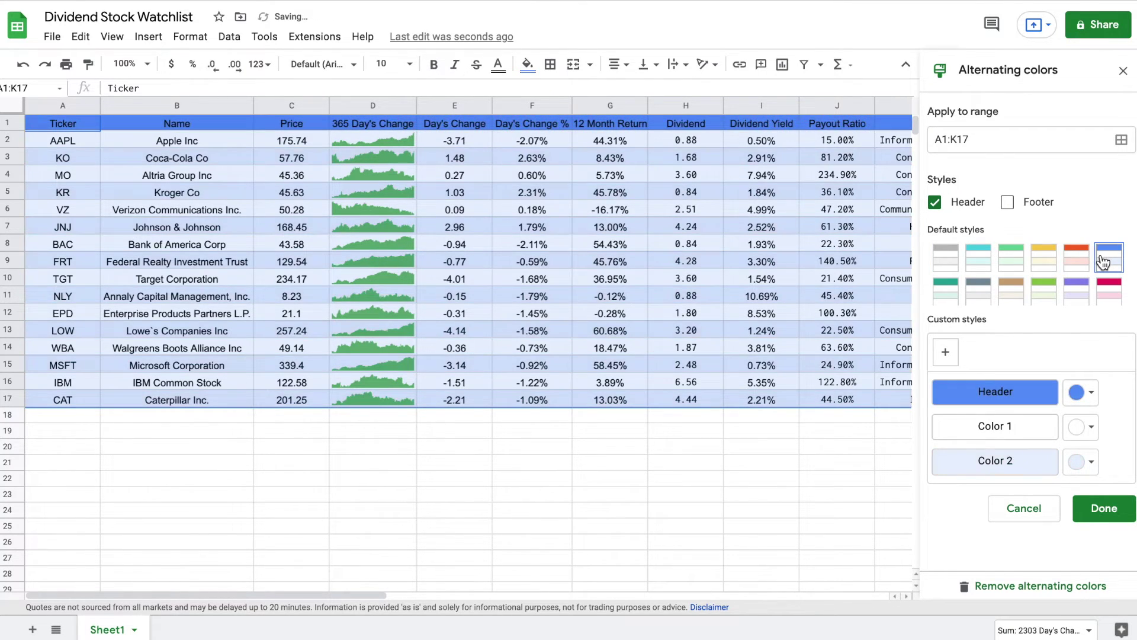
left_click(1001, 259)
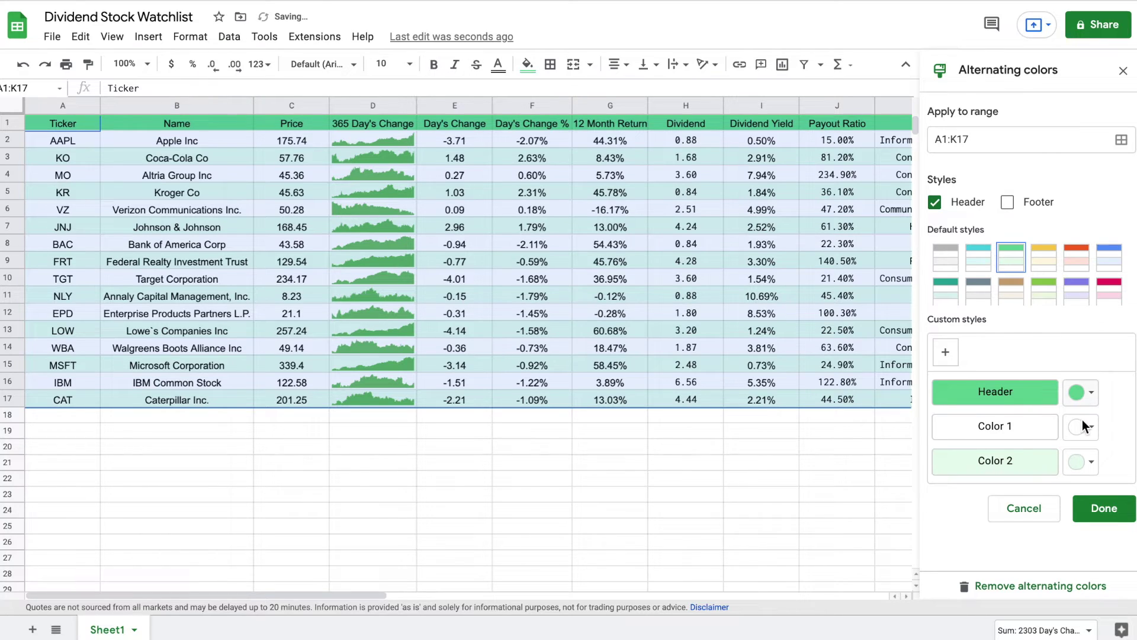
left_click(1104, 510)
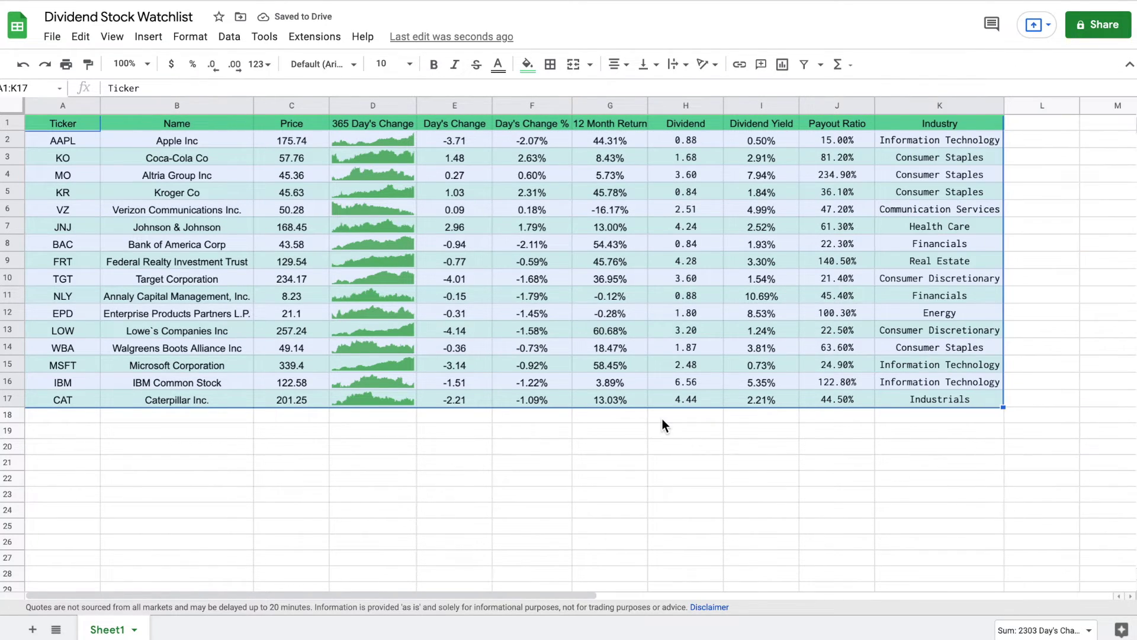
left_click(536, 433)
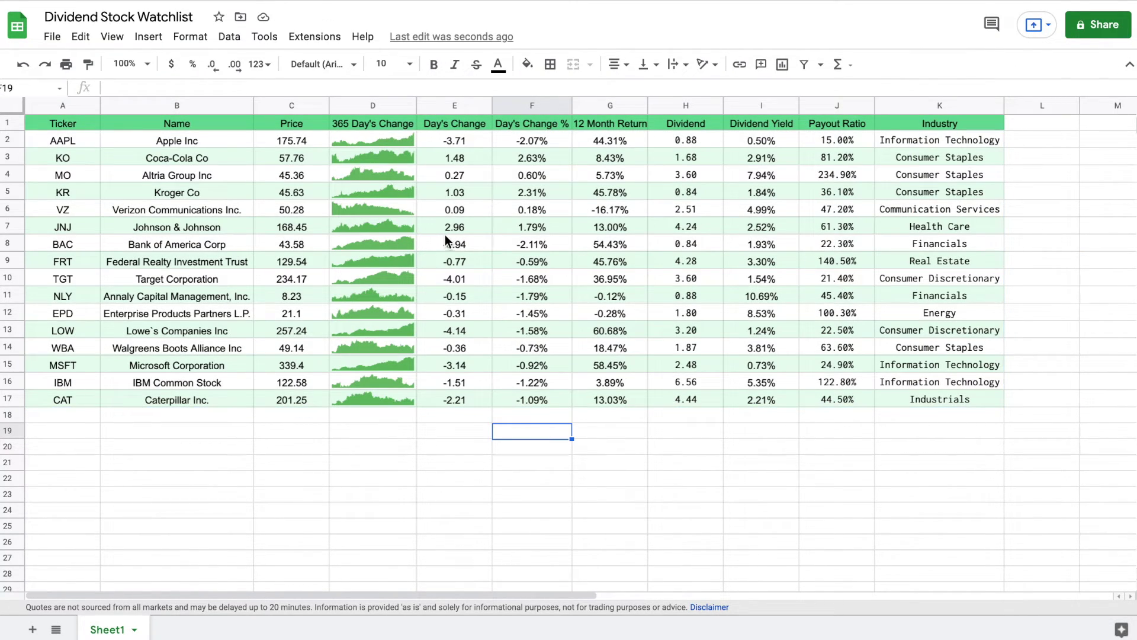
Make the header row from Ticker to Industry bold
left_click_drag(73, 125, 926, 126)
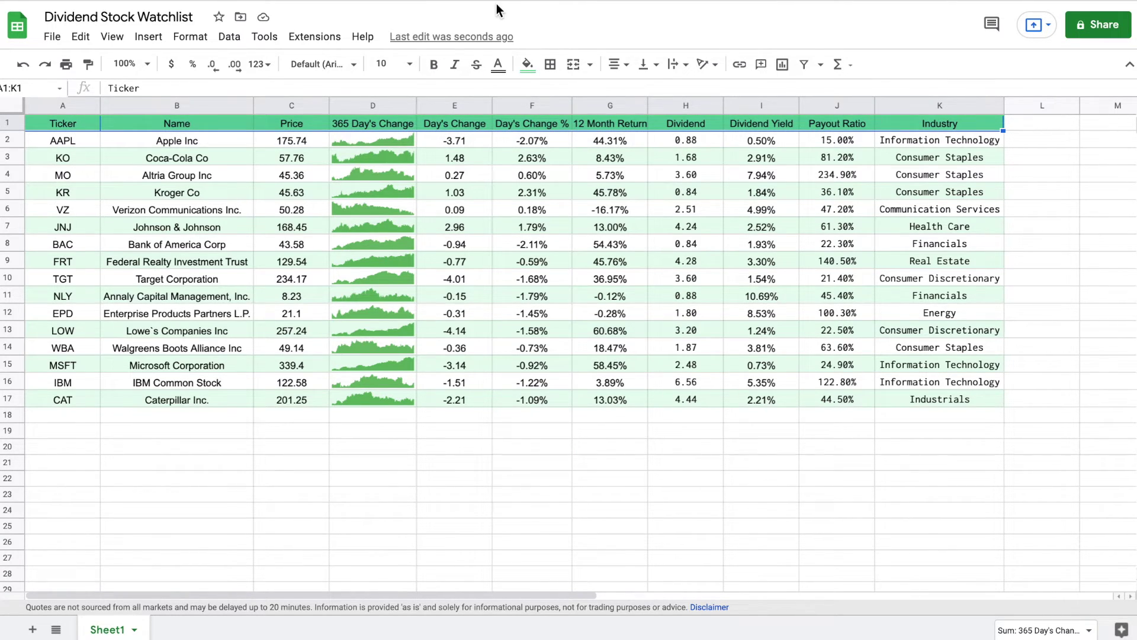
left_click(436, 65)
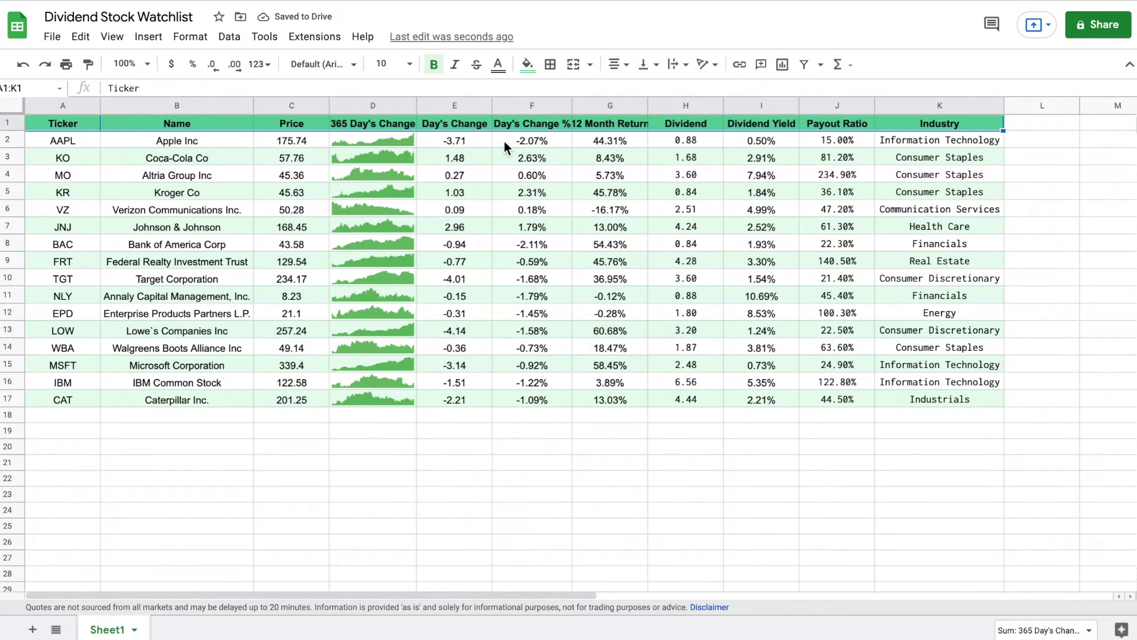
left_click_drag(471, 141, 610, 210)
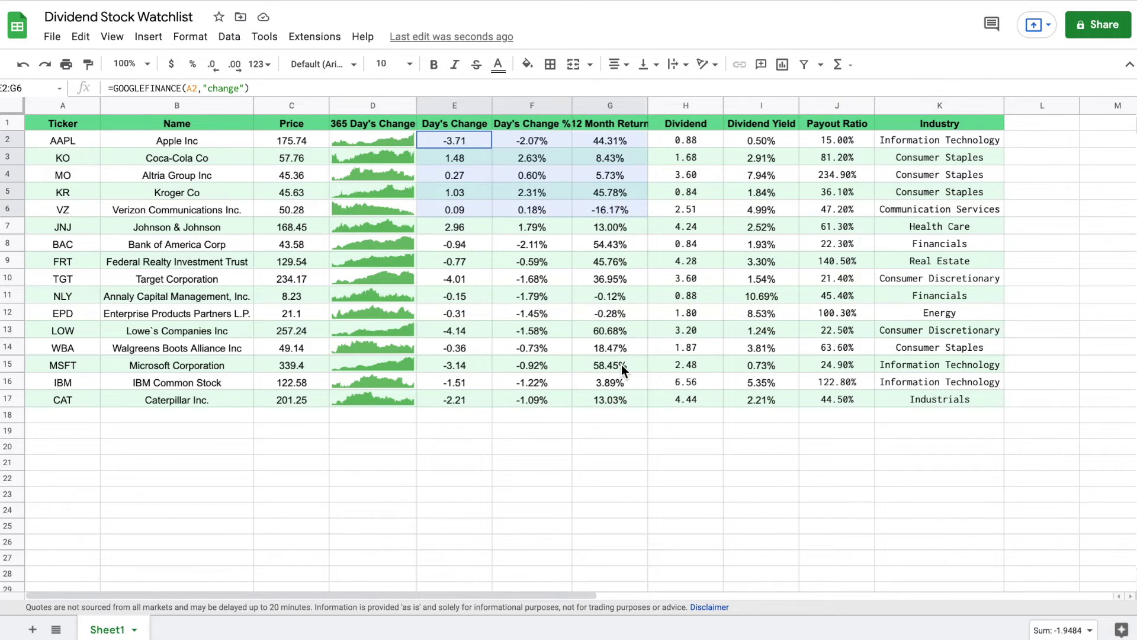
Add a conditional format rule on E2:G17 showing values greater than 0 in green text
left_click_drag(621, 364, 618, 395)
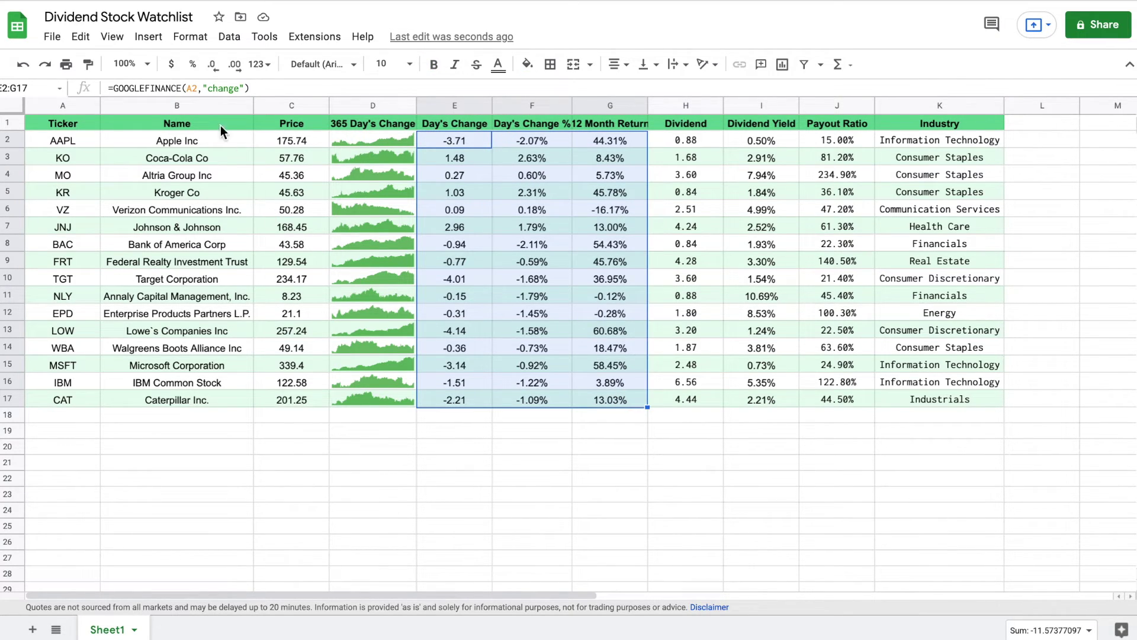
left_click(190, 37)
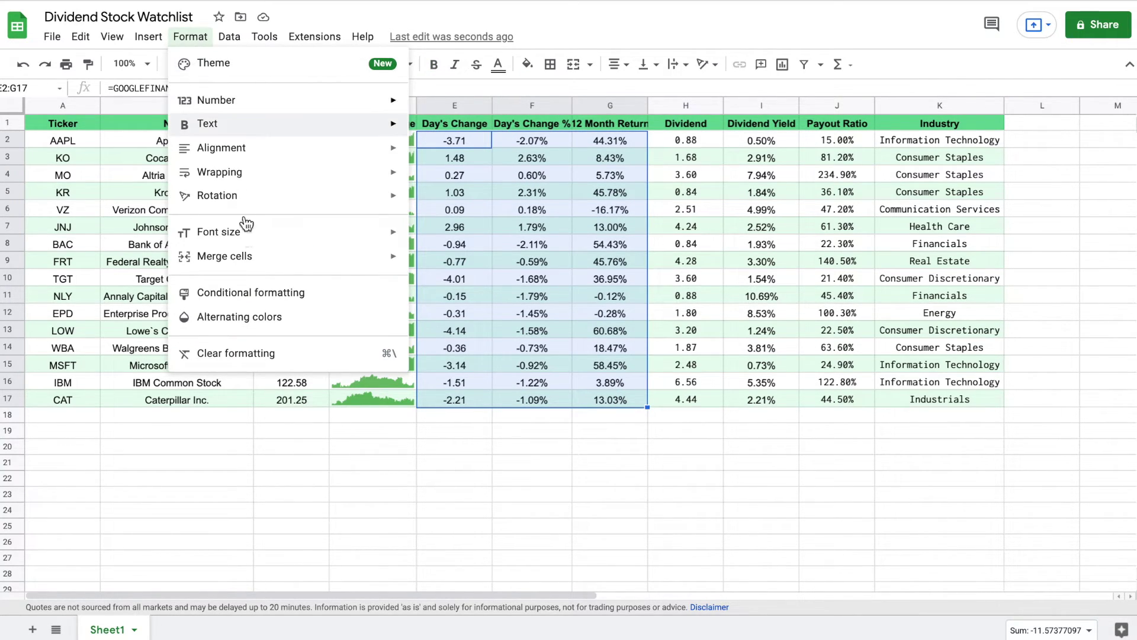
left_click(269, 293)
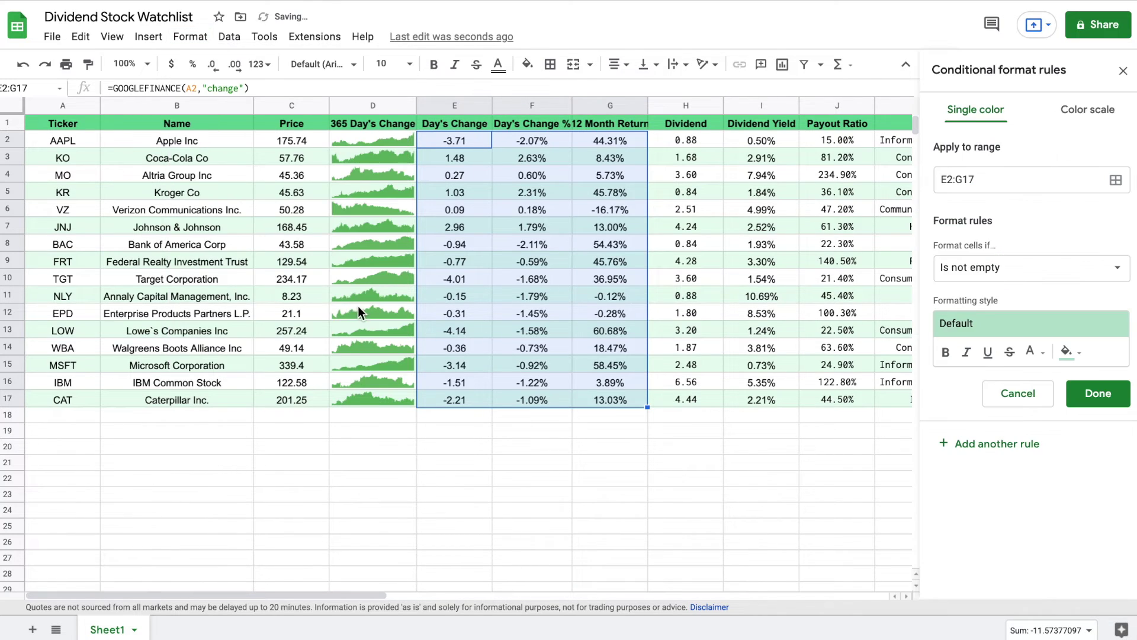
left_click(1022, 273)
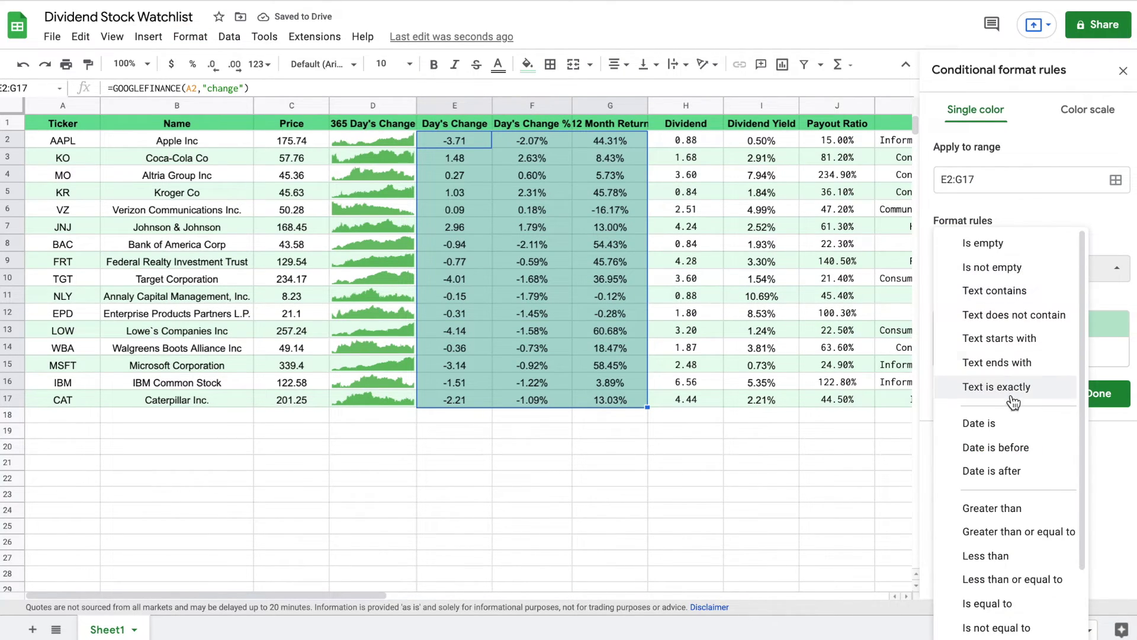
left_click(1015, 510)
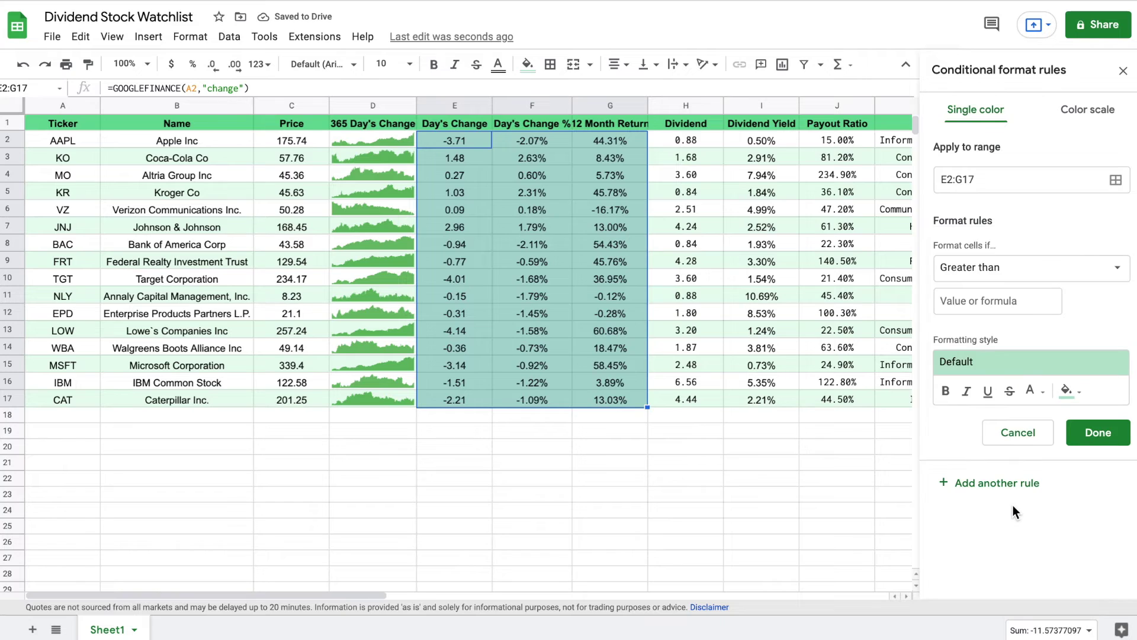
left_click(998, 308)
type("0")
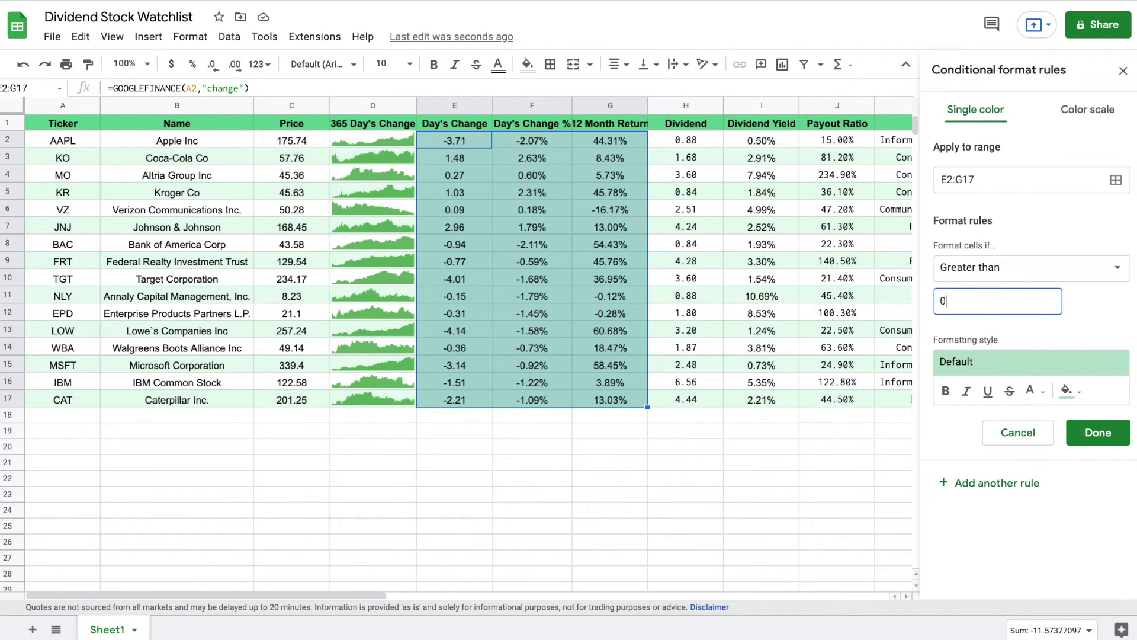
left_click(985, 372)
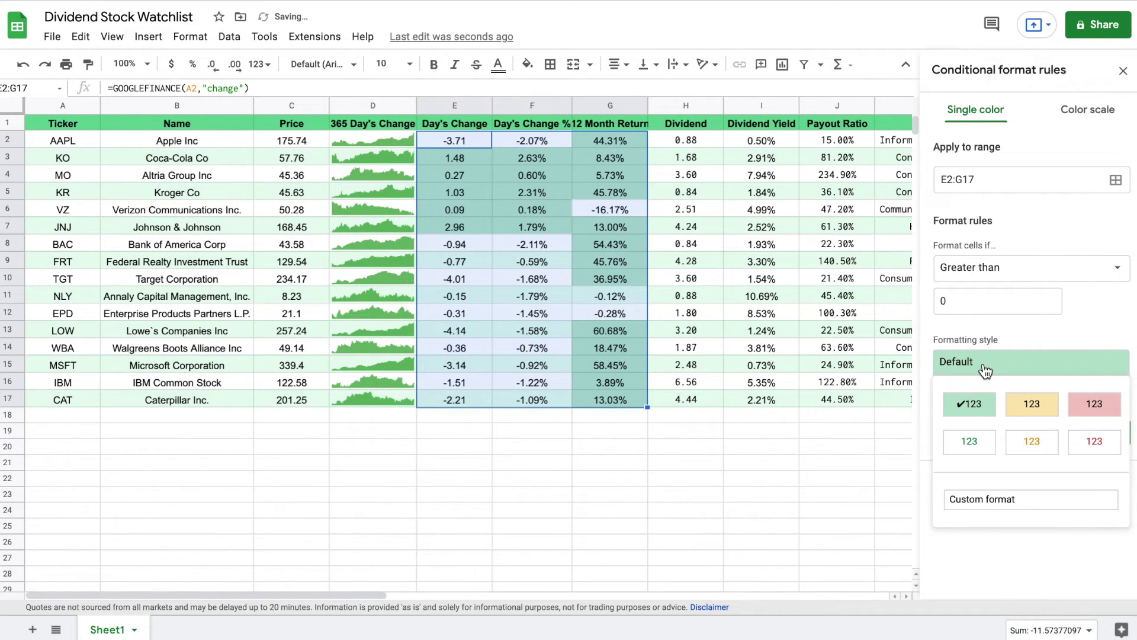
left_click(972, 438)
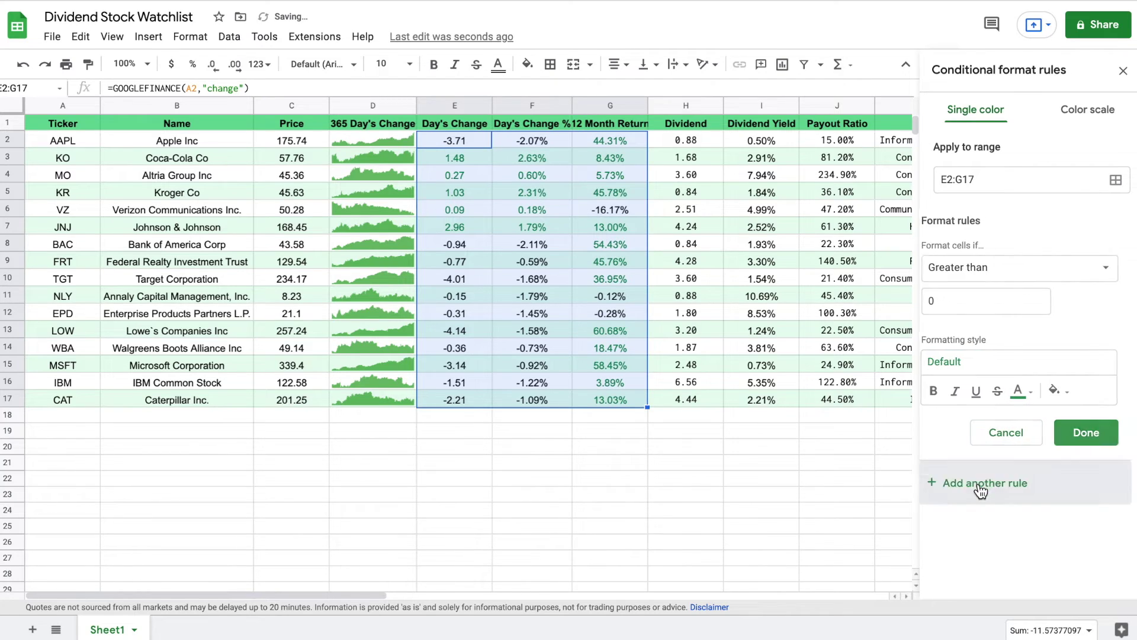
Add a second rule on E2:G17 showing values less than 0 in red text
left_click(1009, 267)
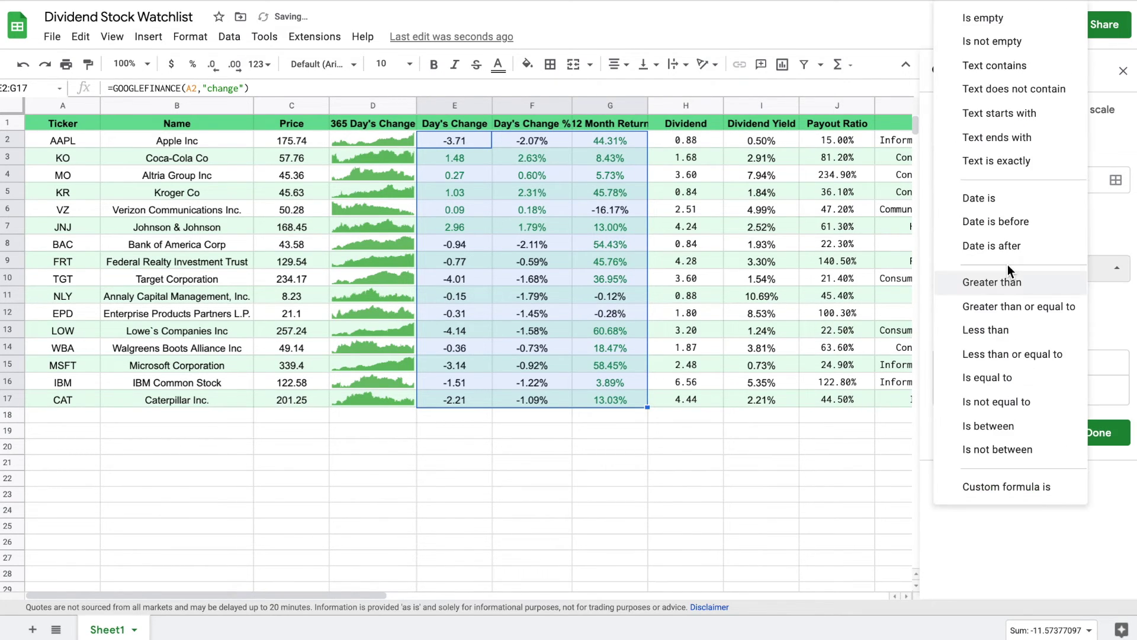
left_click(1012, 331)
left_click(987, 368)
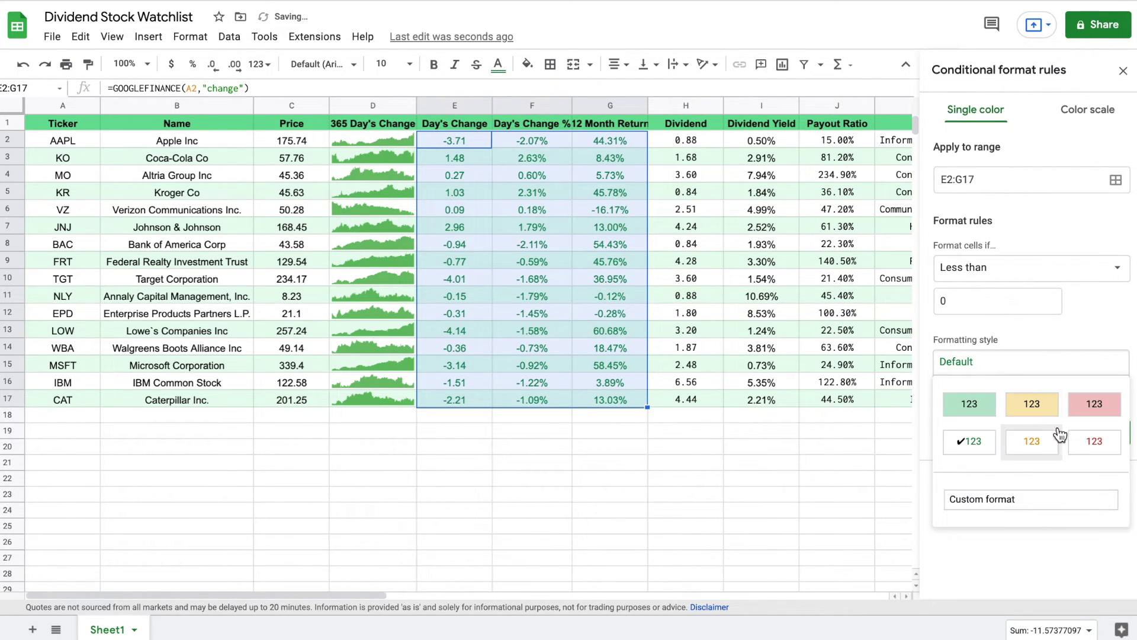
left_click(1081, 446)
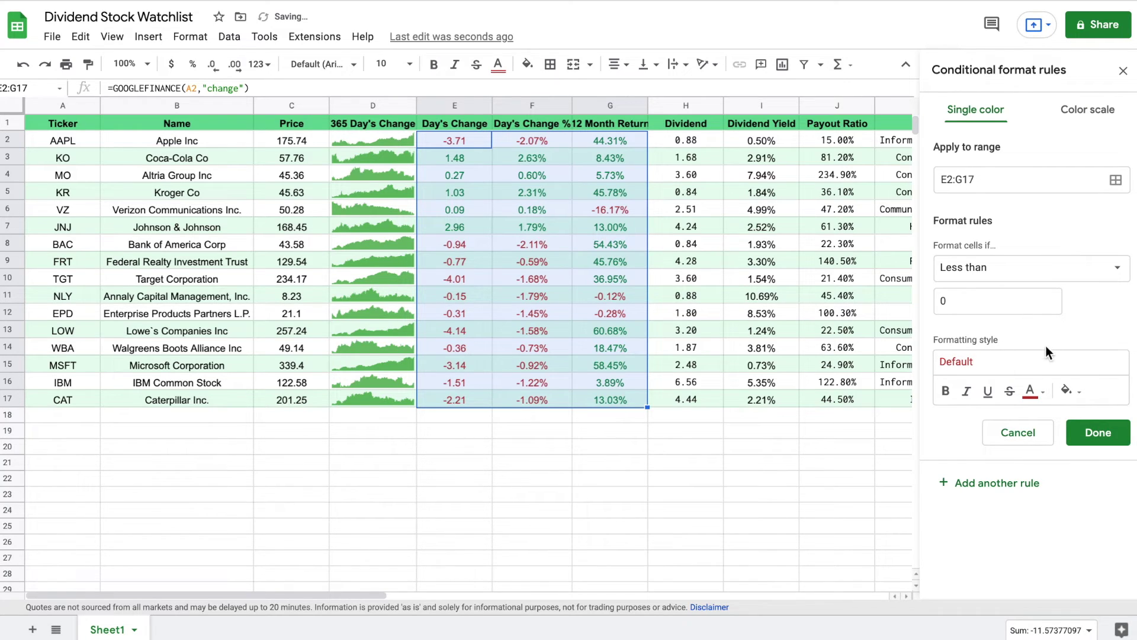
left_click(1099, 432)
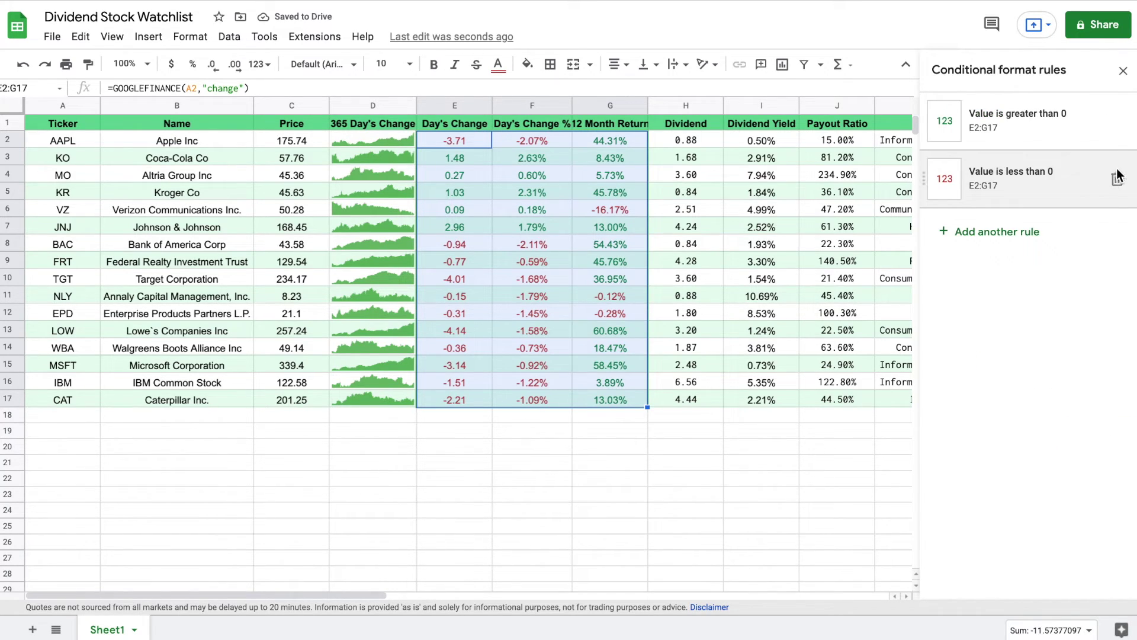
left_click(1125, 70)
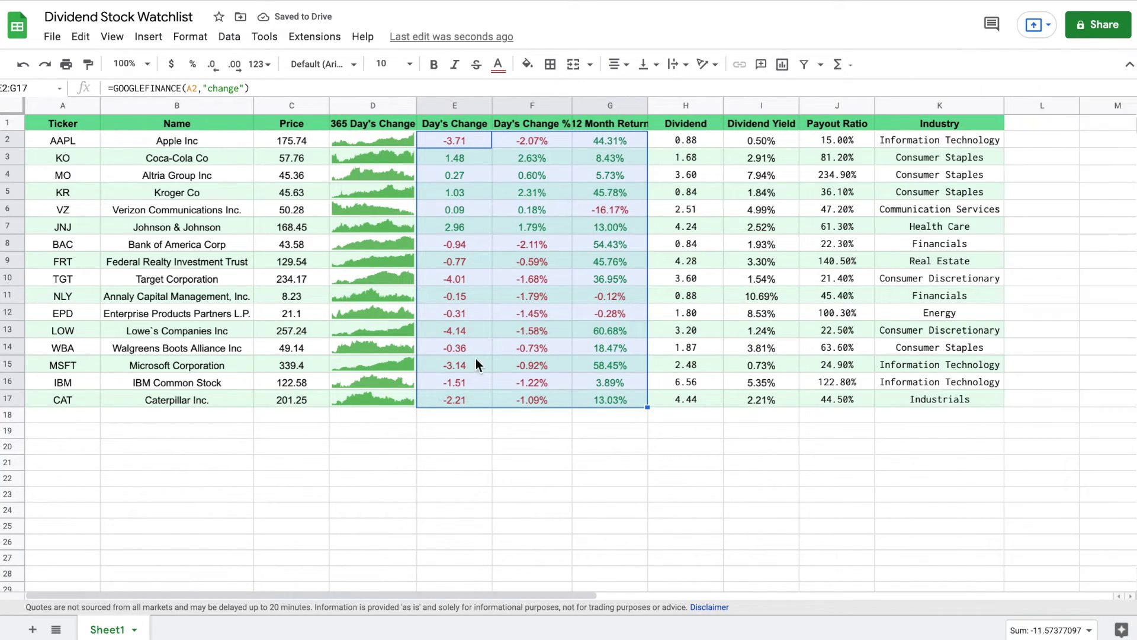
left_click(380, 431)
left_click(450, 433)
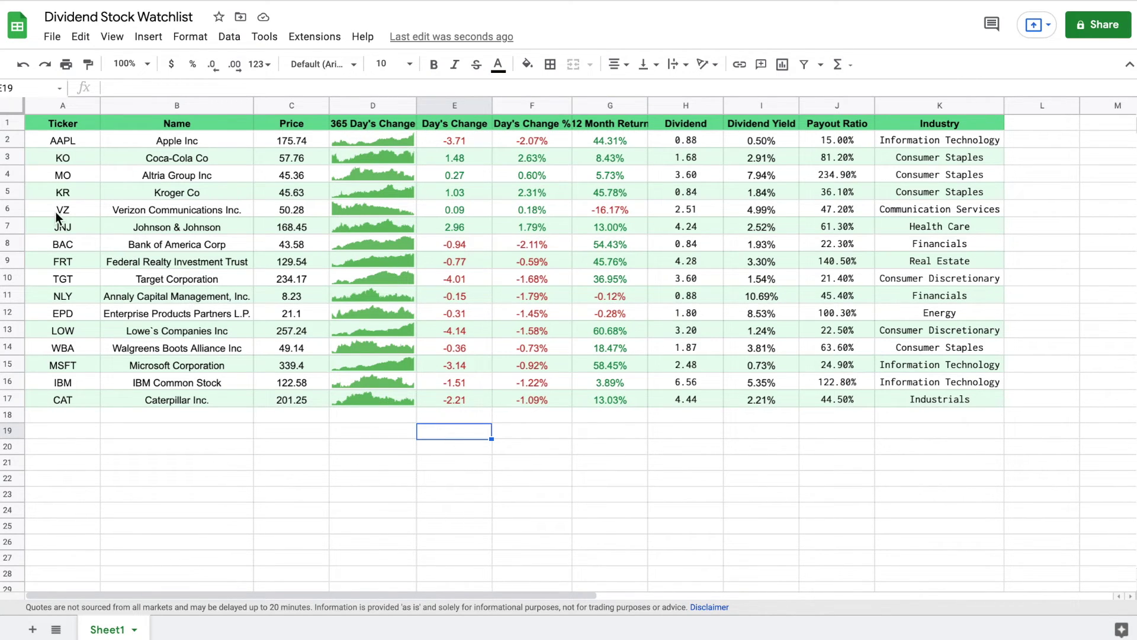
Increase the height of all rows and set vertical alignment to Middle across the sheet
left_click(11, 109)
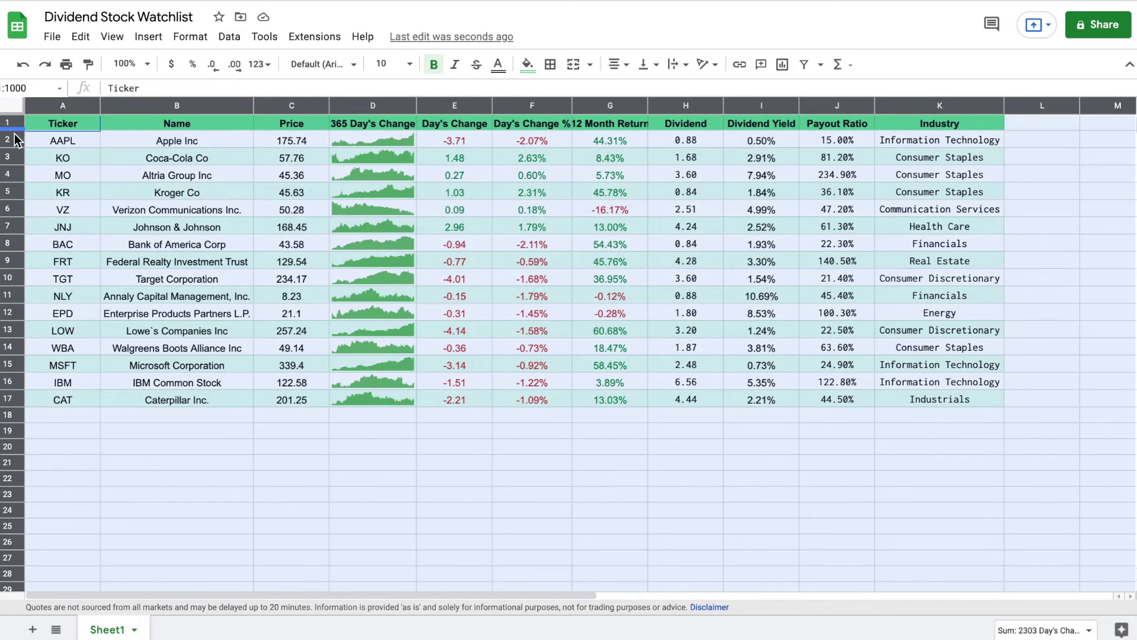
left_click_drag(15, 131, 14, 136)
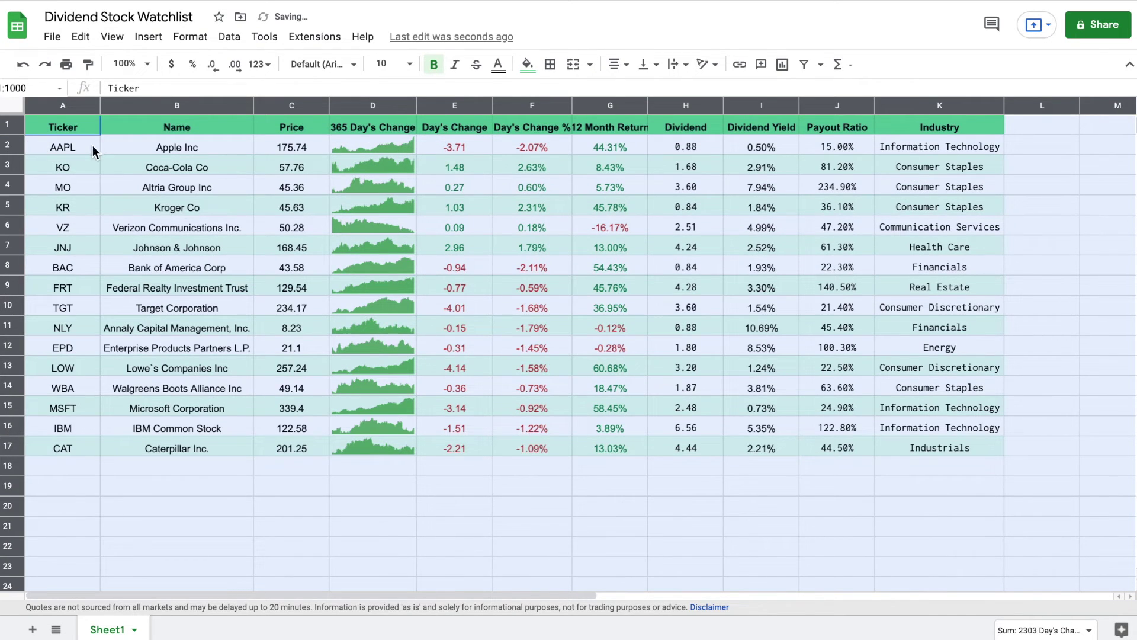
left_click(648, 66)
left_click(664, 89)
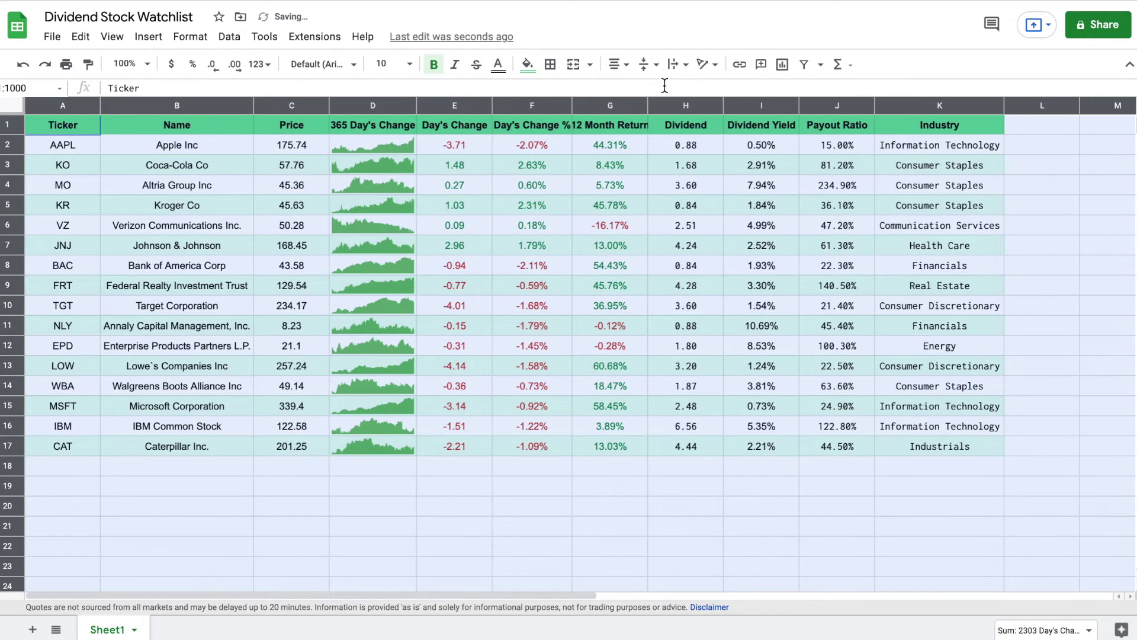